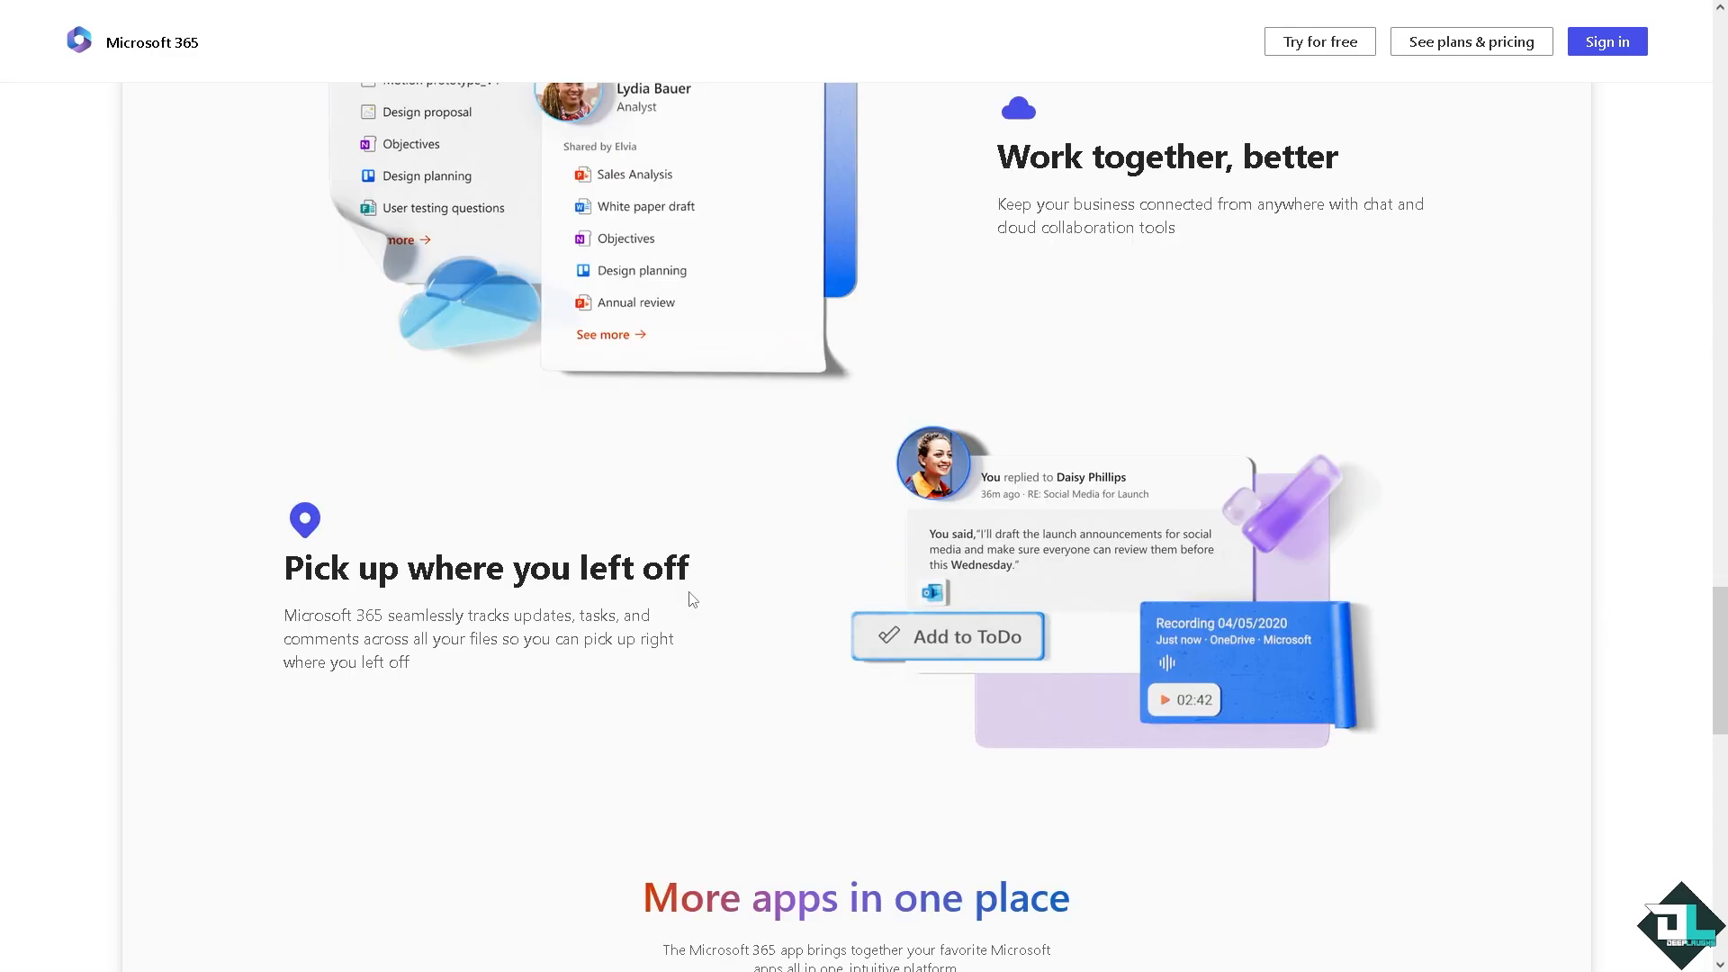
Step: Open the Microsoft sign-in page from the OneNote site and start creating a new account
scroll(692, 600, "down", 7)
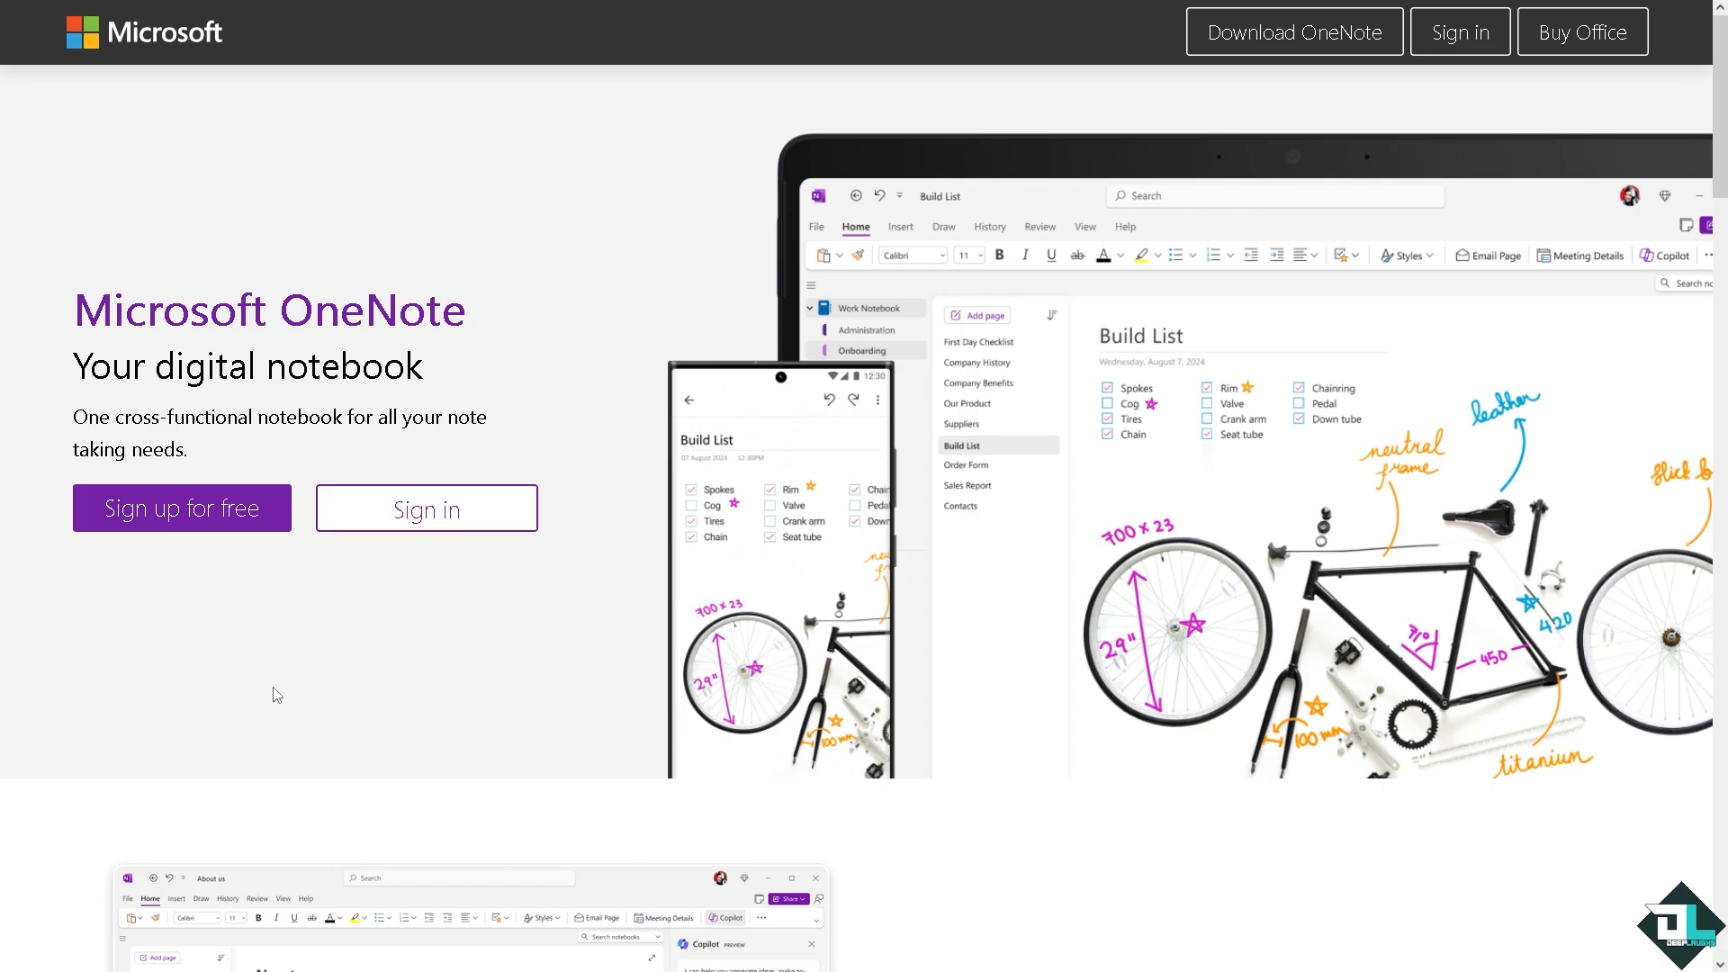
left_click(501, 539)
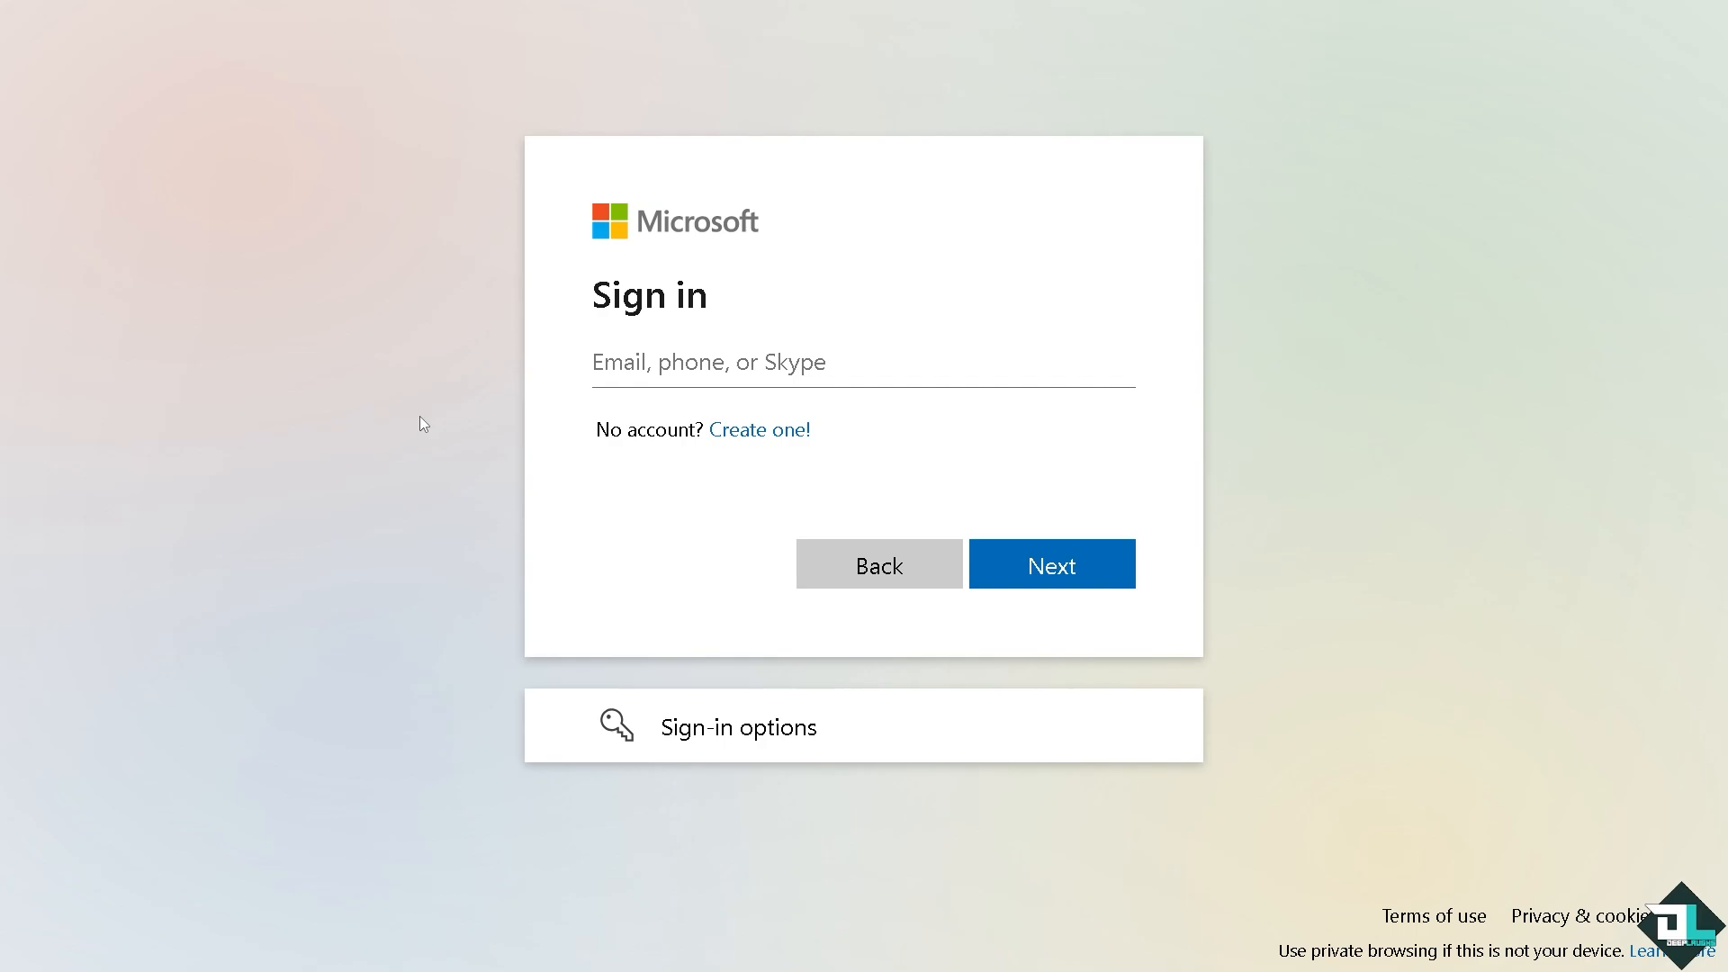
left_click(785, 438)
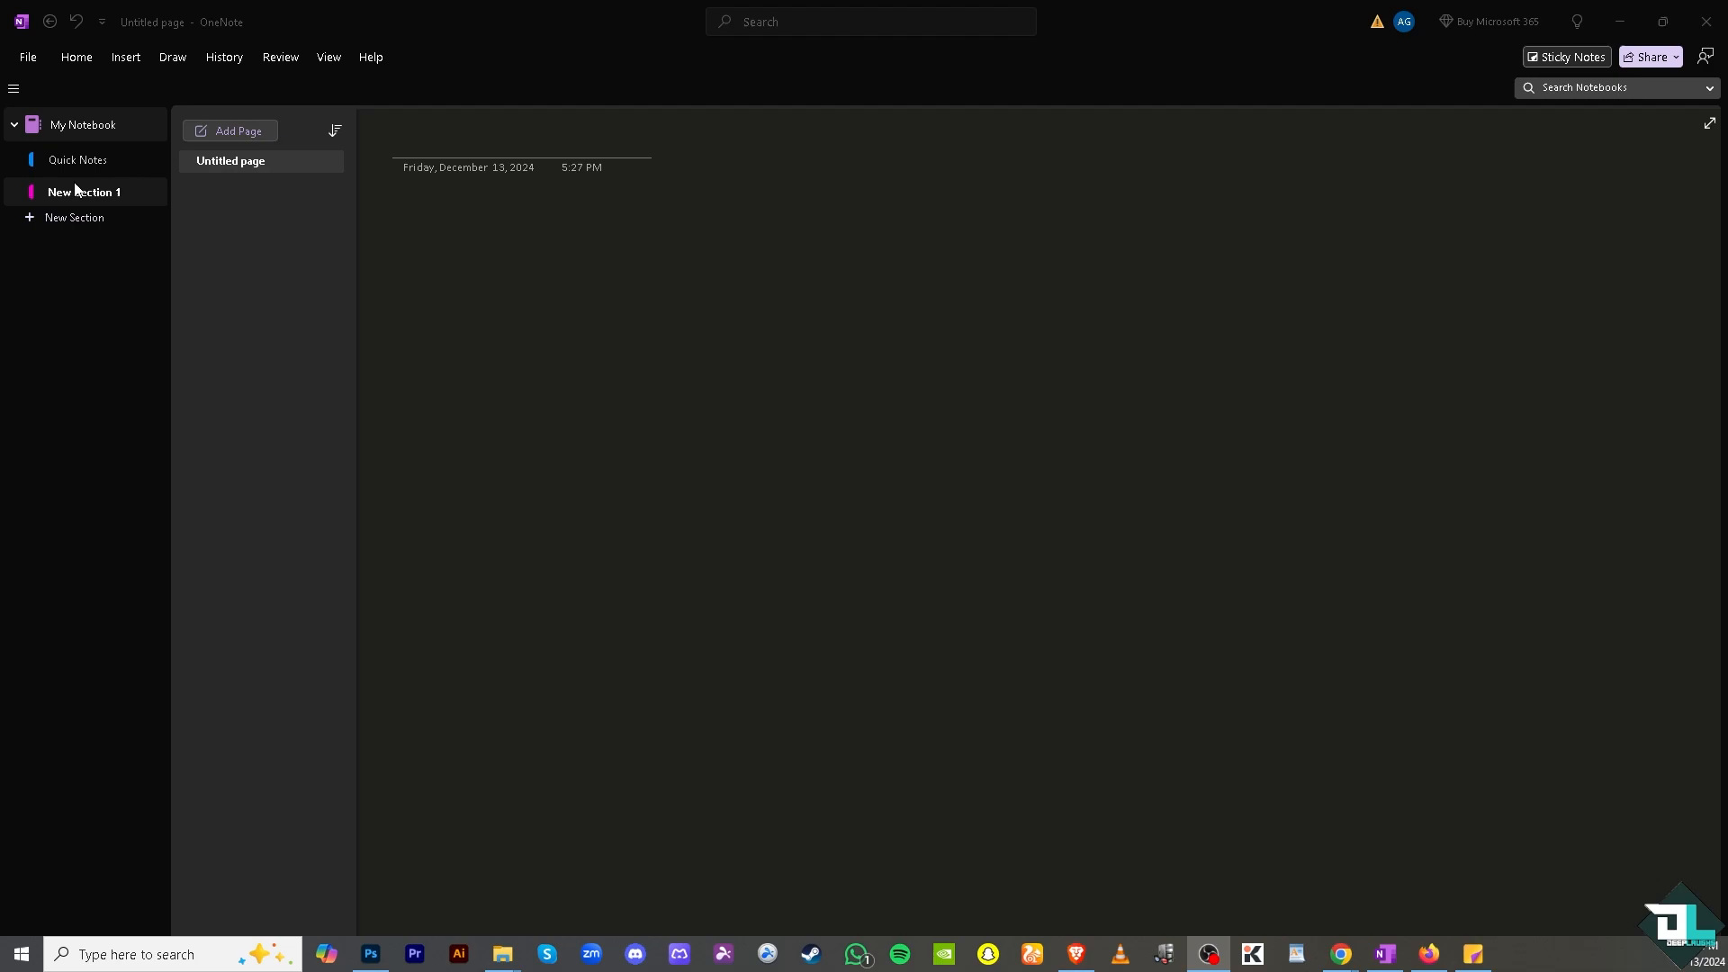
Step: Title the untitled page in New Section 1 "How to Use Onenote on Windows 10"
left_click(259, 163)
left_click(420, 156)
type("How to Use Onenote on Windows 10")
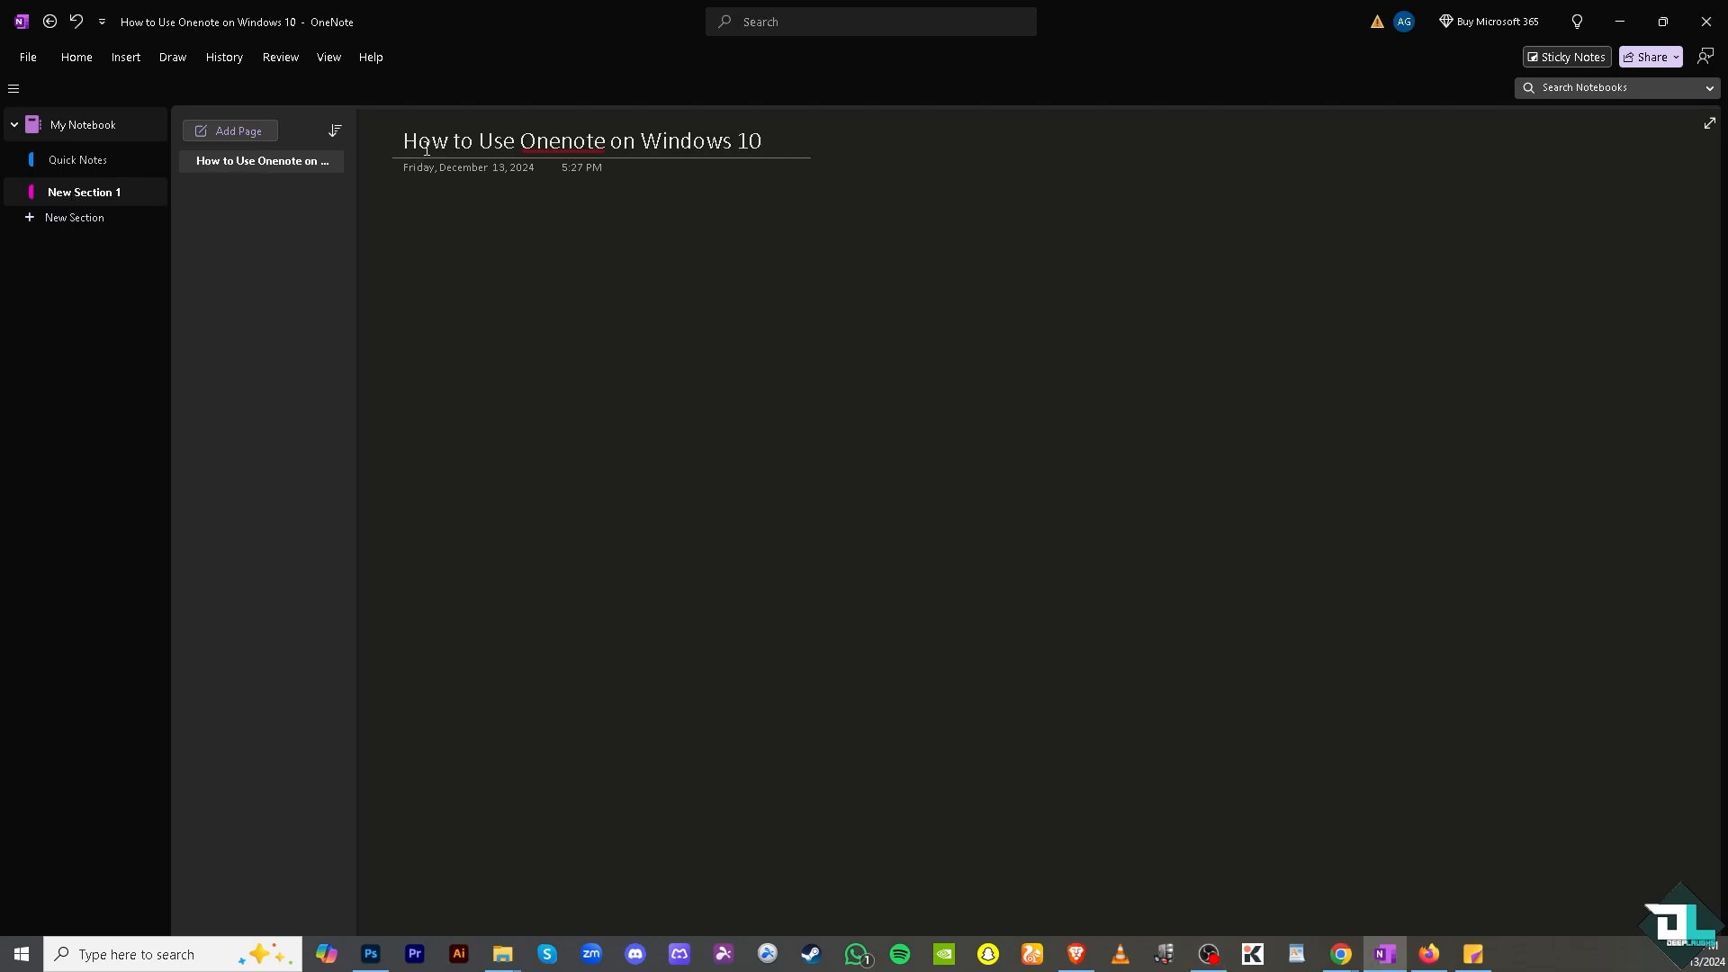
key("Return")
Step: Insert a new Excel spreadsheet below the page title
left_click(127, 62)
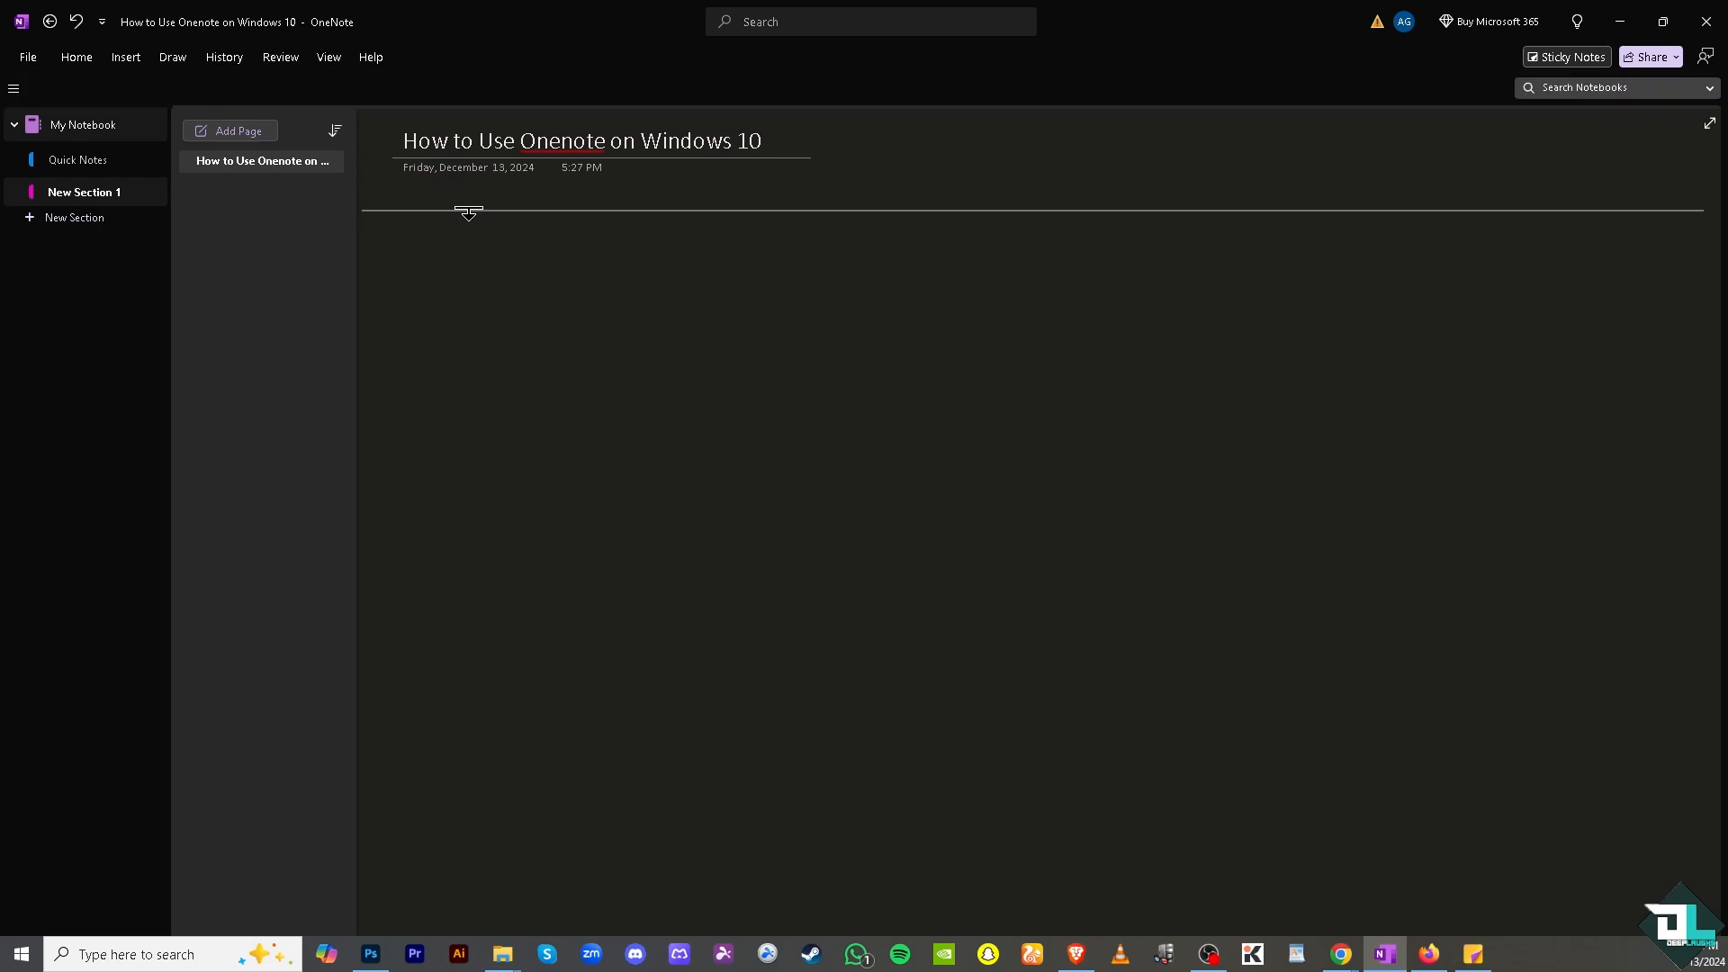
left_click(137, 61)
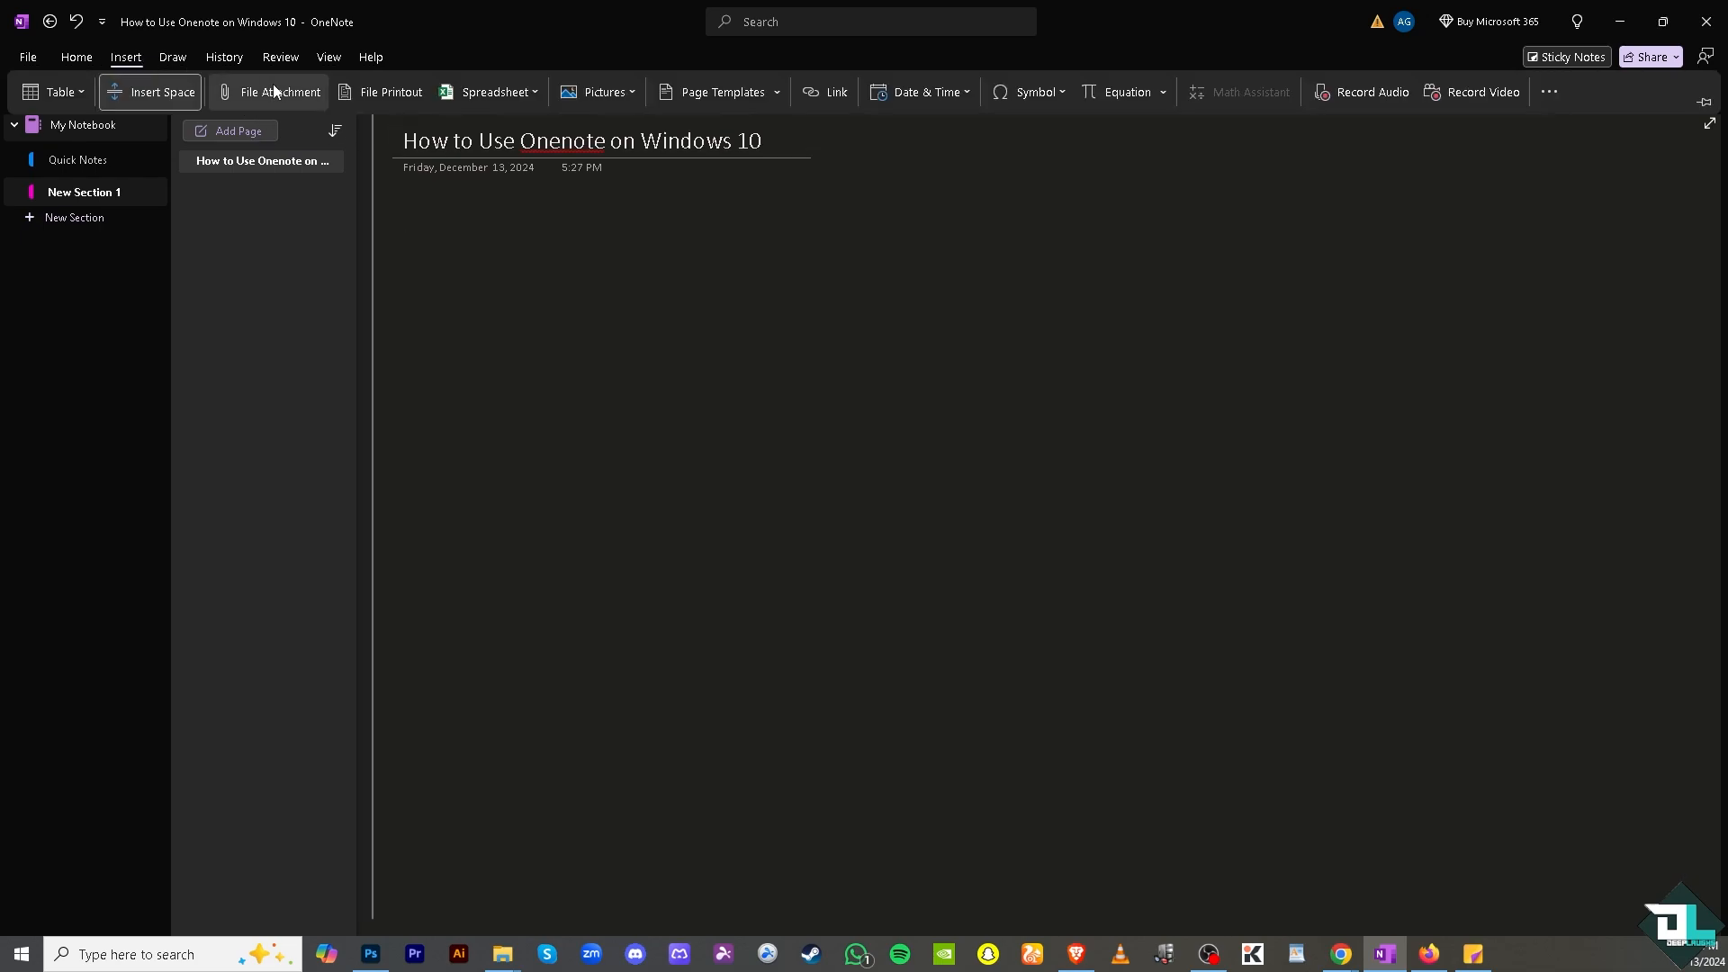
left_click(526, 91)
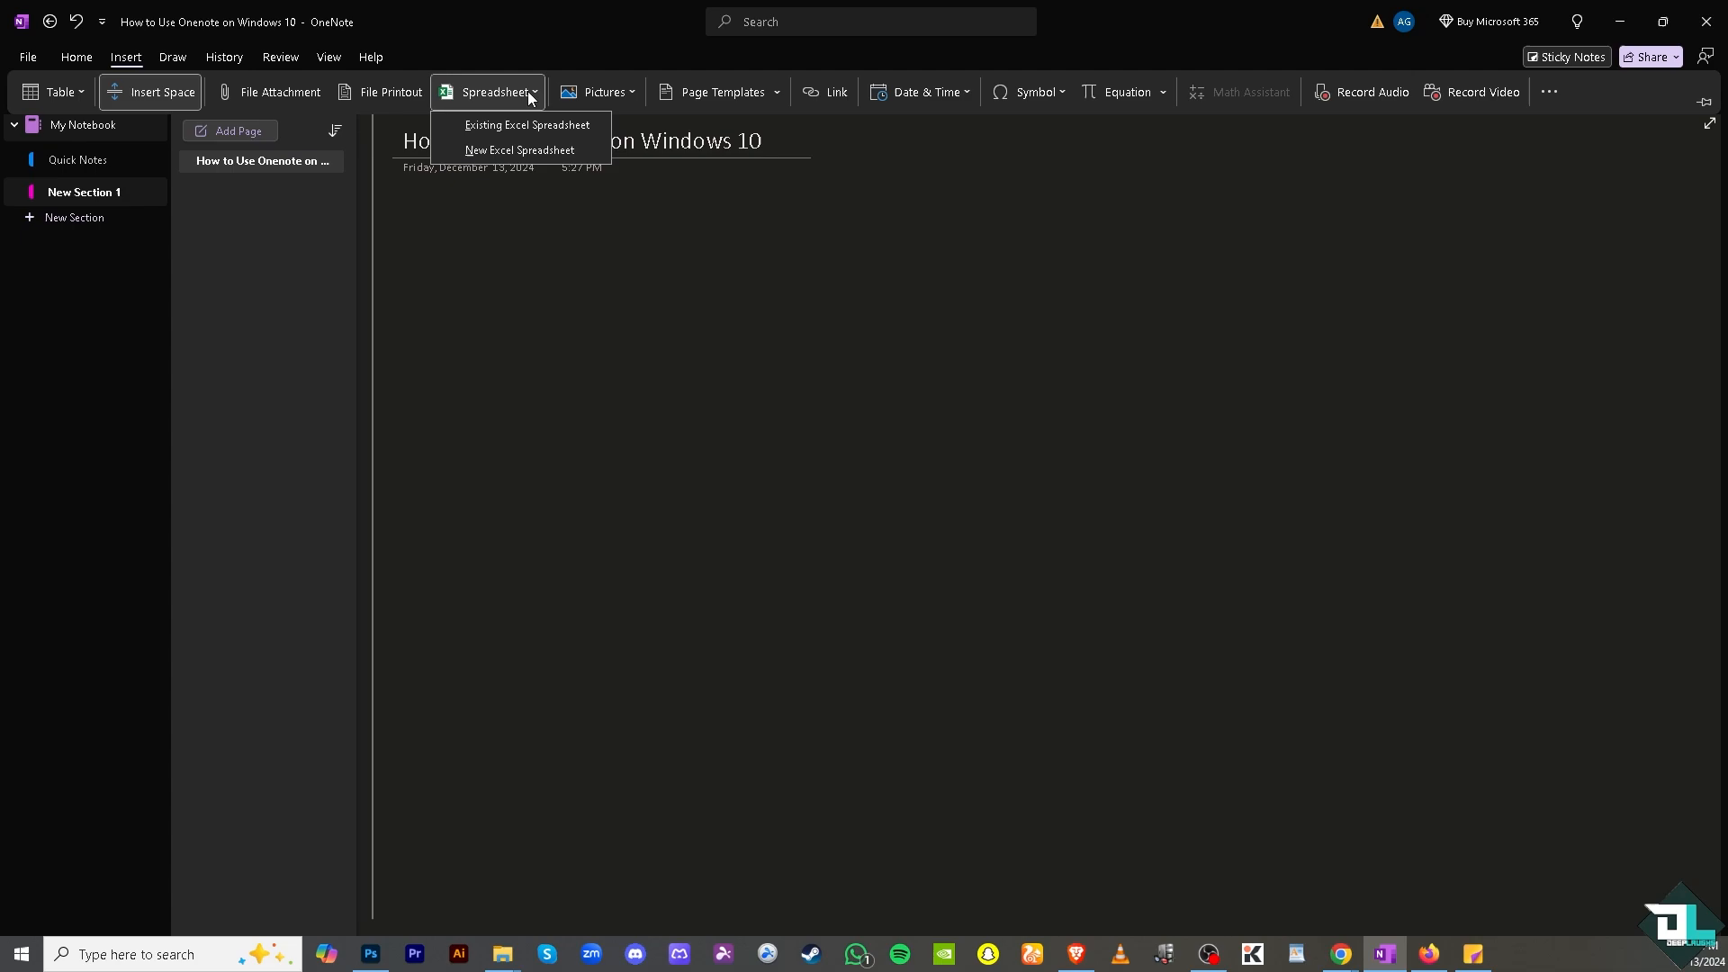
left_click(520, 149)
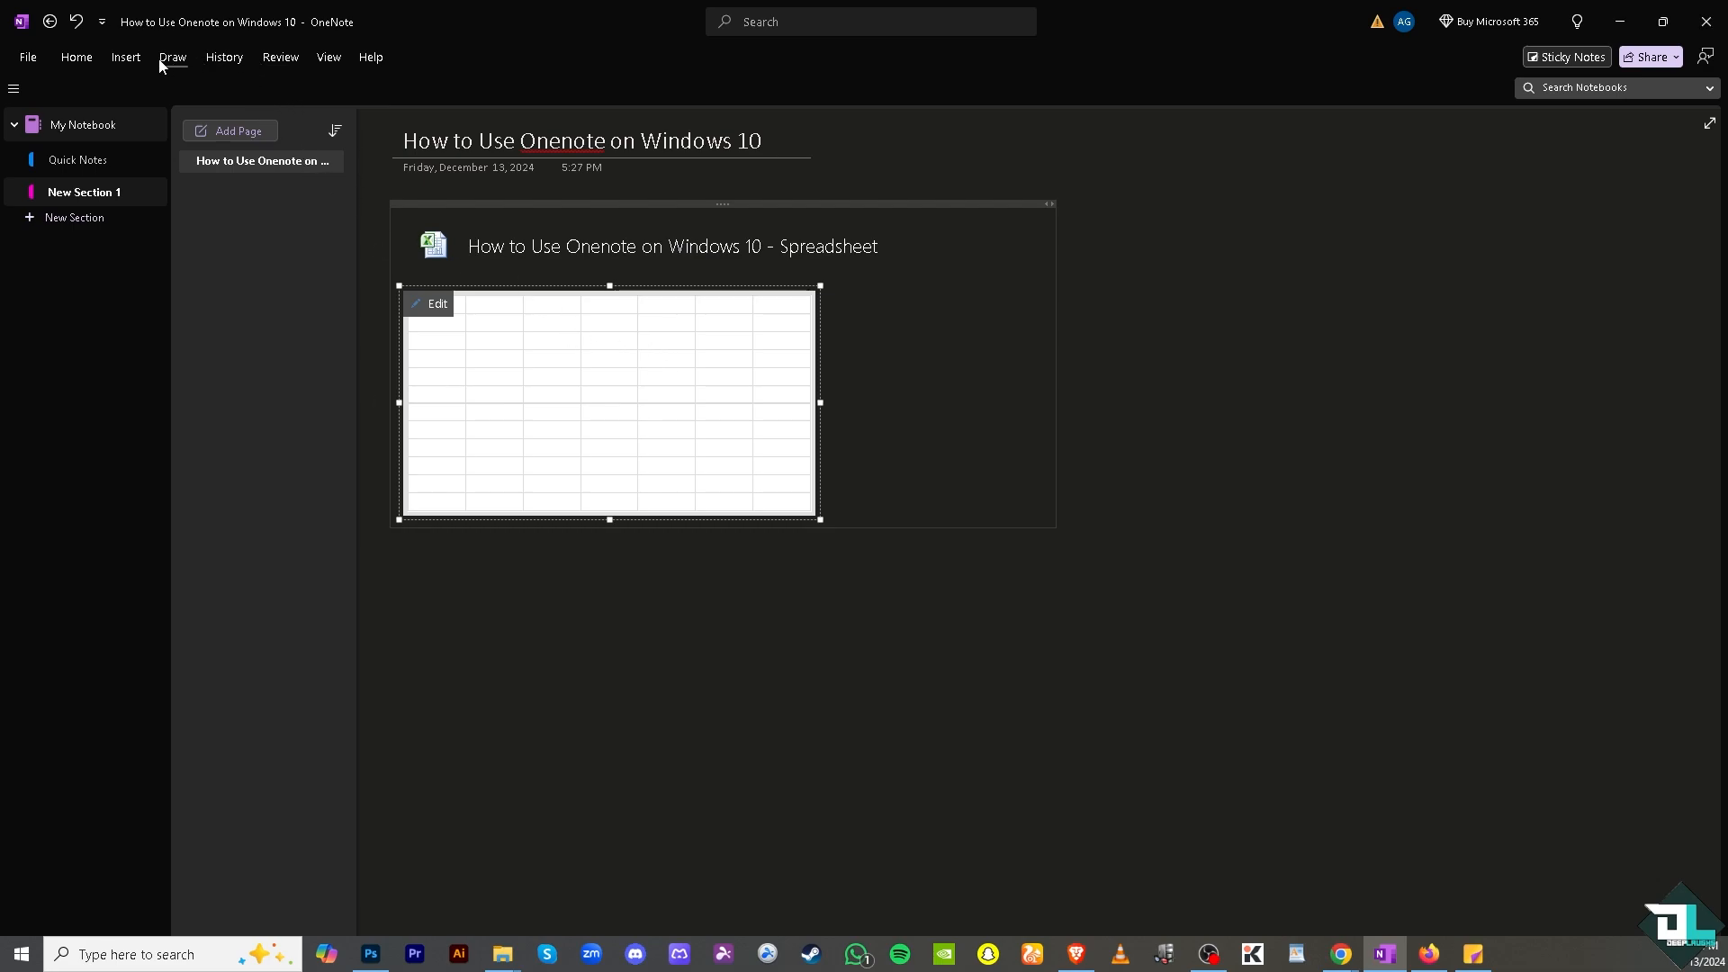
Step: Insert the "OneNote How to Use on Windows 10" picture below the spreadsheet
left_click(126, 59)
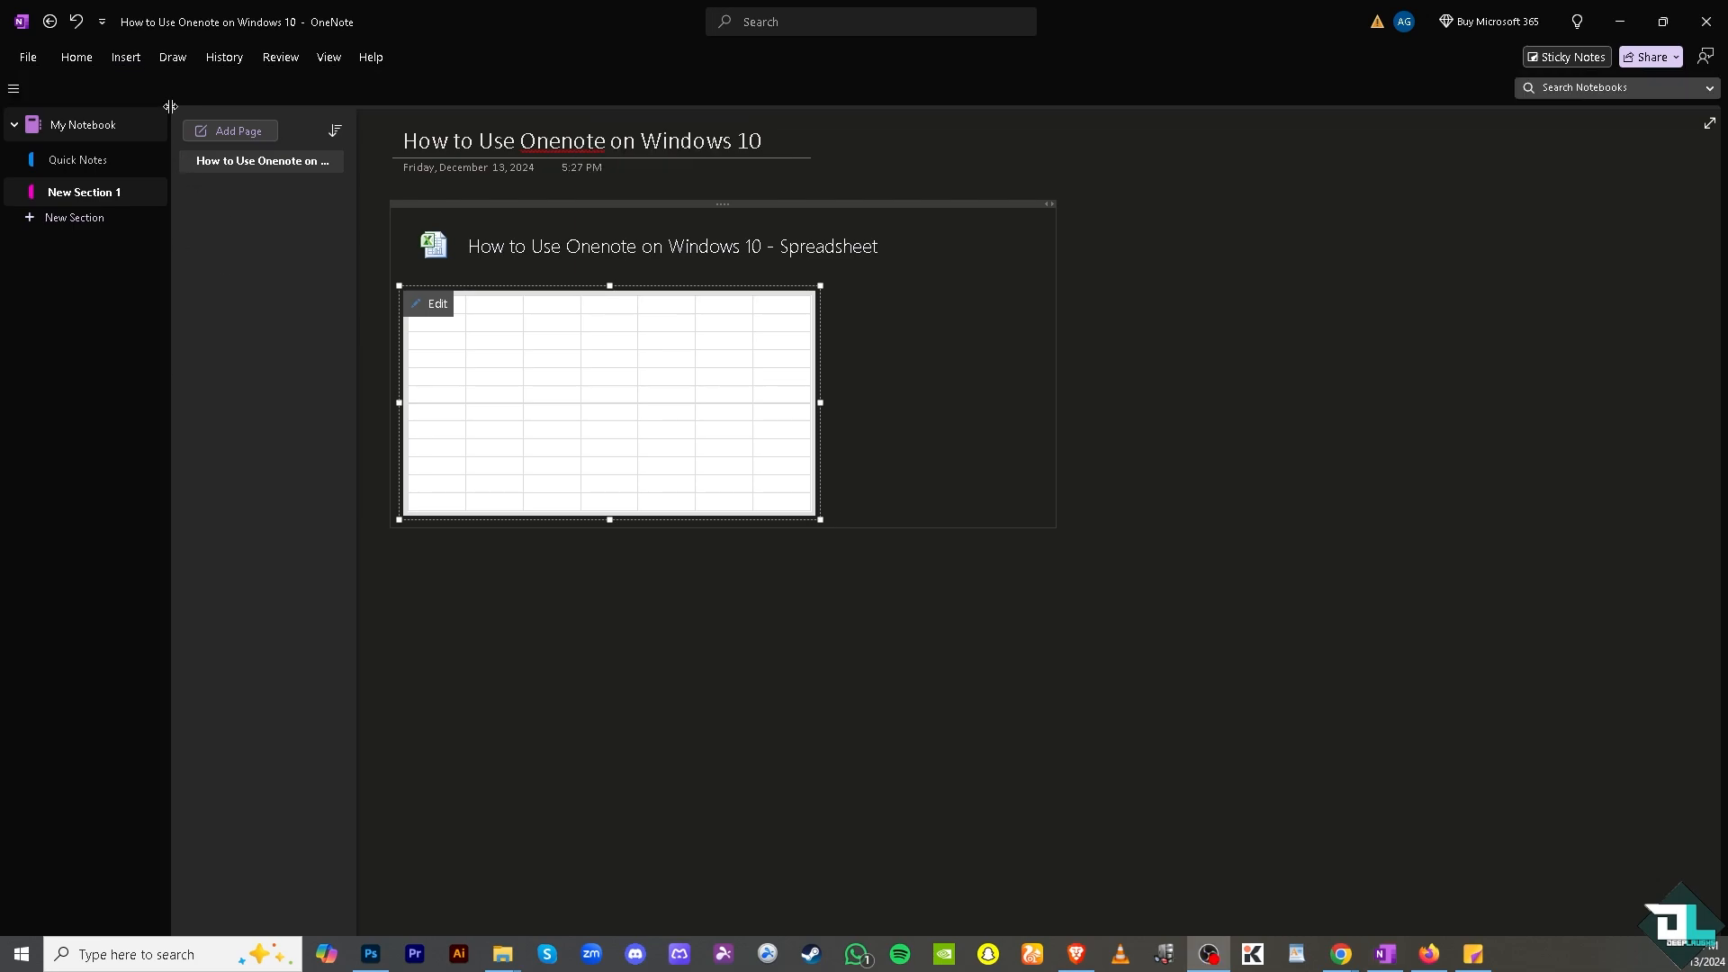
left_click(126, 58)
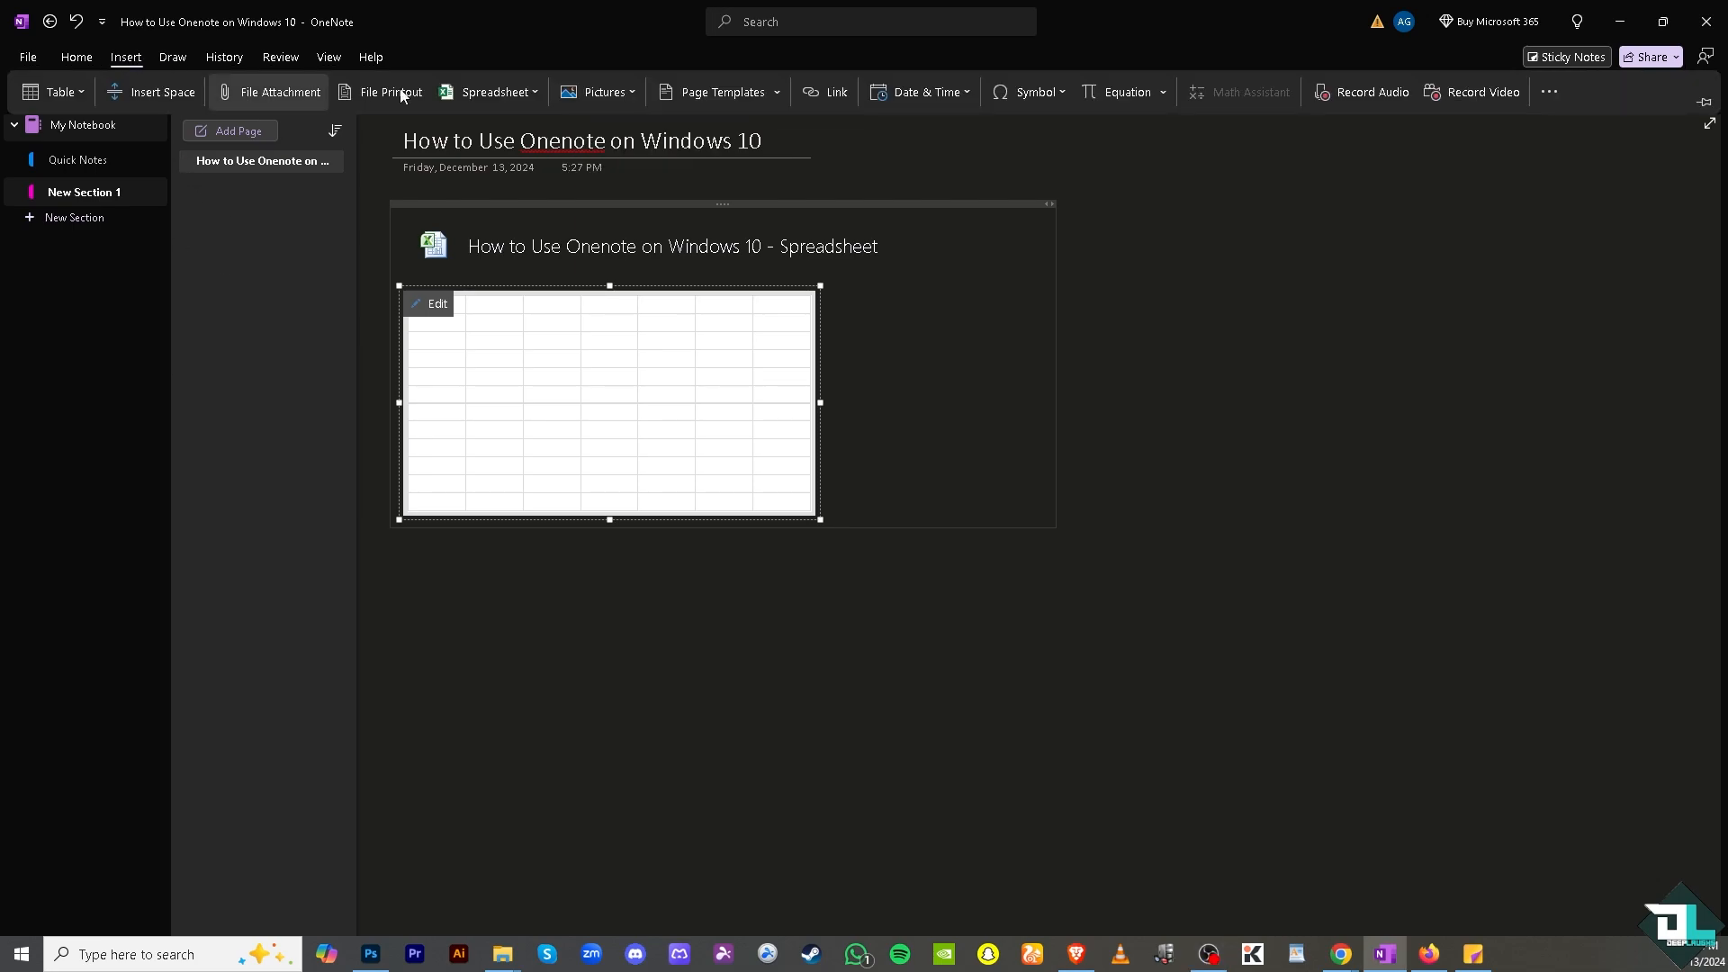
left_click(617, 94)
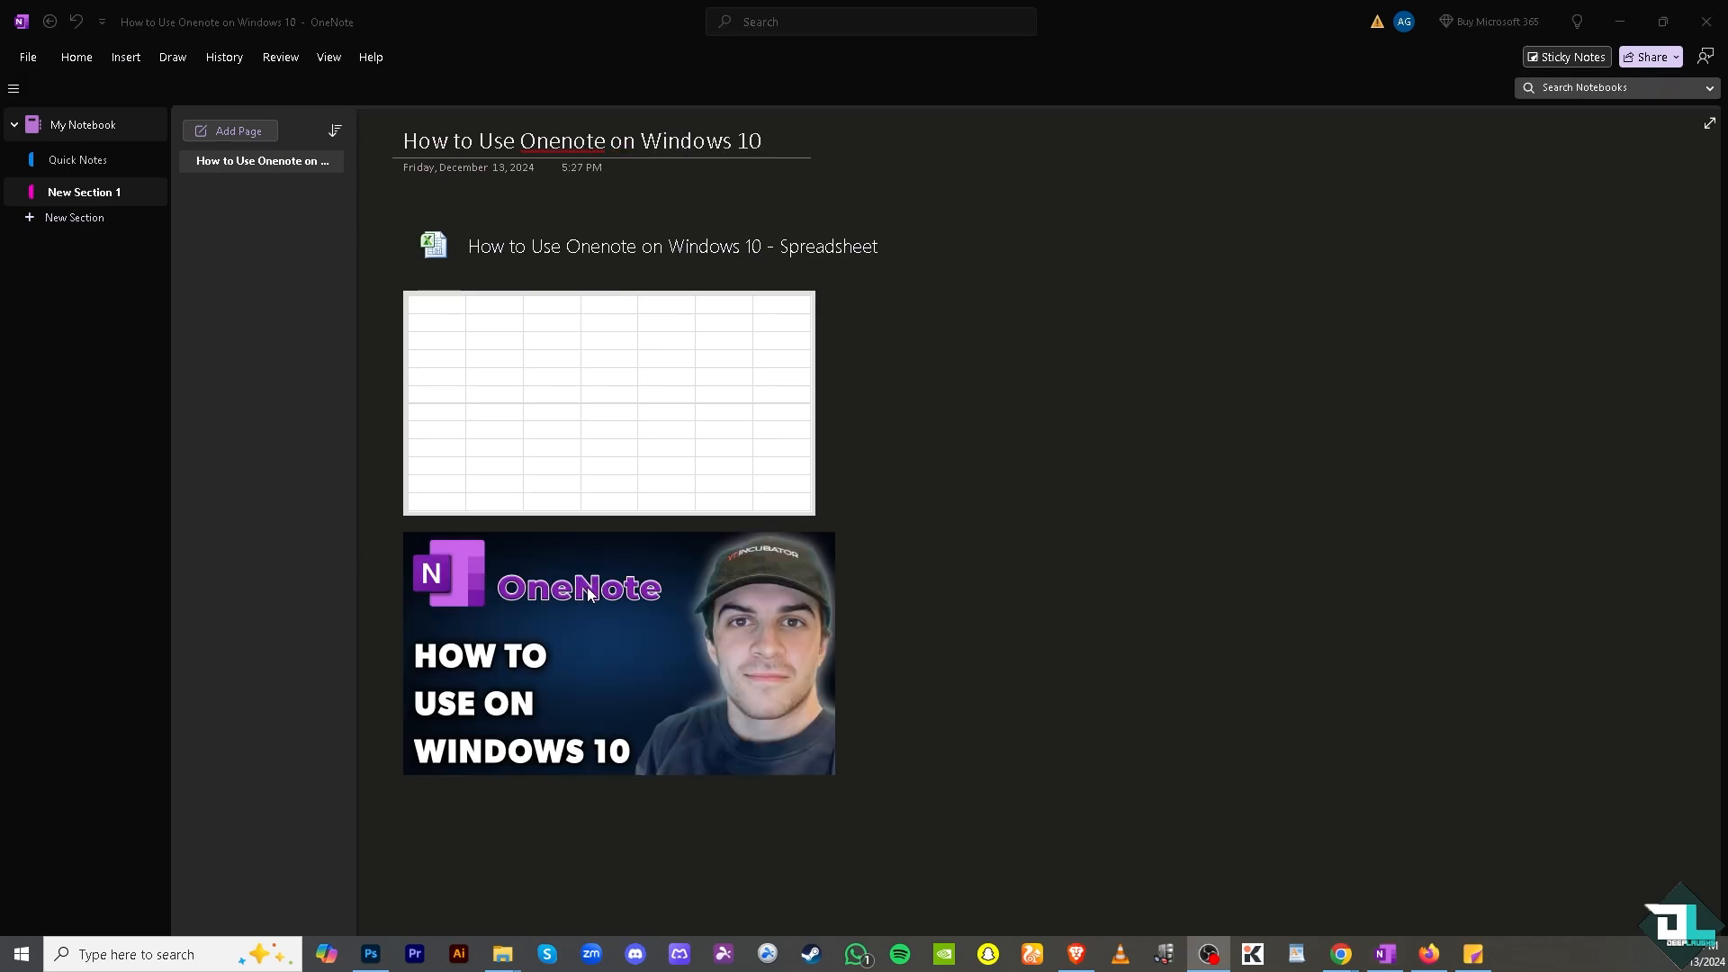
Step: Move the inserted picture up against the spreadsheet and enlarge it proportionally to extend well past the spreadsheet's width
left_click(581, 607)
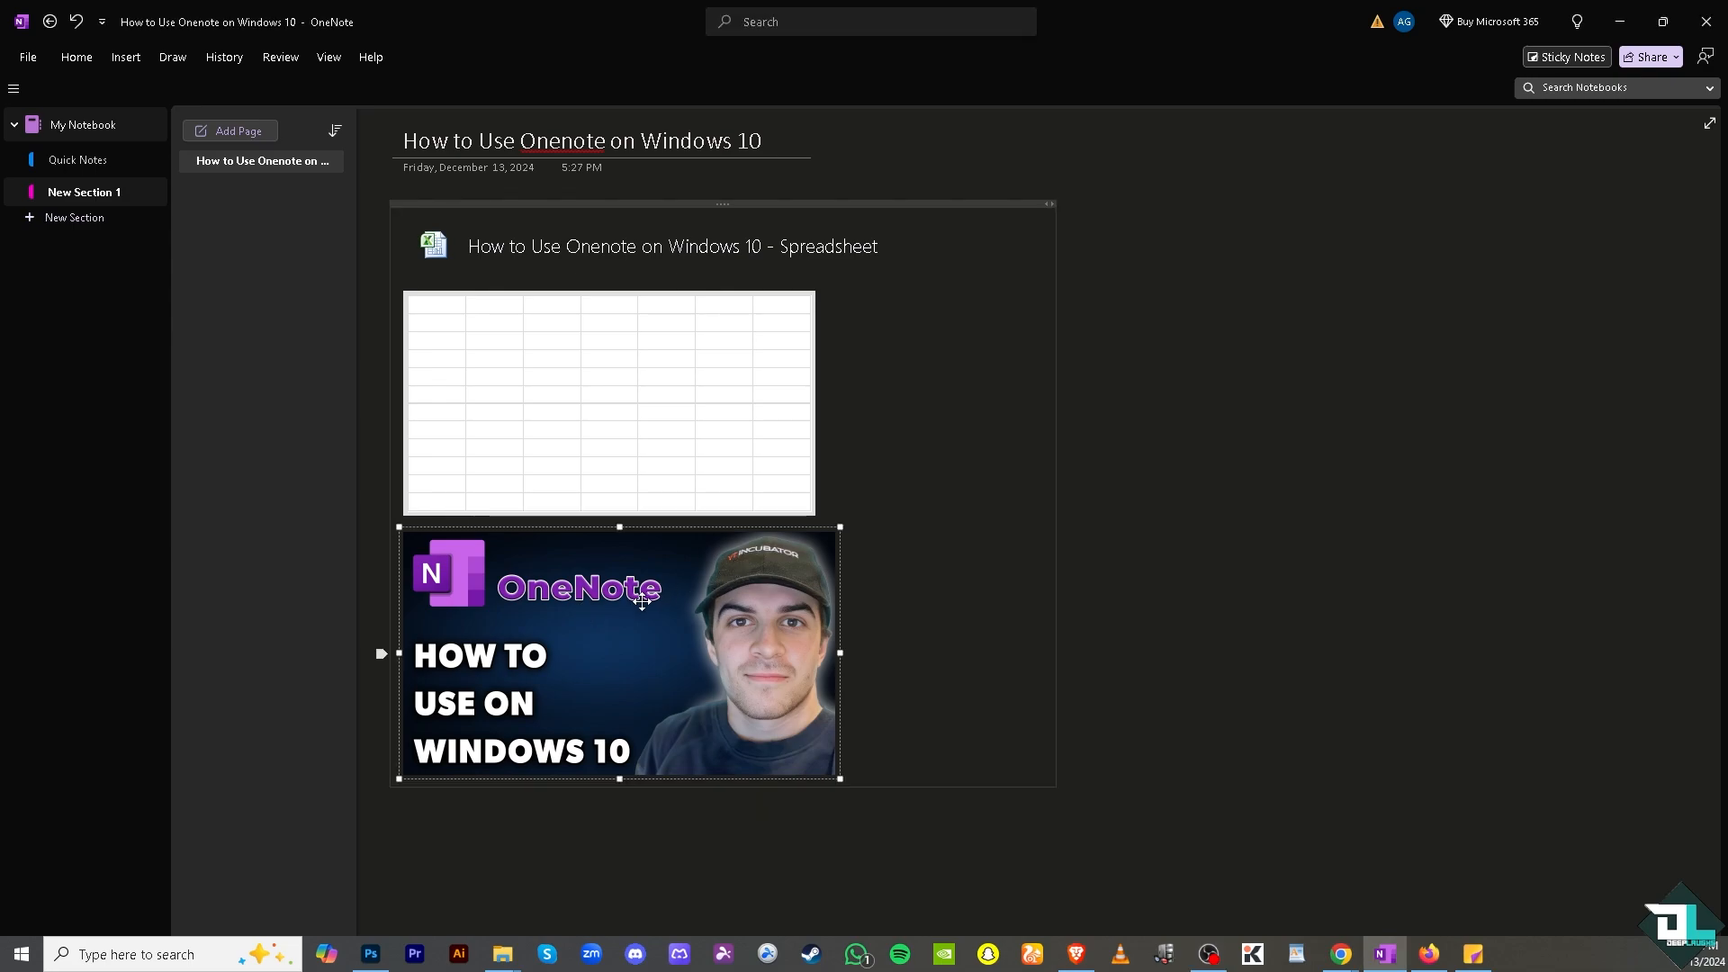
mouse_move(604, 599)
left_mouse_down()
mouse_move(823, 559)
mouse_move(1194, 259)
mouse_move(1157, 437)
mouse_move(1034, 574)
mouse_move(636, 609)
left_mouse_up()
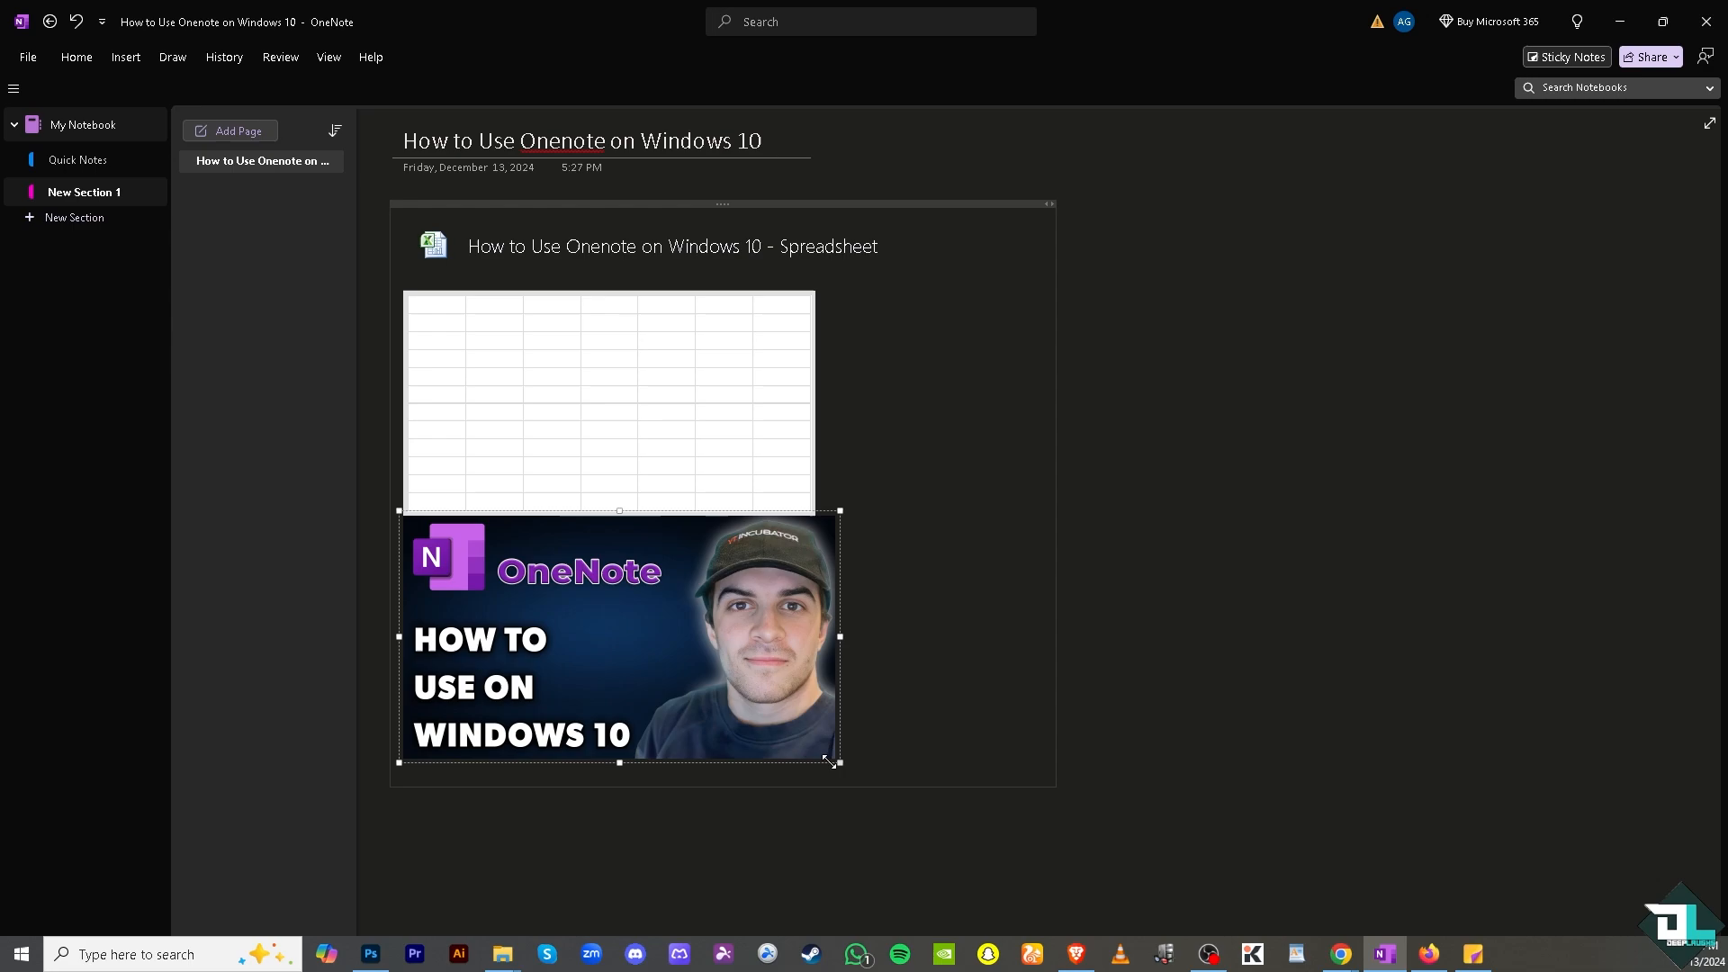
left_click_drag(829, 761, 1097, 882)
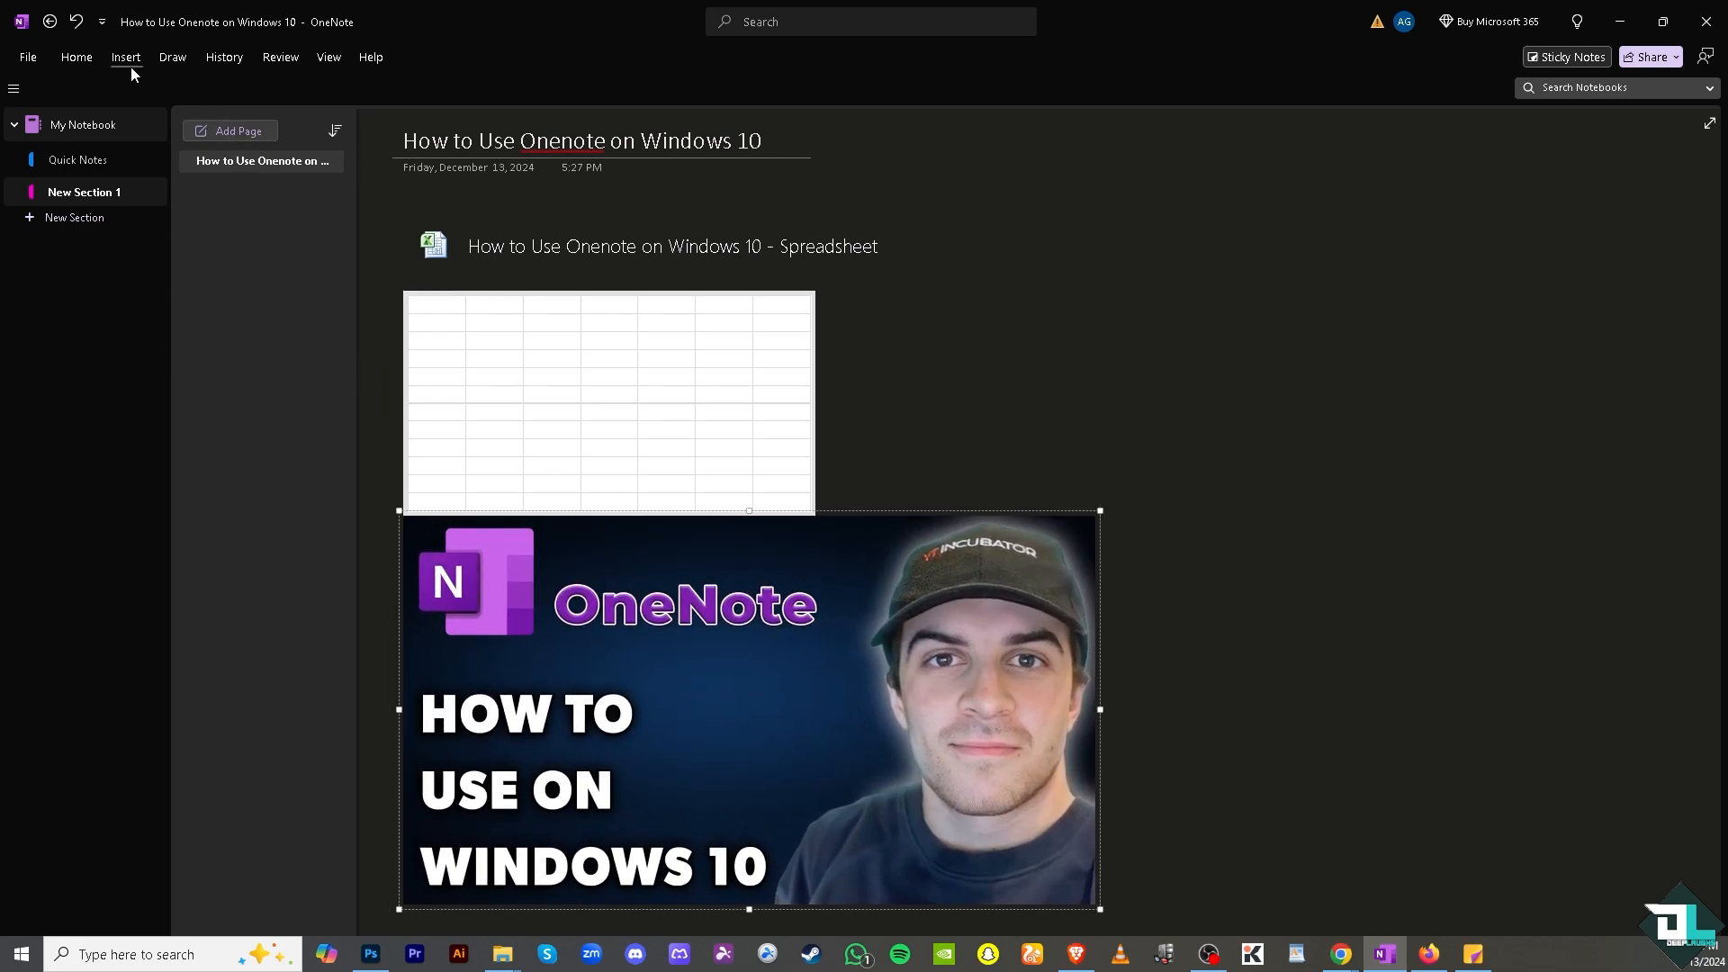
Step: Change the teal textured pen's ink to the dark red textured colour
left_click(170, 57)
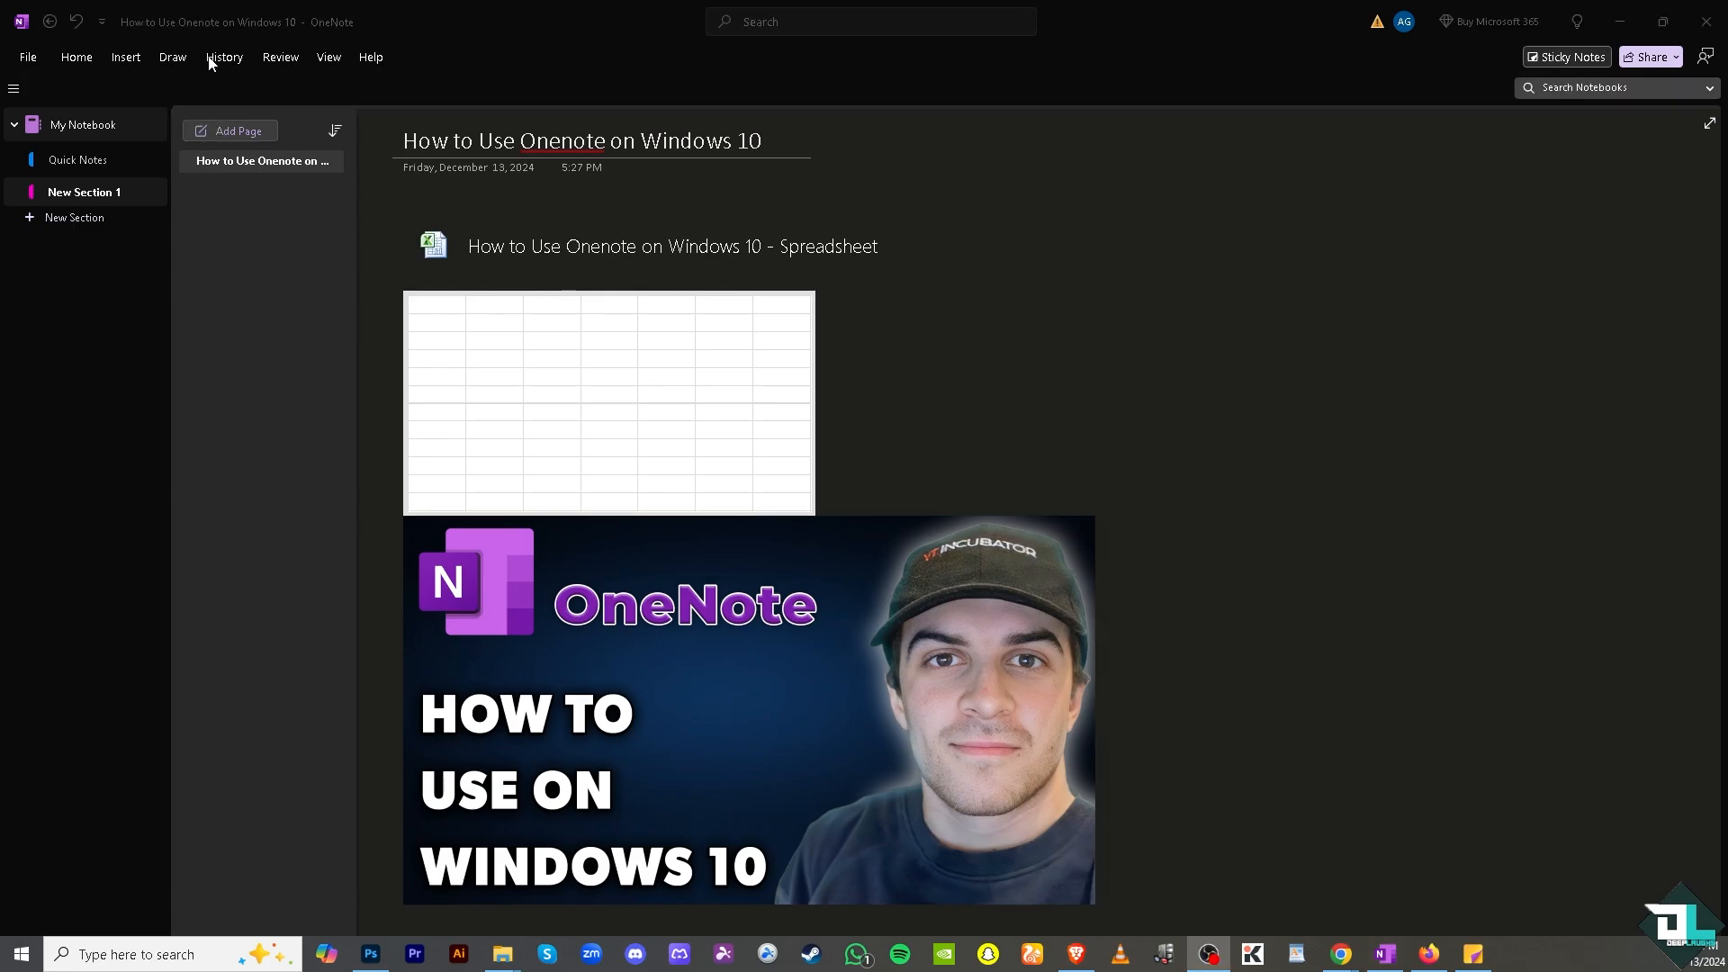
left_click(179, 60)
left_click(173, 57)
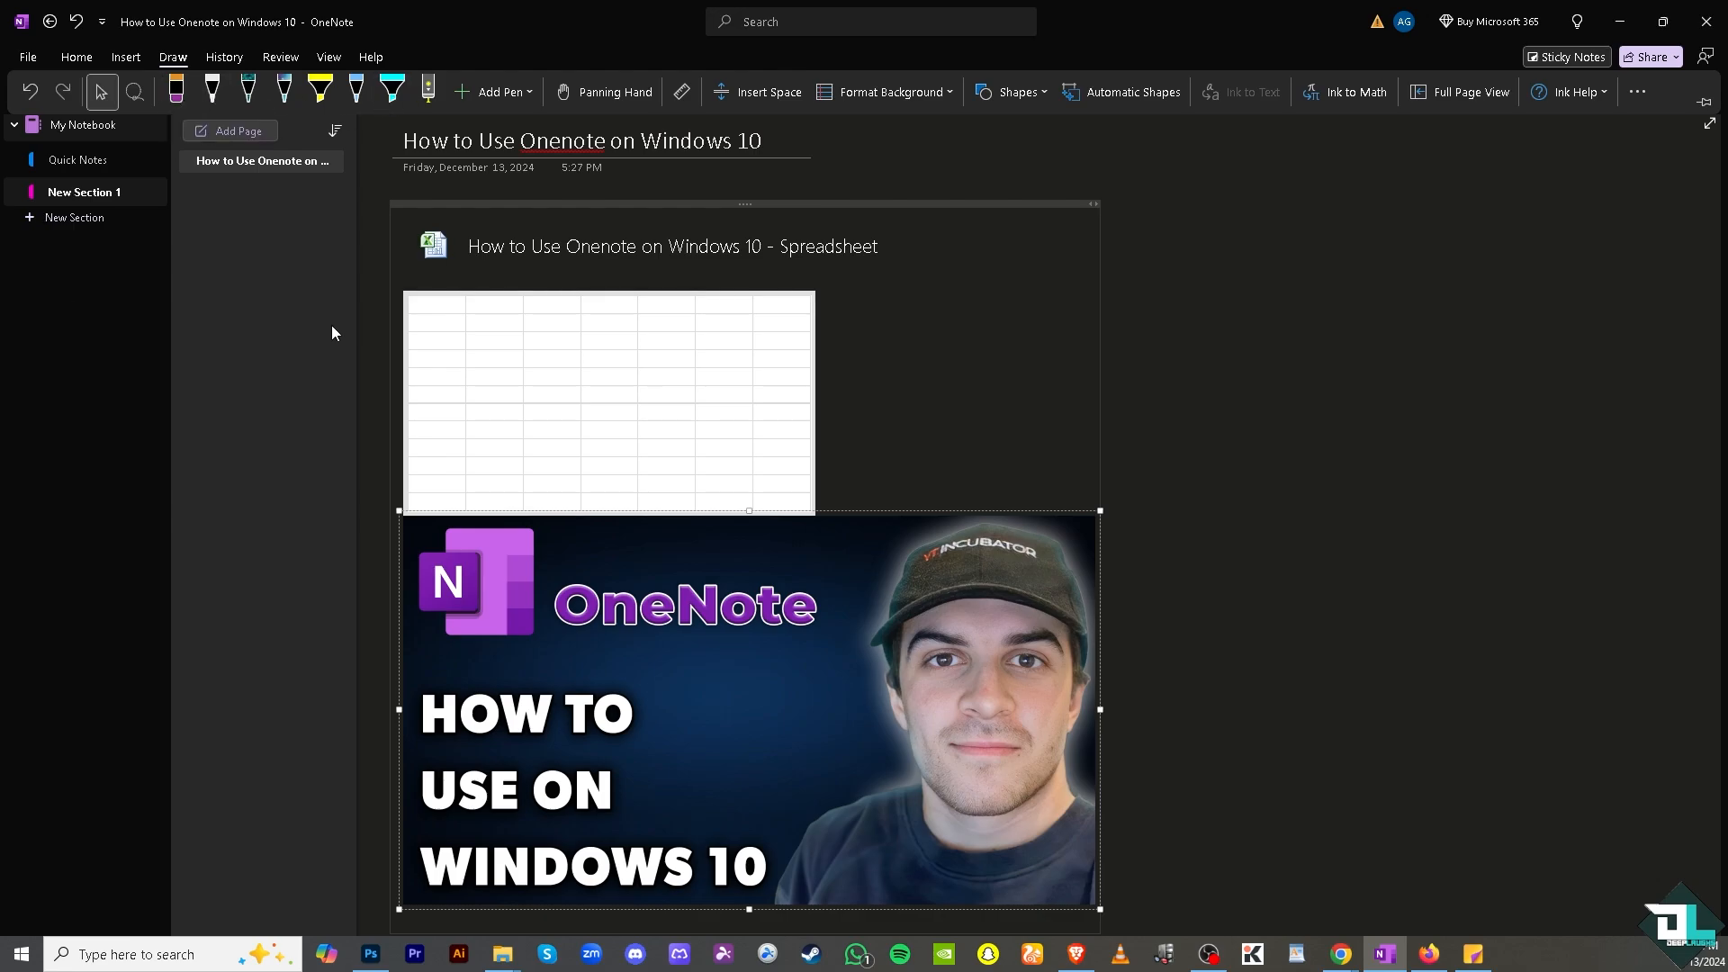
left_click(252, 97)
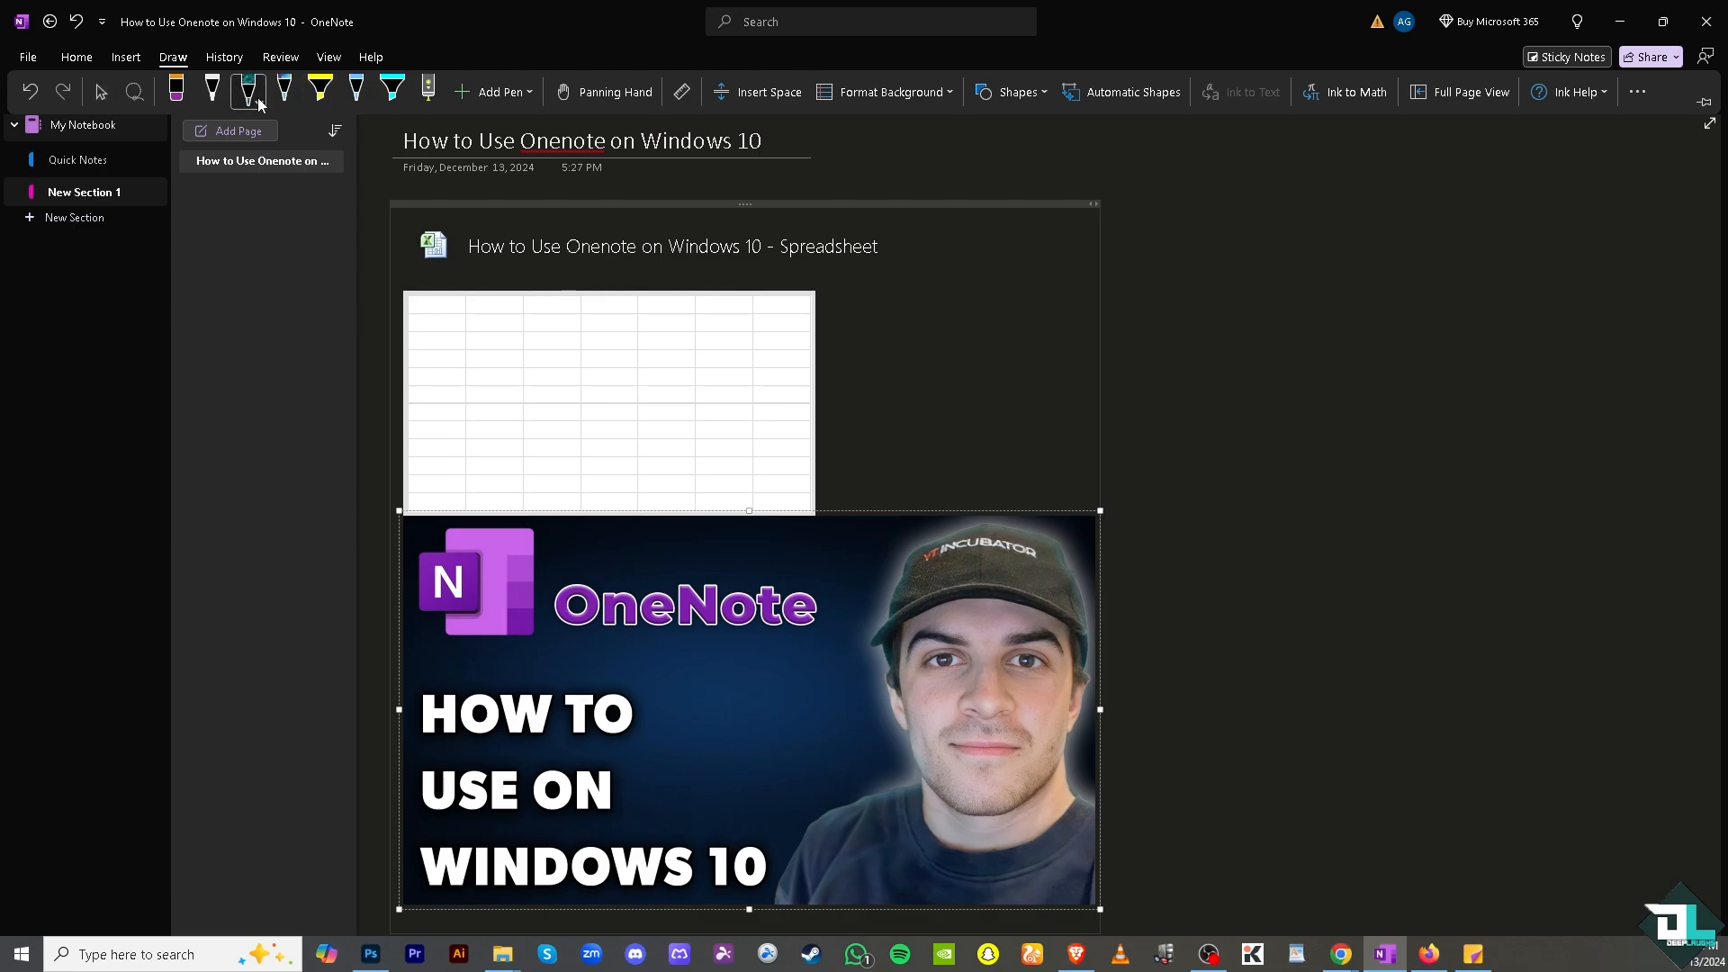
left_click(259, 102)
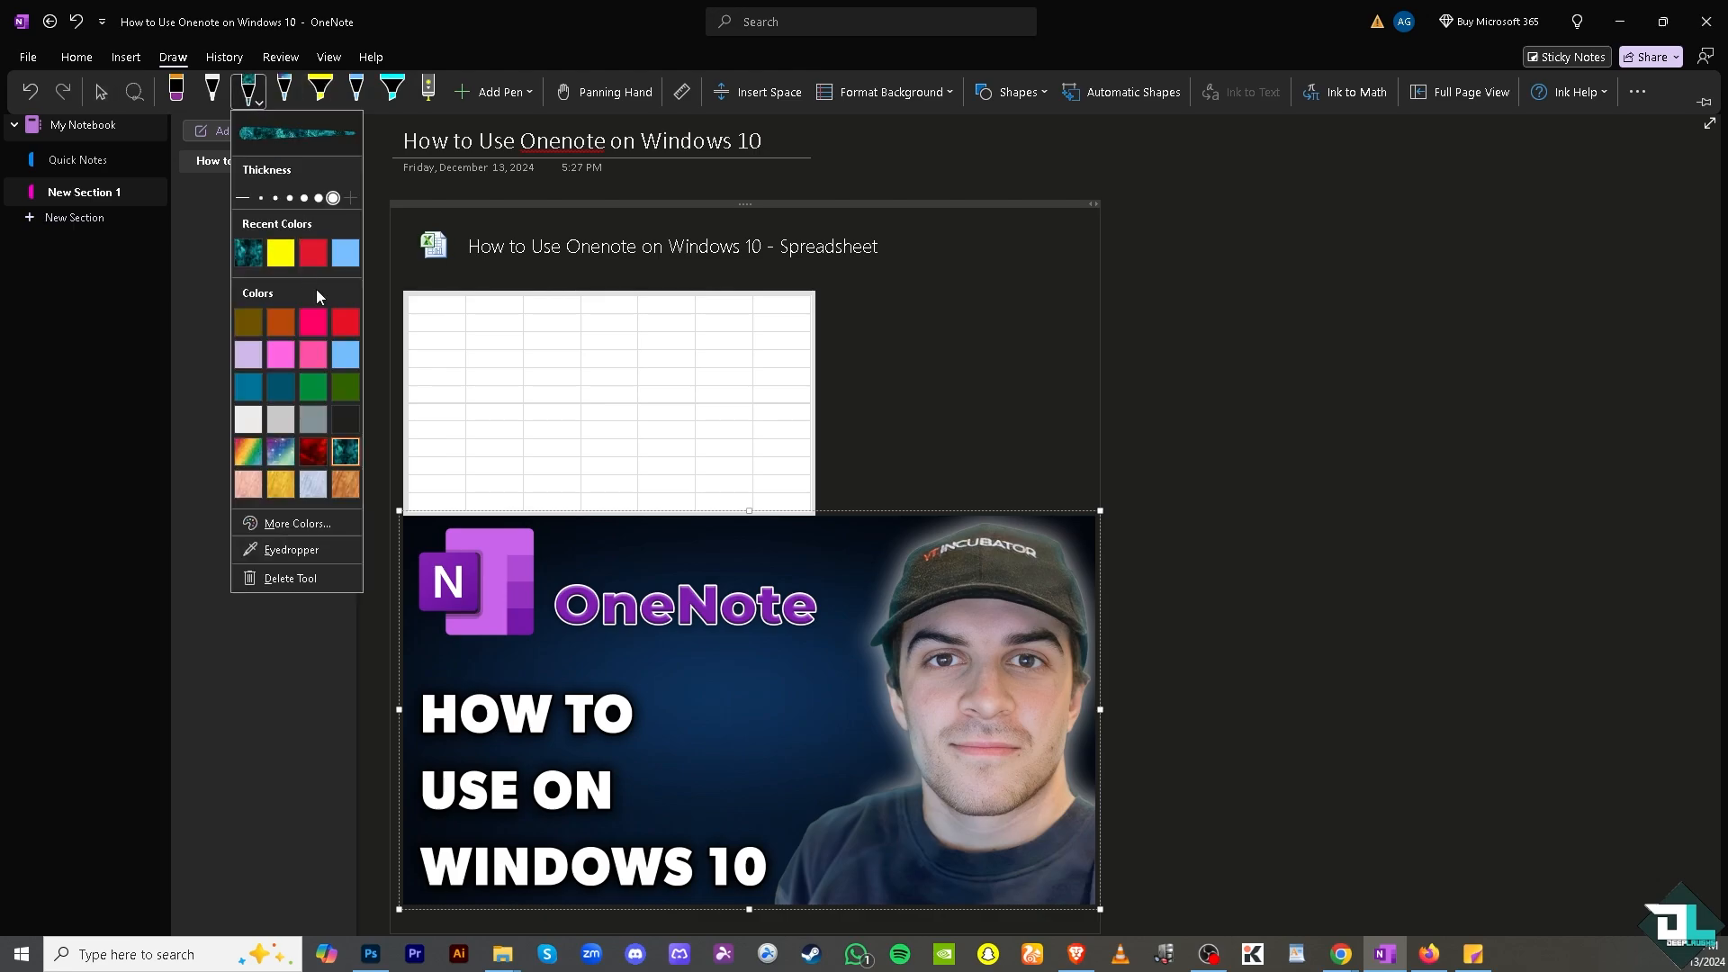
left_click(315, 459)
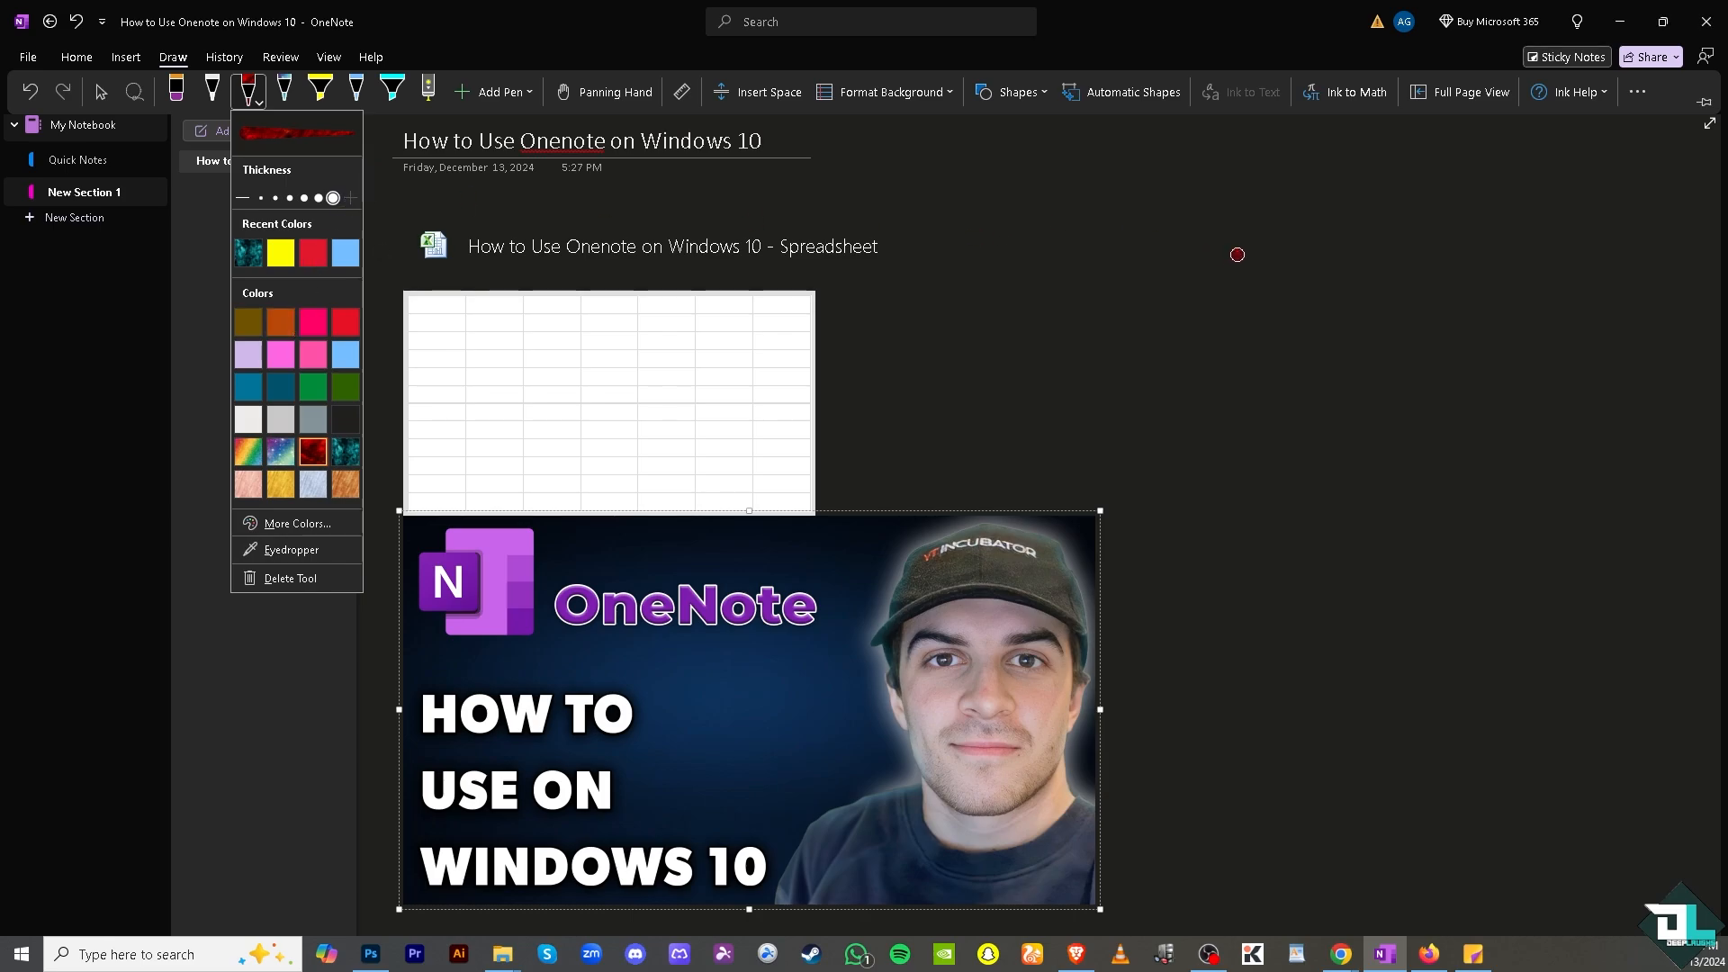
Step: Draw a smiling face wearing a filled-in cap with the red textured pen in the empty area beside the spreadsheet
left_click(1226, 207)
mouse_move(1235, 206)
left_mouse_down()
mouse_move(1161, 312)
mouse_move(1160, 424)
mouse_move(1345, 540)
mouse_move(1481, 424)
left_mouse_up()
mouse_move(1445, 283)
left_mouse_down()
mouse_move(1546, 309)
mouse_move(1498, 412)
left_mouse_up()
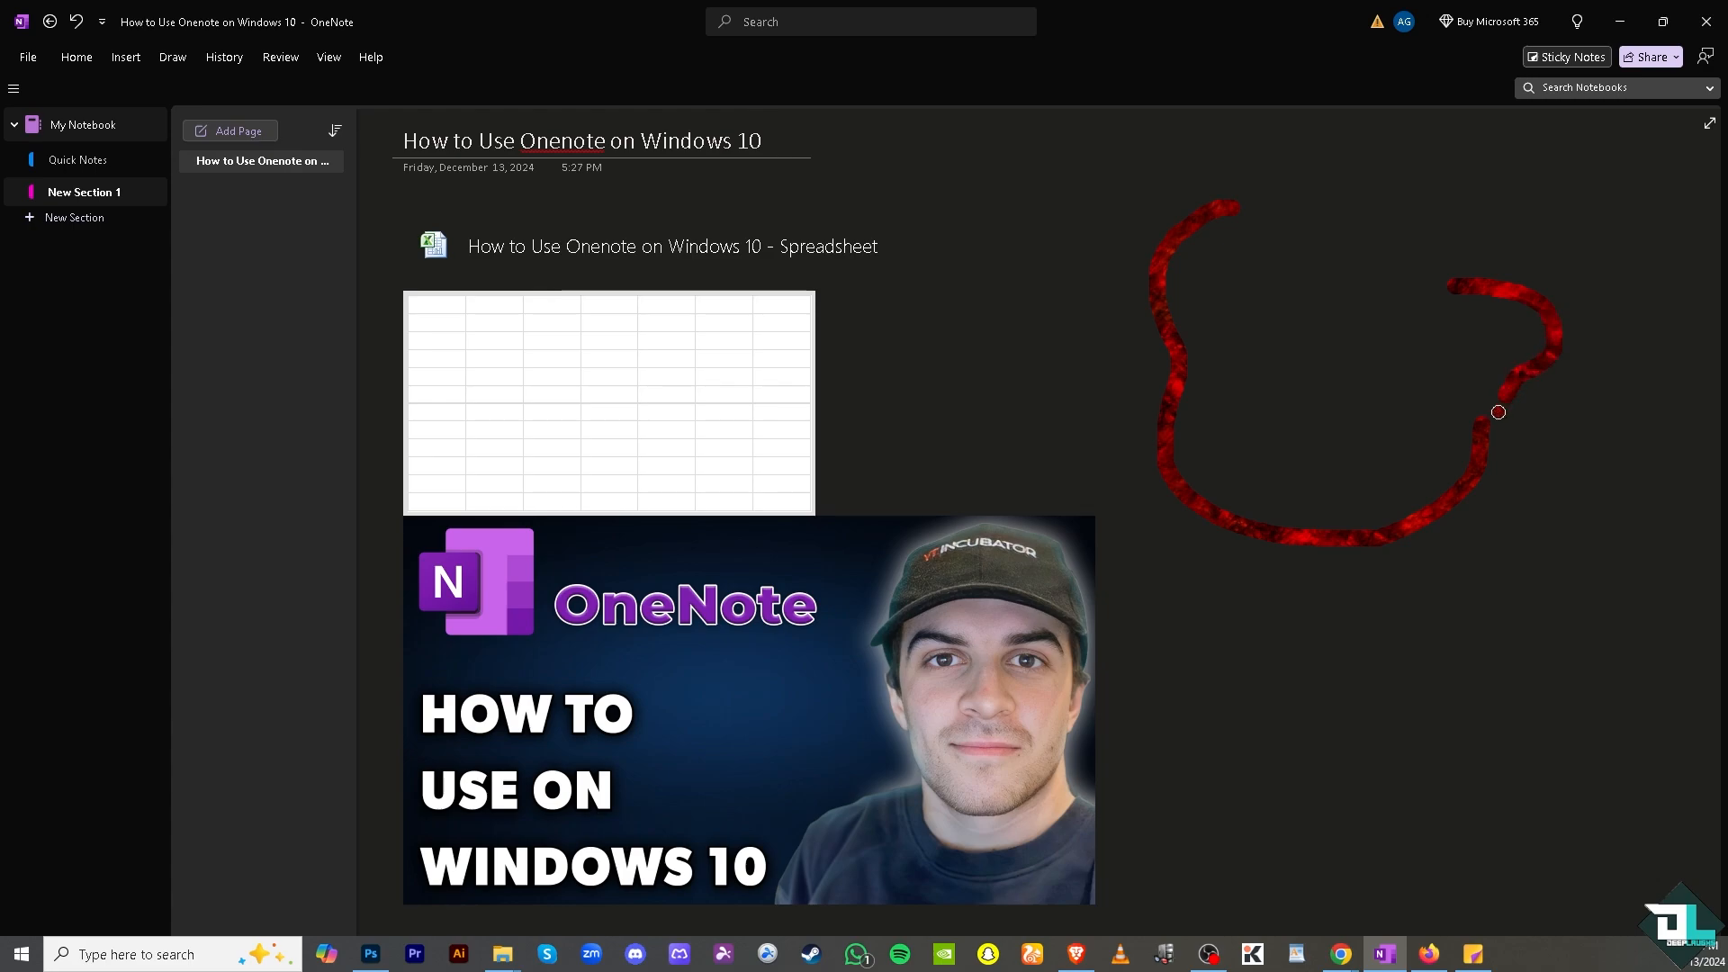
mouse_move(1168, 239)
left_mouse_down()
mouse_move(1071, 316)
mouse_move(1354, 330)
mouse_move(1498, 290)
mouse_move(1479, 194)
mouse_move(1212, 216)
mouse_move(1096, 331)
mouse_move(1251, 259)
mouse_move(1241, 231)
mouse_move(1188, 276)
mouse_move(1269, 312)
mouse_move(1347, 318)
mouse_move(1300, 270)
mouse_move(1255, 270)
mouse_move(1293, 315)
mouse_move(1321, 278)
mouse_move(1336, 312)
mouse_move(1293, 302)
mouse_move(1333, 338)
mouse_move(1257, 162)
mouse_move(1314, 245)
mouse_move(1250, 160)
mouse_move(1319, 154)
mouse_move(1487, 220)
mouse_move(1312, 184)
mouse_move(1382, 226)
mouse_move(1439, 198)
mouse_move(1325, 240)
mouse_move(1375, 193)
mouse_move(1407, 266)
mouse_move(1366, 272)
mouse_move(1452, 279)
mouse_move(1430, 225)
mouse_move(1463, 204)
mouse_move(1522, 250)
mouse_move(1485, 251)
mouse_move(1515, 283)
left_mouse_up()
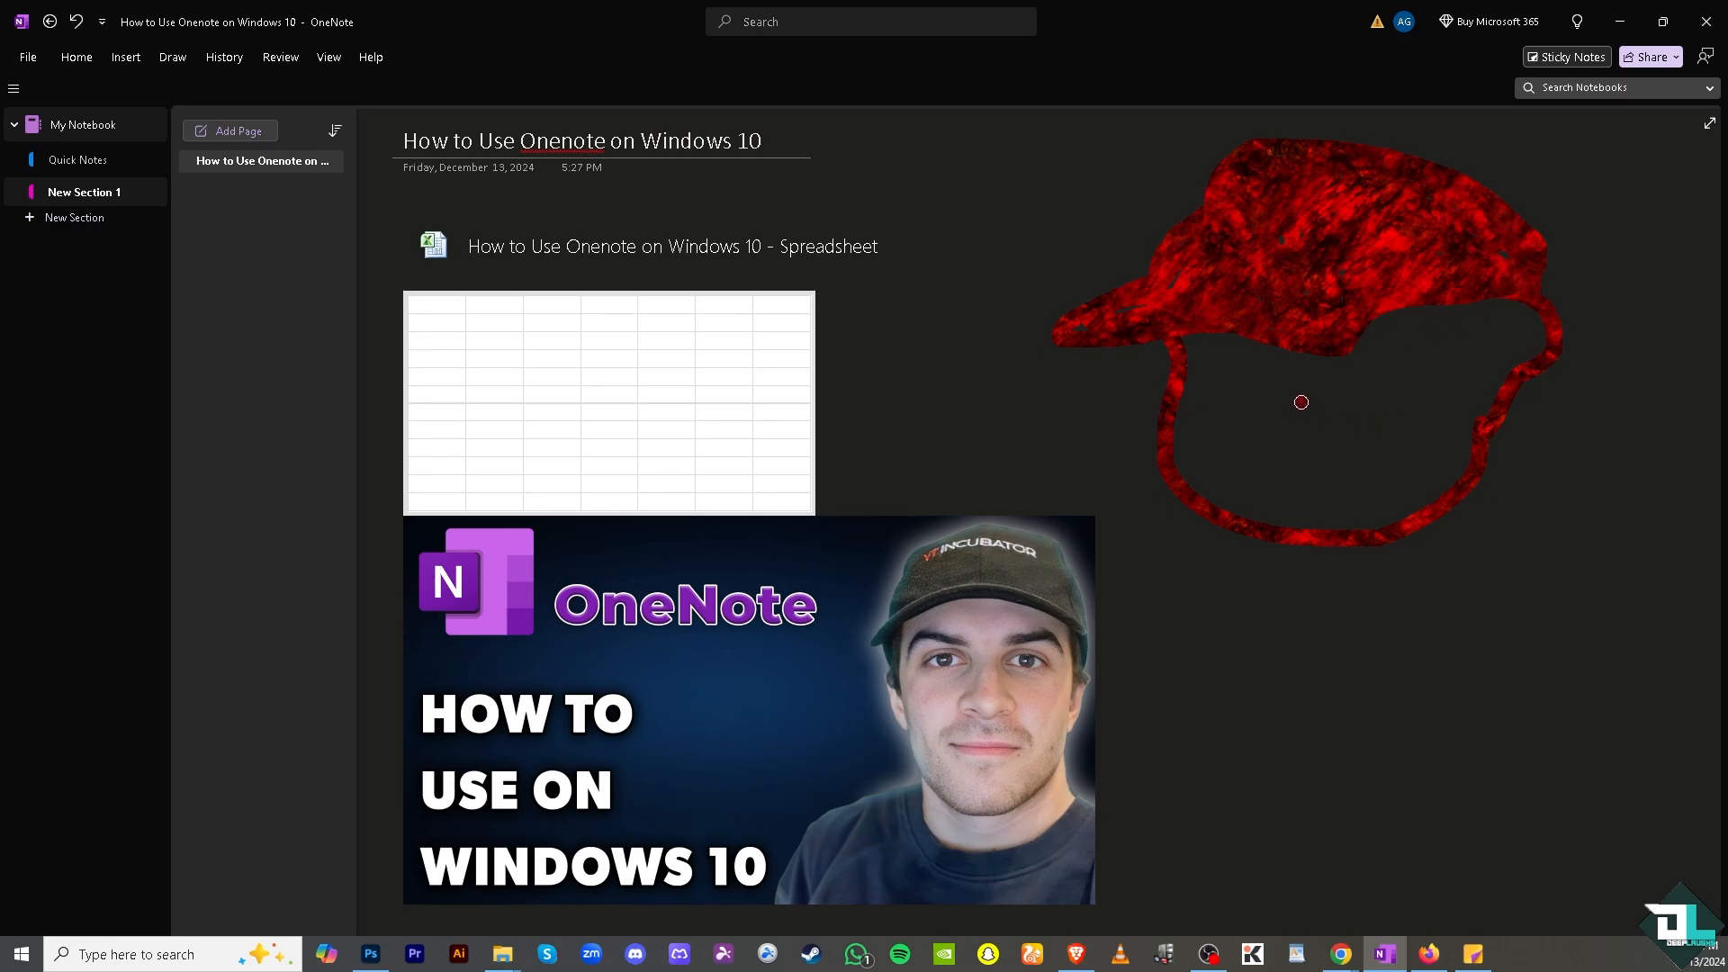
mouse_move(1301, 403)
left_mouse_down()
mouse_move(1400, 375)
mouse_move(1350, 388)
left_mouse_up()
mouse_move(1260, 393)
left_mouse_down()
mouse_move(1179, 401)
mouse_move(1357, 461)
left_mouse_up()
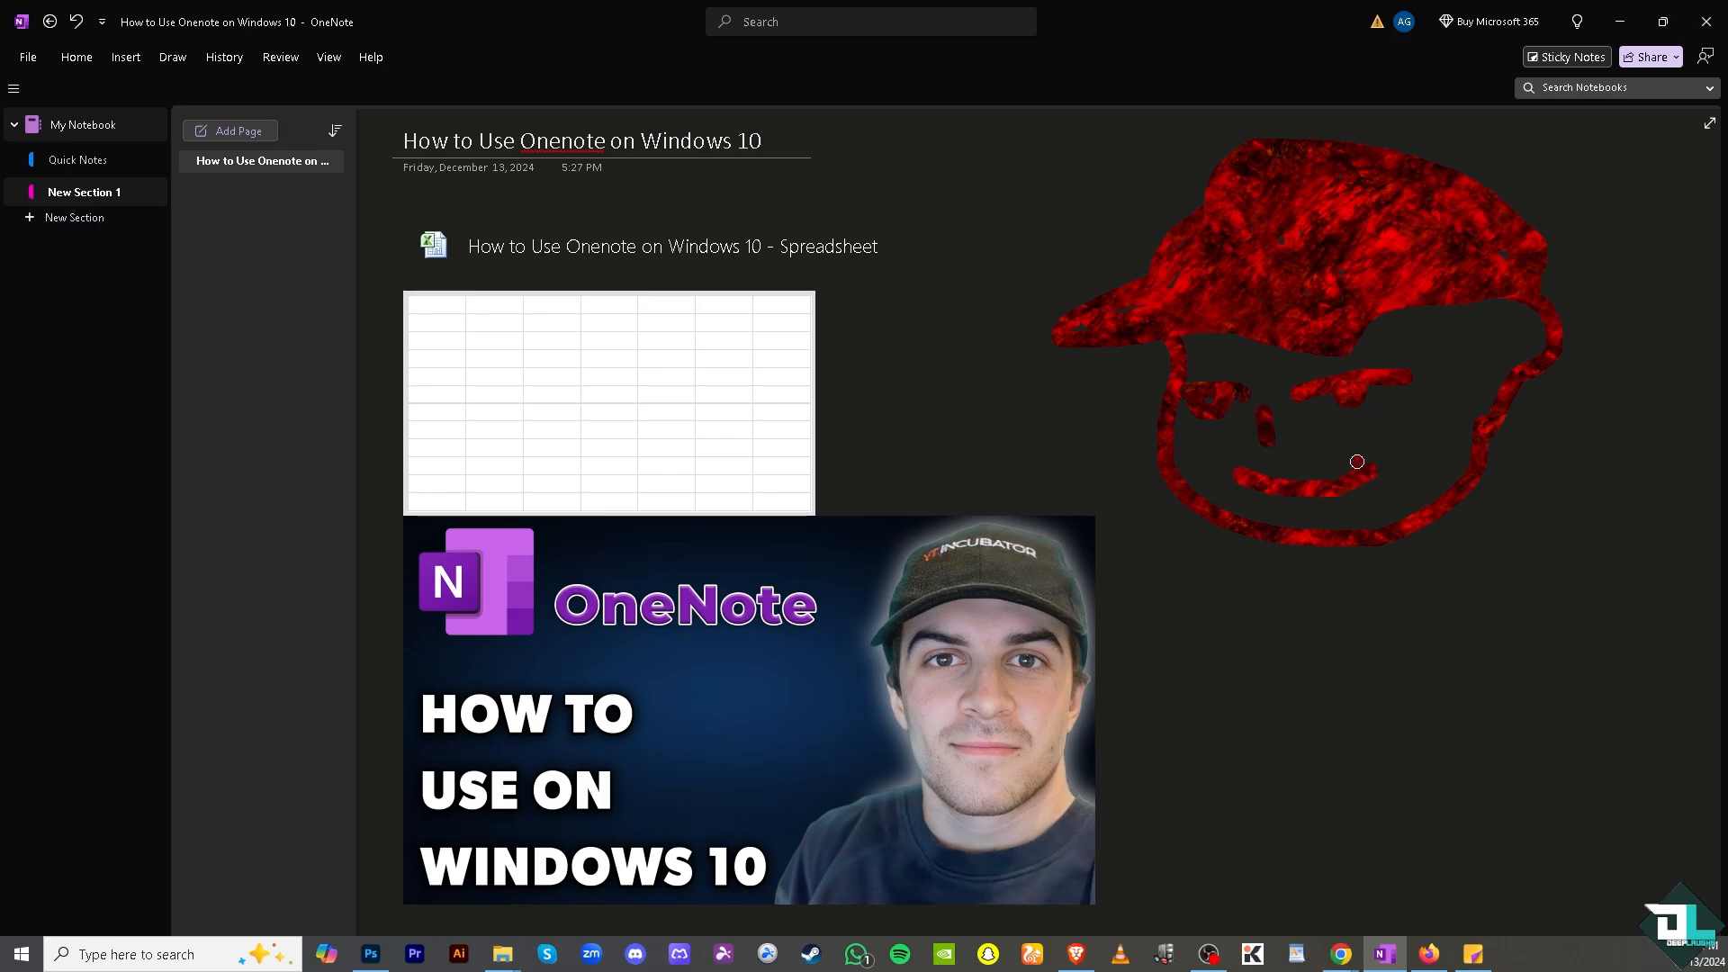
Step: Mark the OneNote logo and name in the picture with the yellow highlighter
left_click(171, 60)
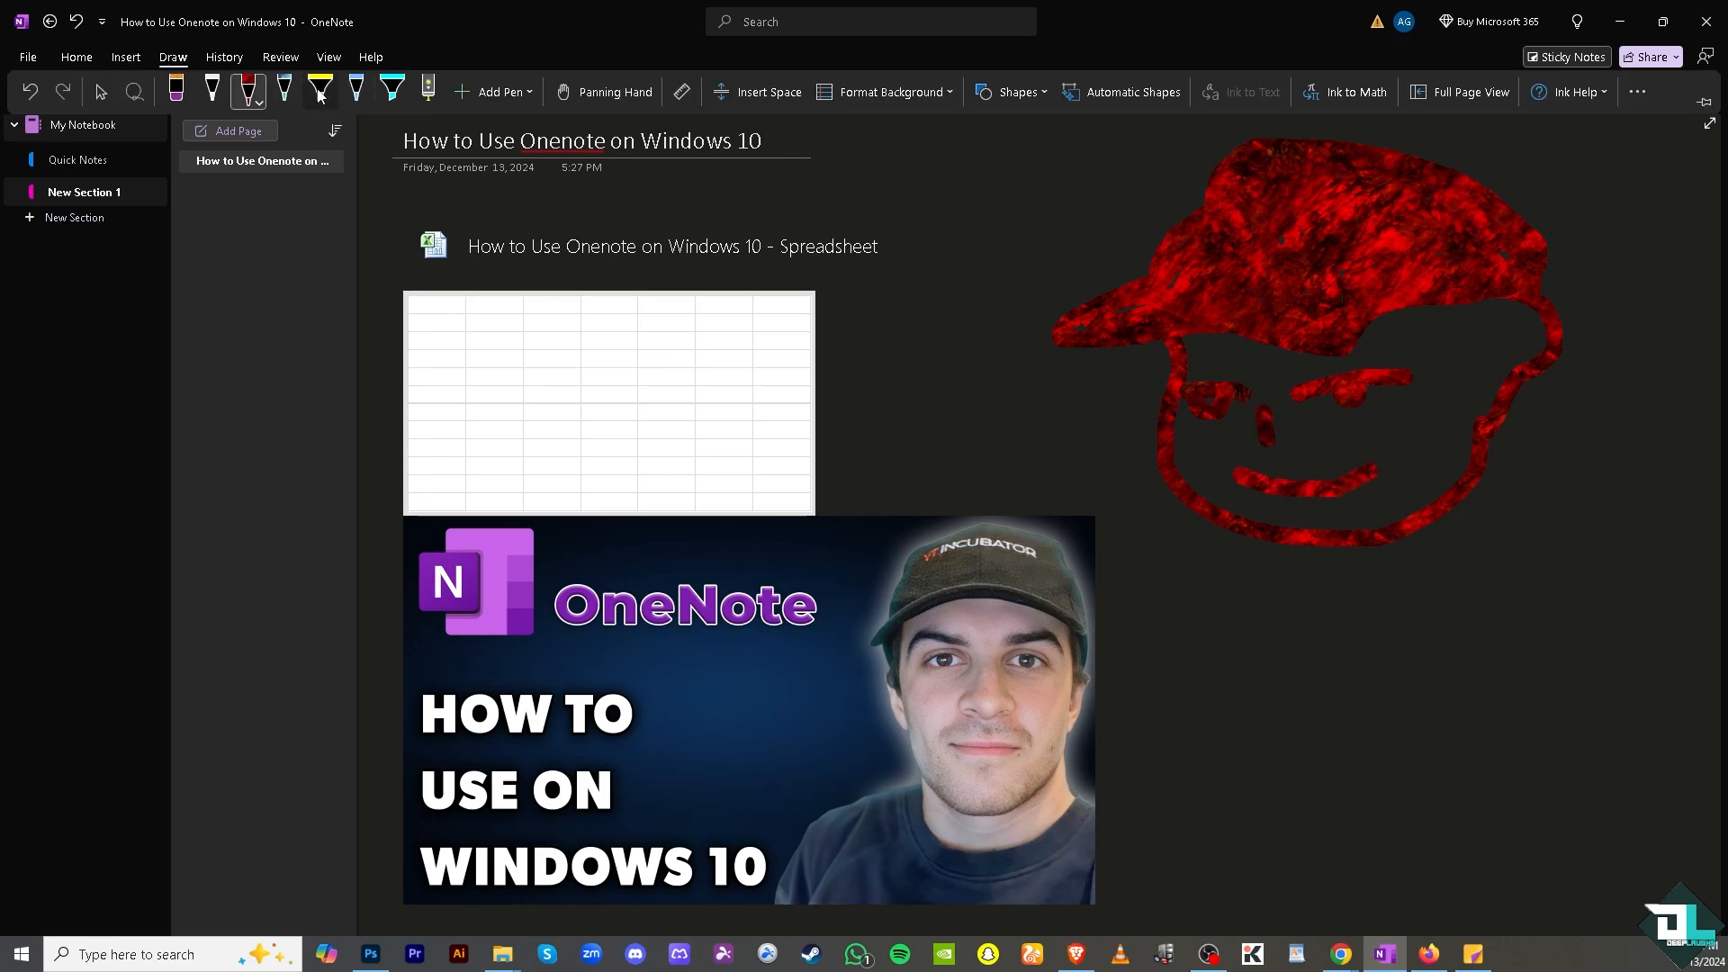
left_click(320, 93)
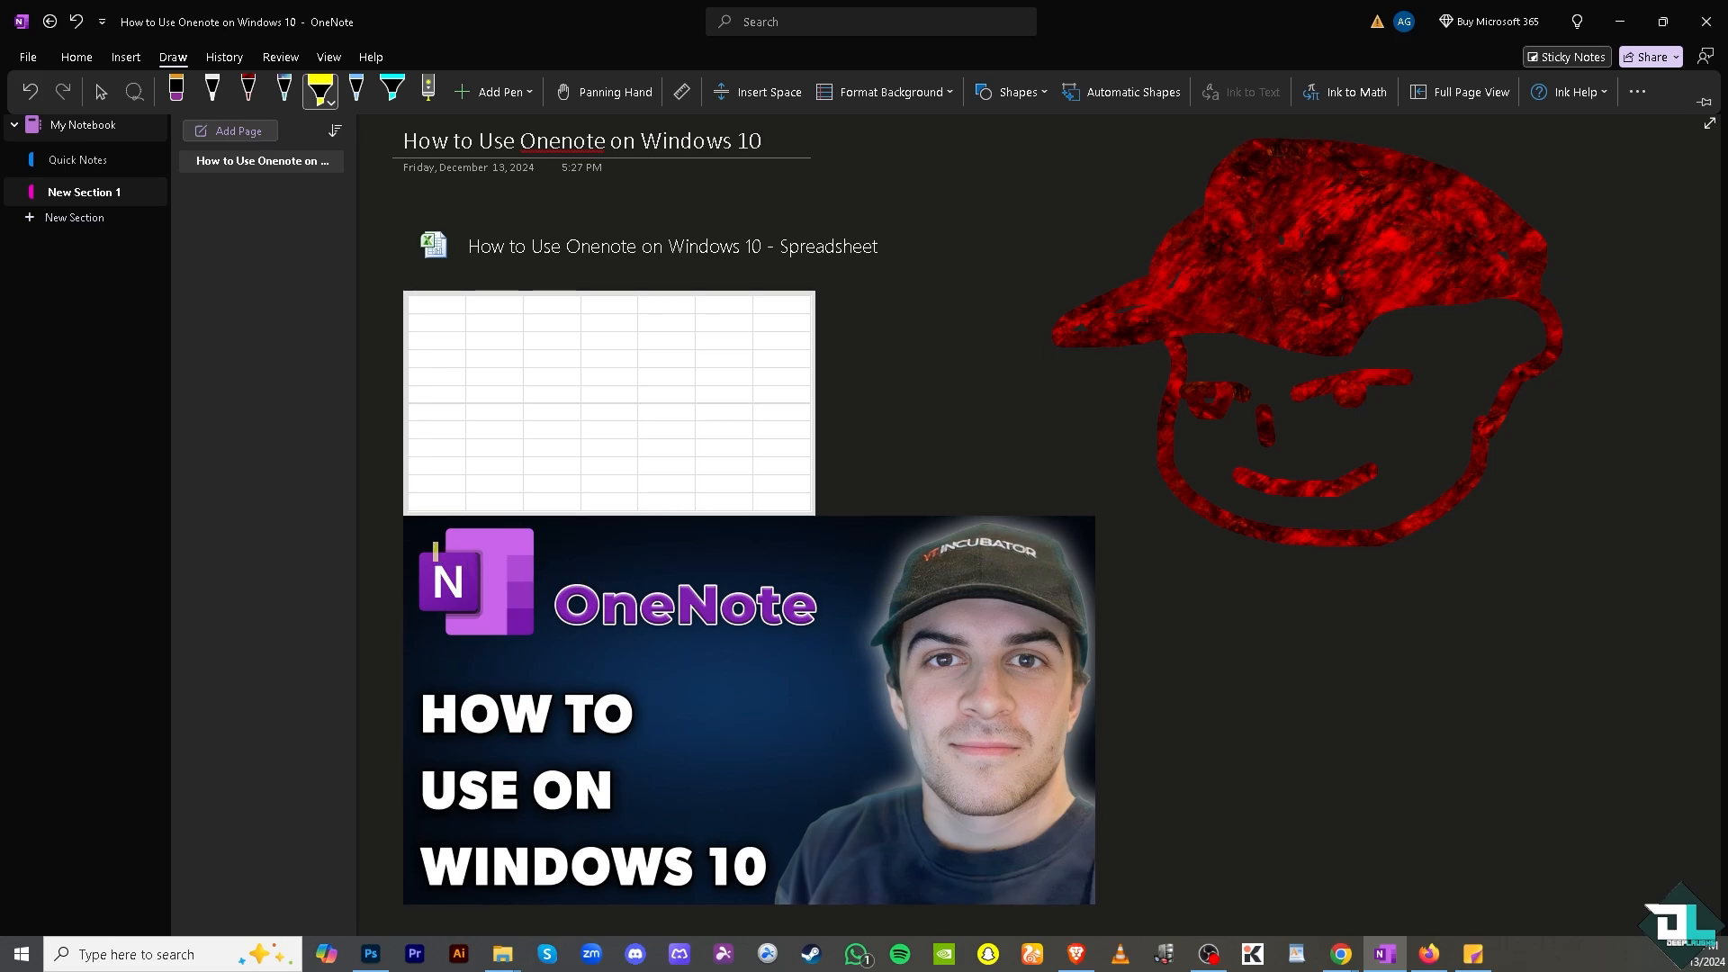
mouse_move(419, 544)
left_mouse_down()
mouse_move(820, 629)
mouse_move(678, 636)
left_mouse_up()
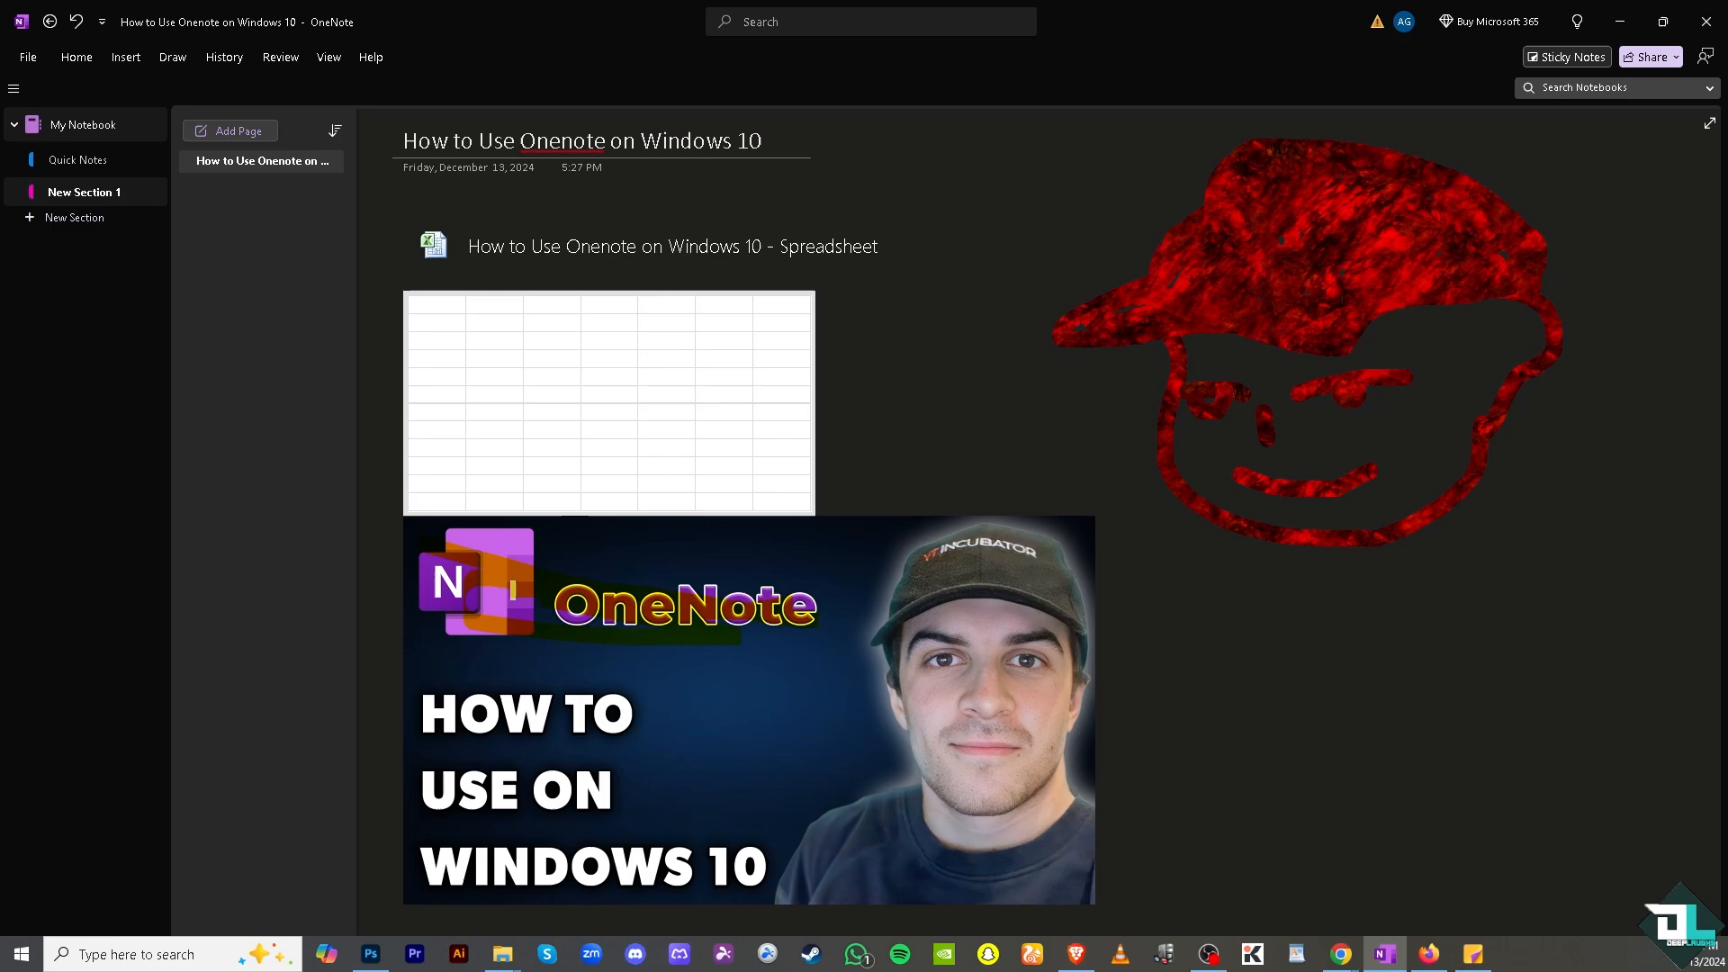
mouse_move(810, 577)
left_mouse_down()
mouse_move(516, 543)
mouse_move(440, 602)
mouse_move(729, 580)
mouse_move(518, 576)
left_mouse_up()
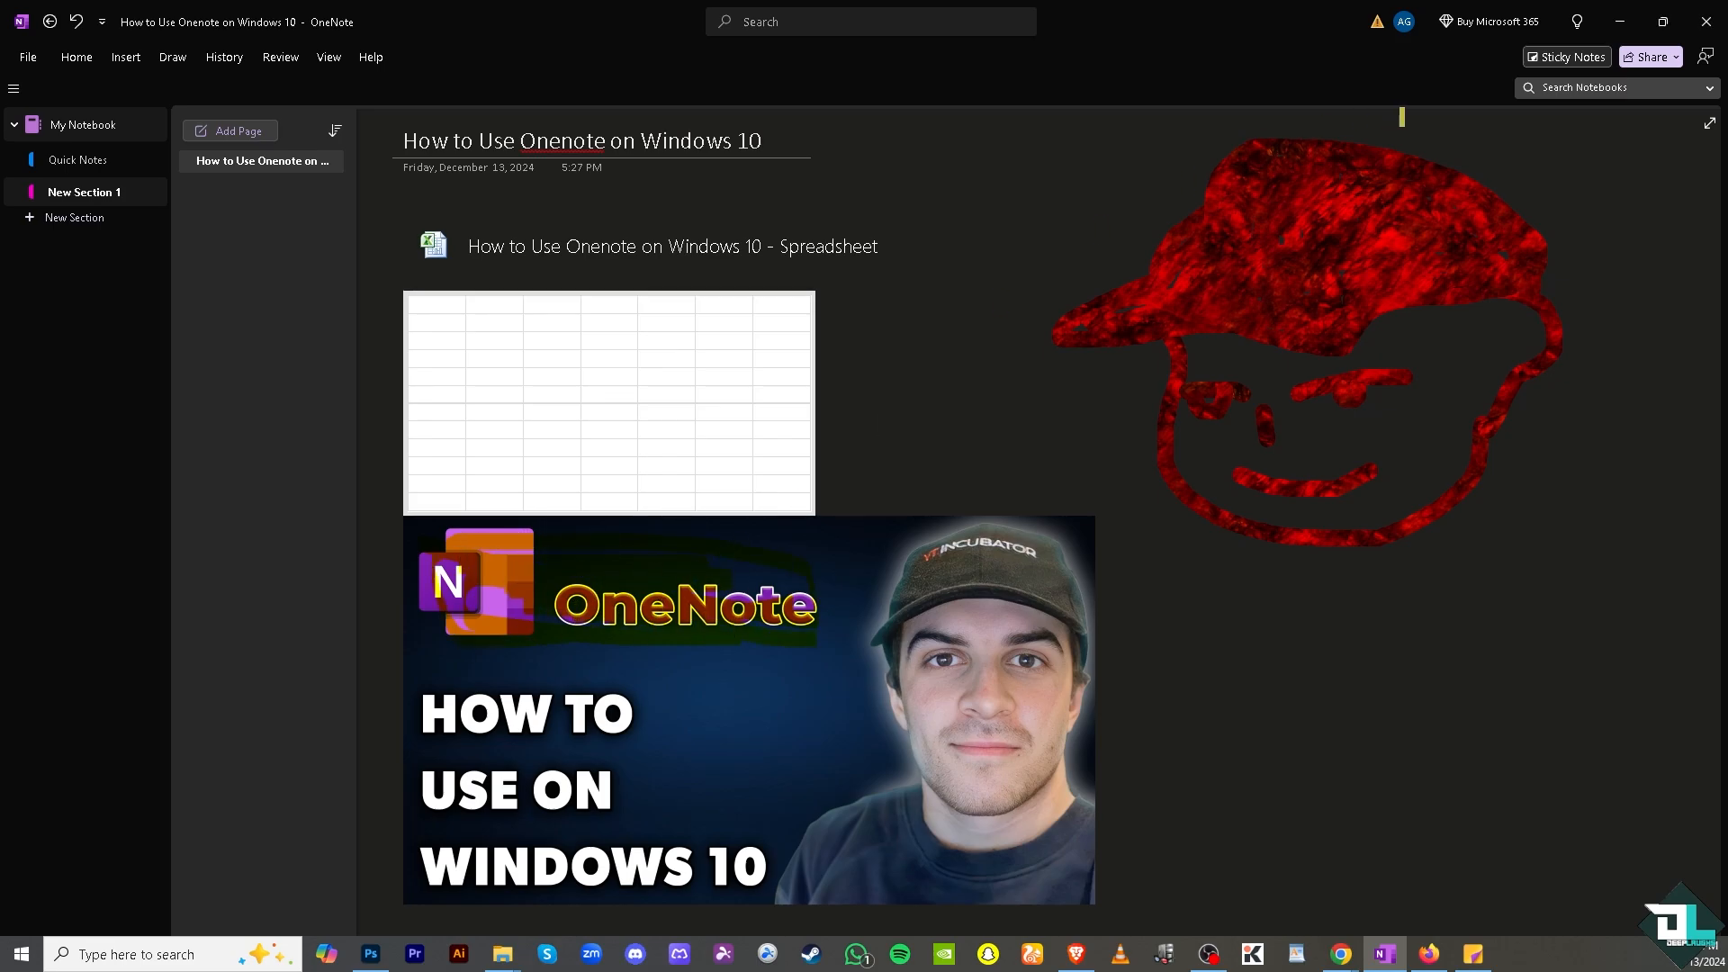
Step: Create a new sticky note with the text "How to Use Onenote on Windows 10"
left_click(1570, 58)
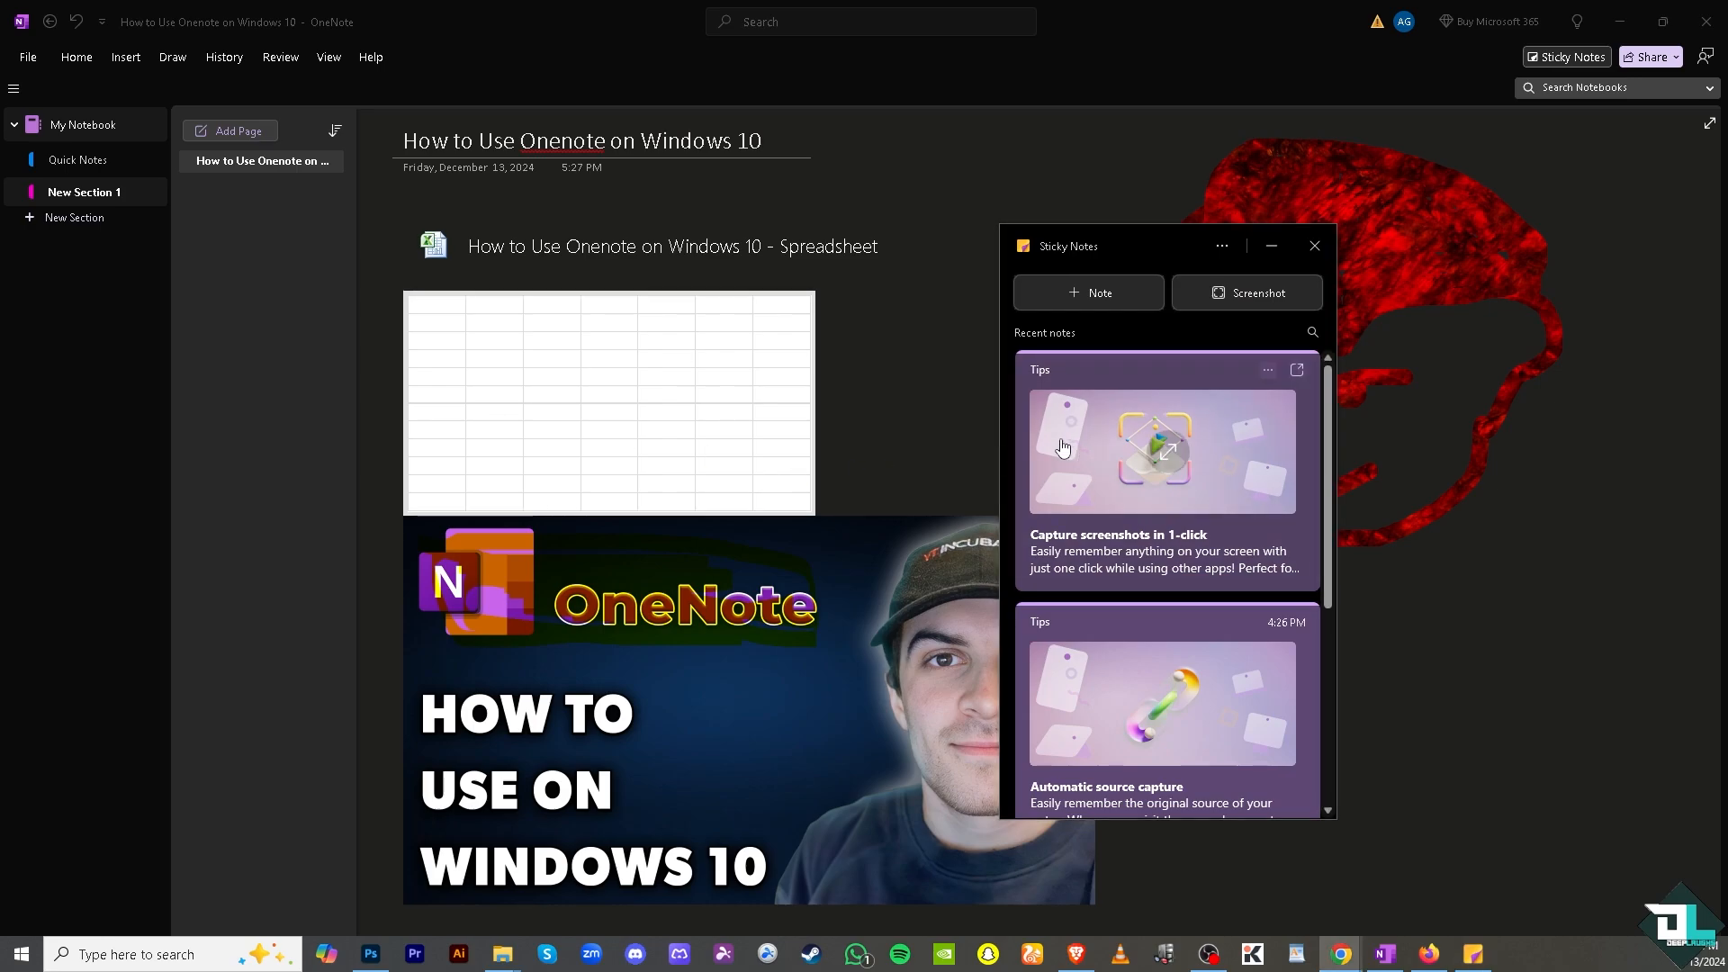
left_click(1116, 295)
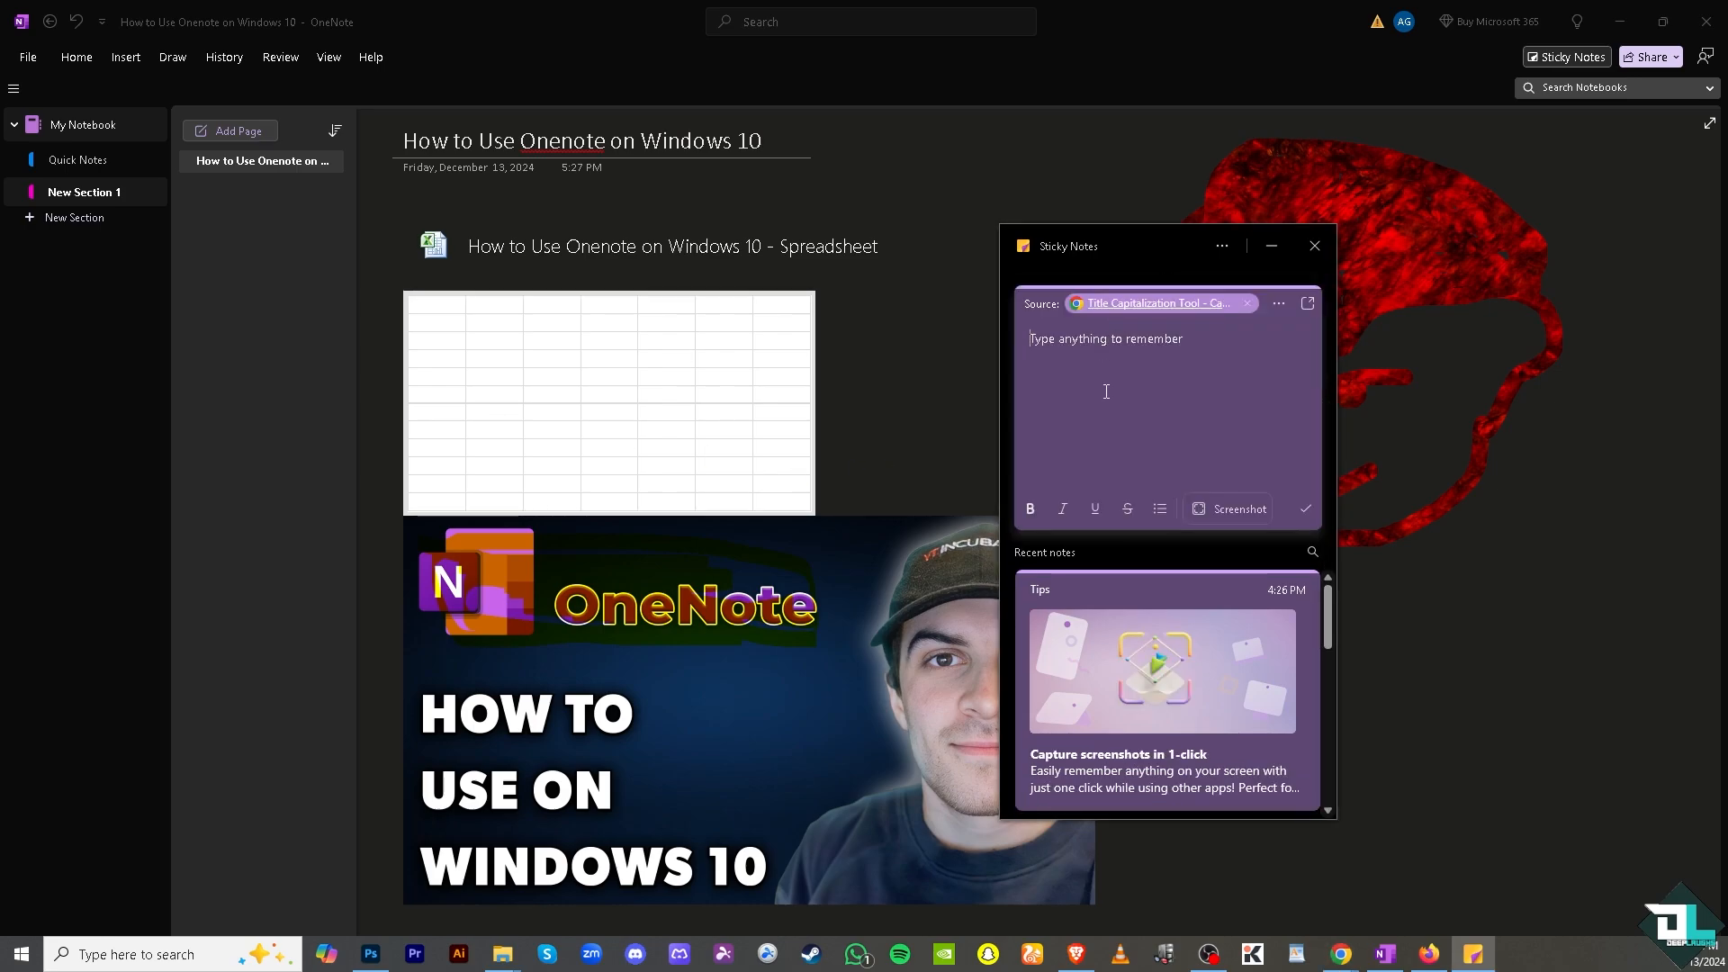
type("How to Use Onenote on Windows 10")
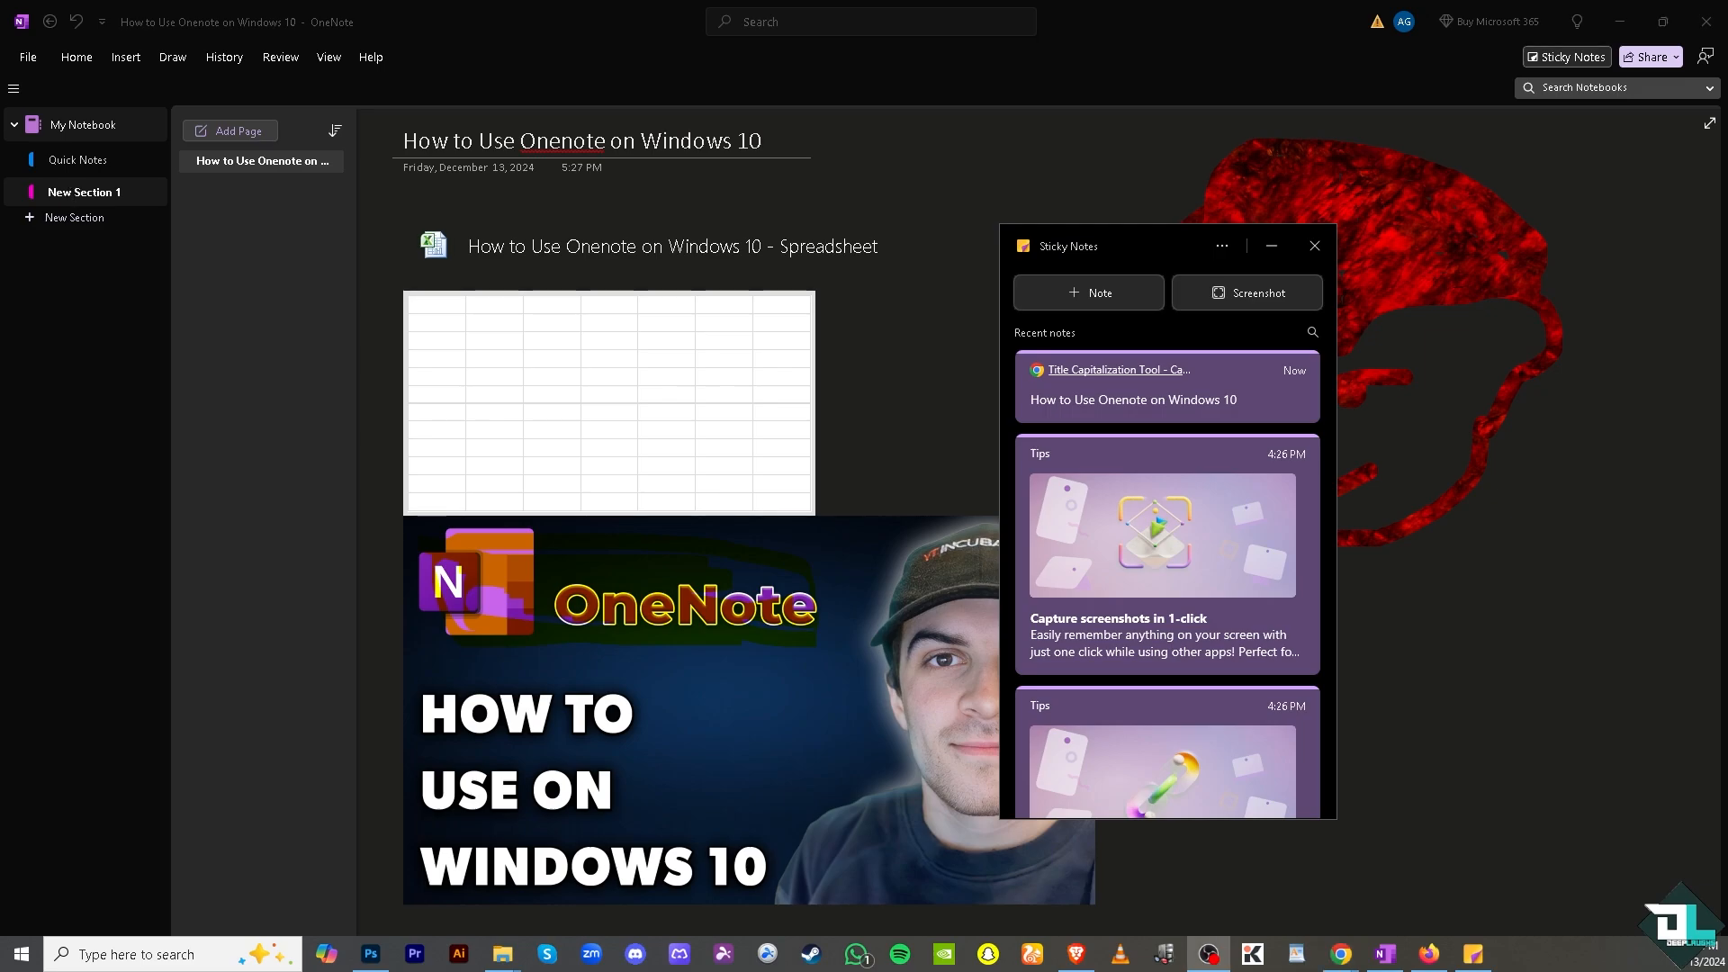
Step: Open the Translator for translating selected text
left_click(285, 58)
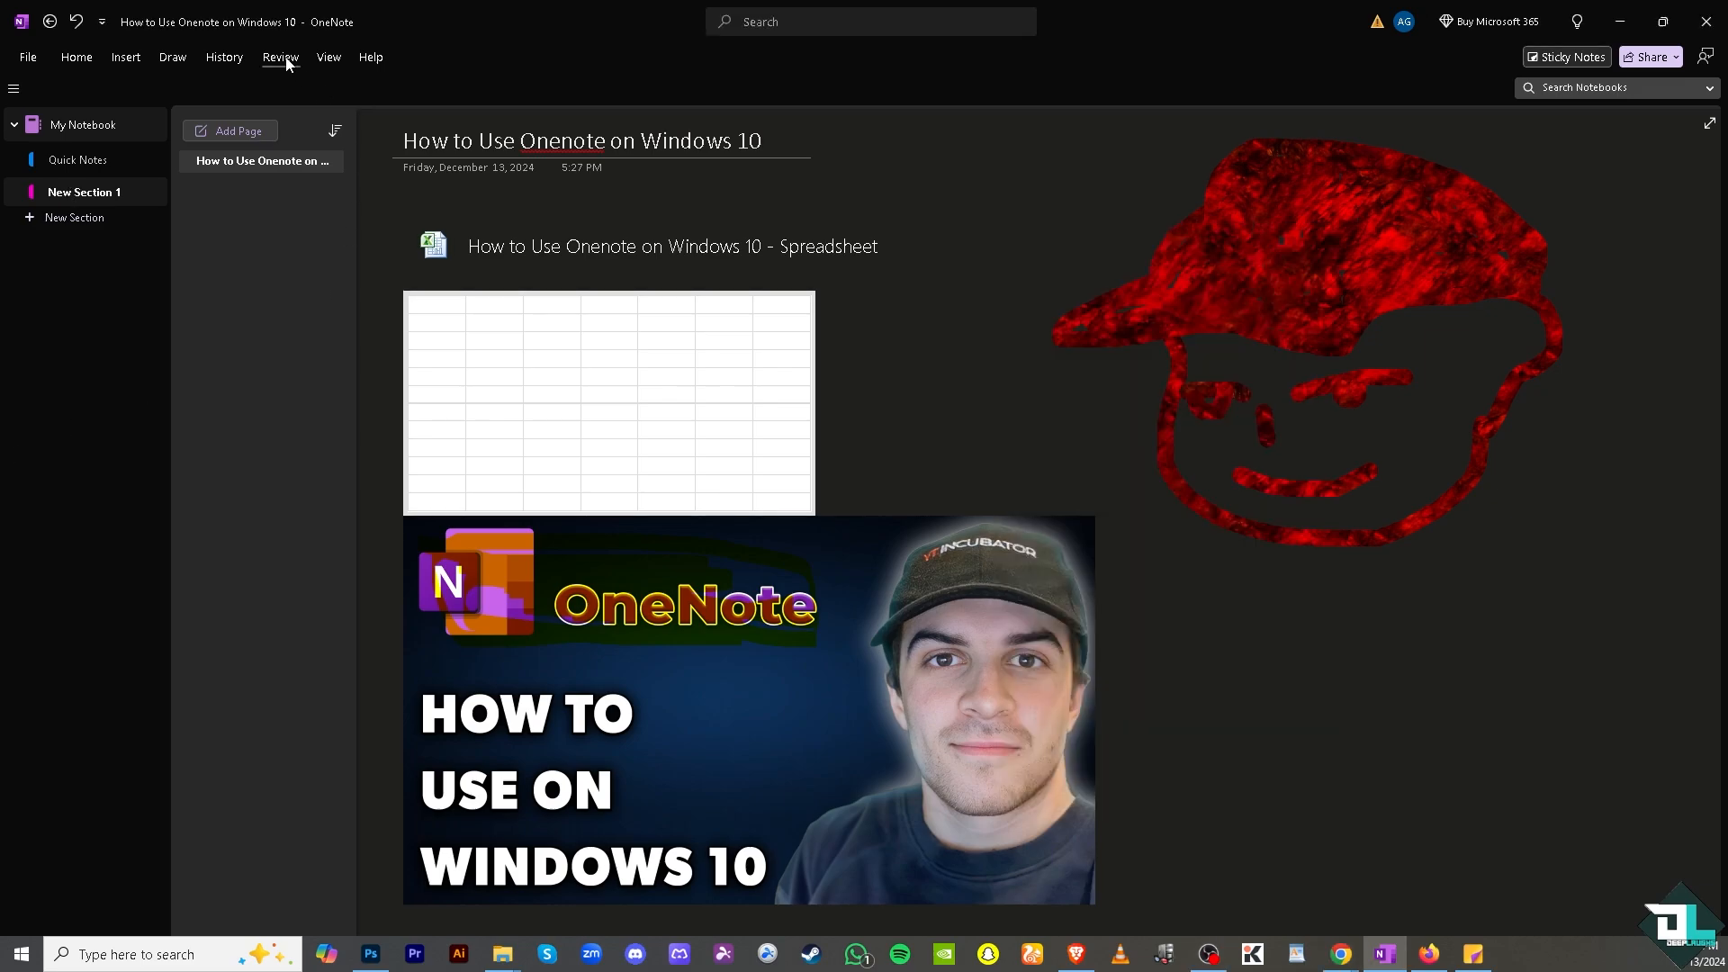
left_click(281, 57)
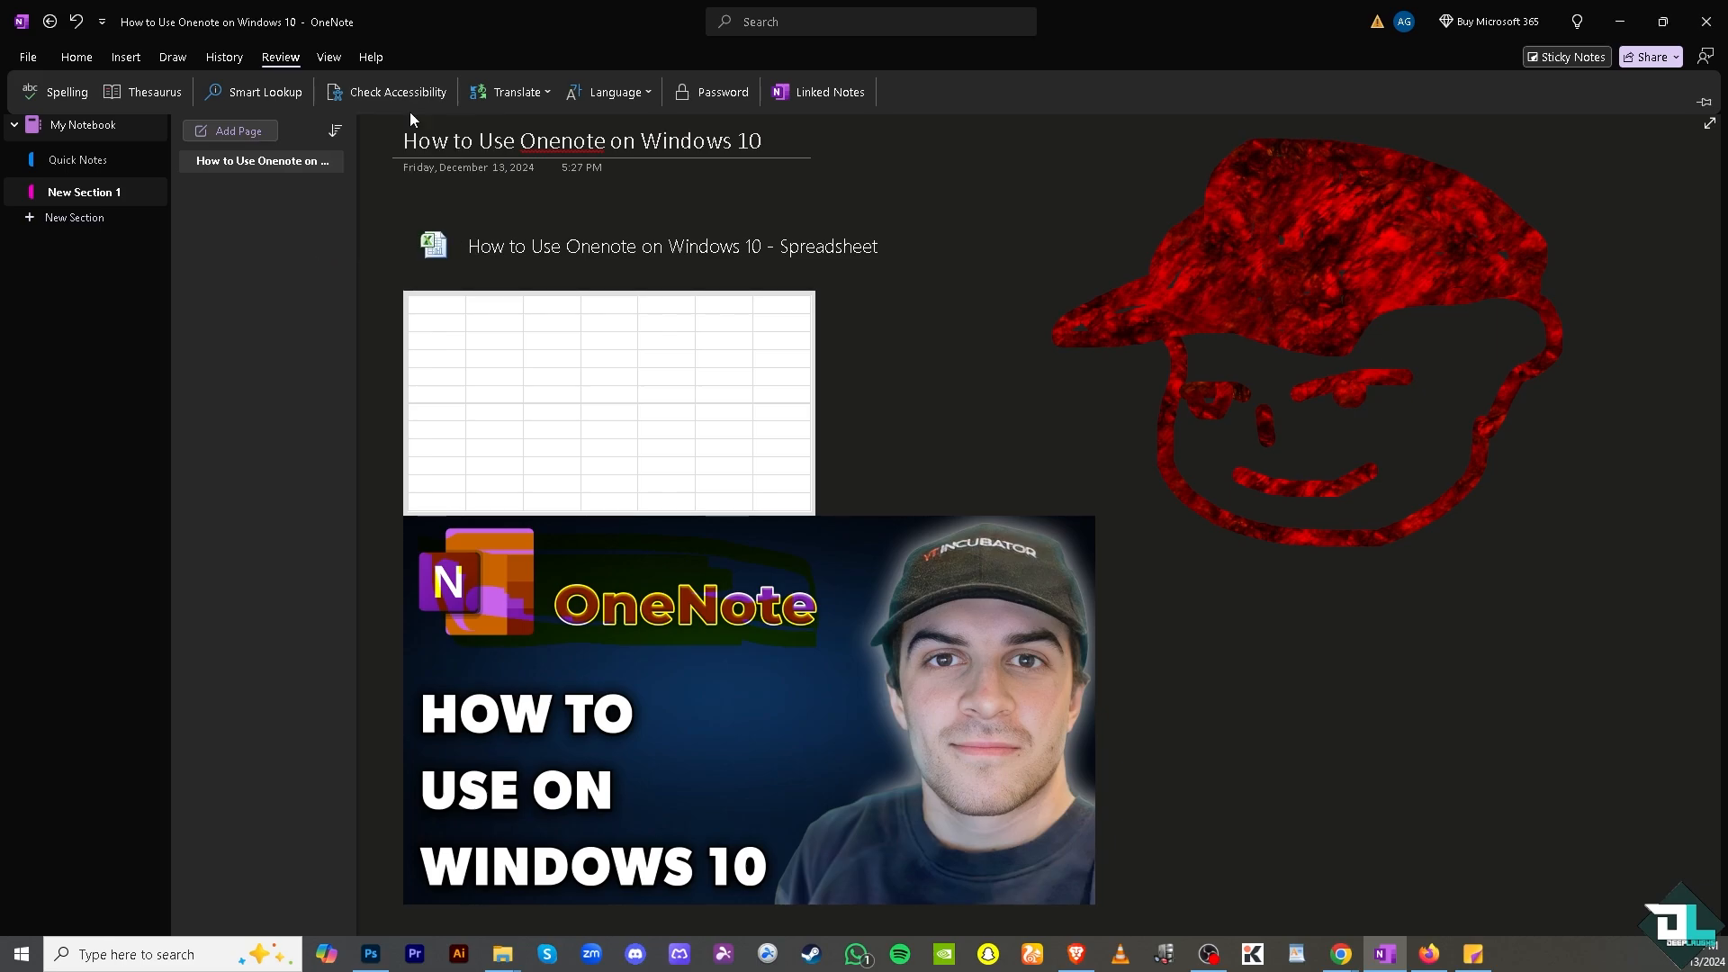
left_click(543, 91)
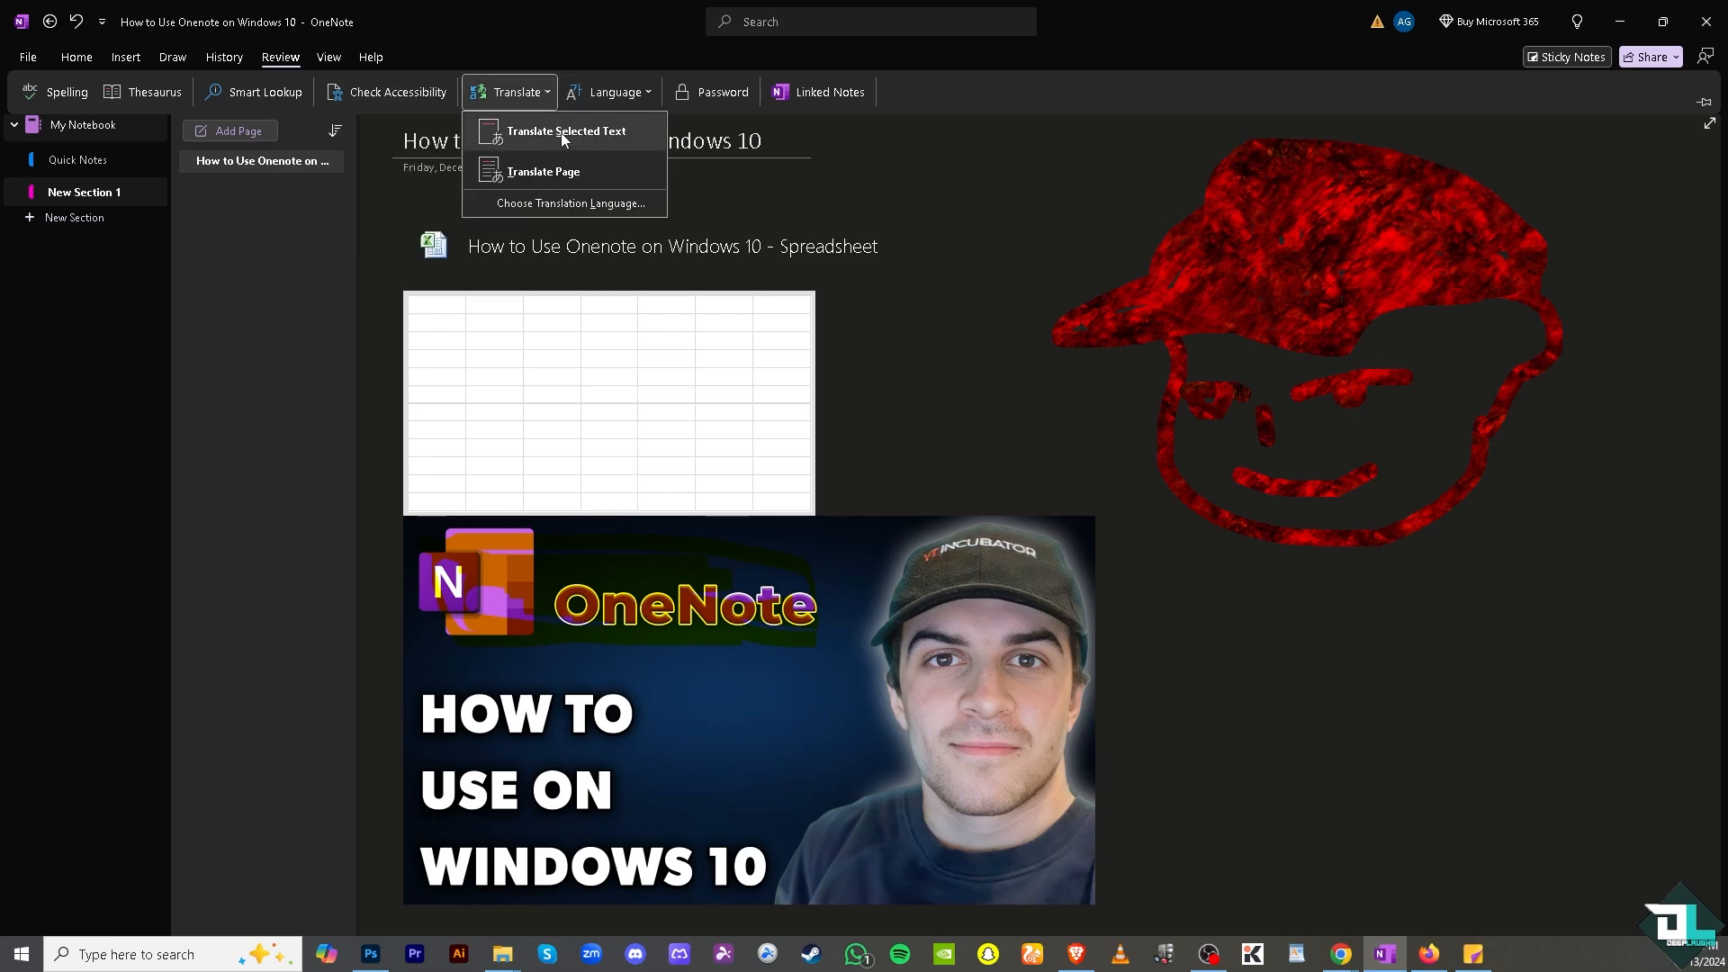
left_click(559, 132)
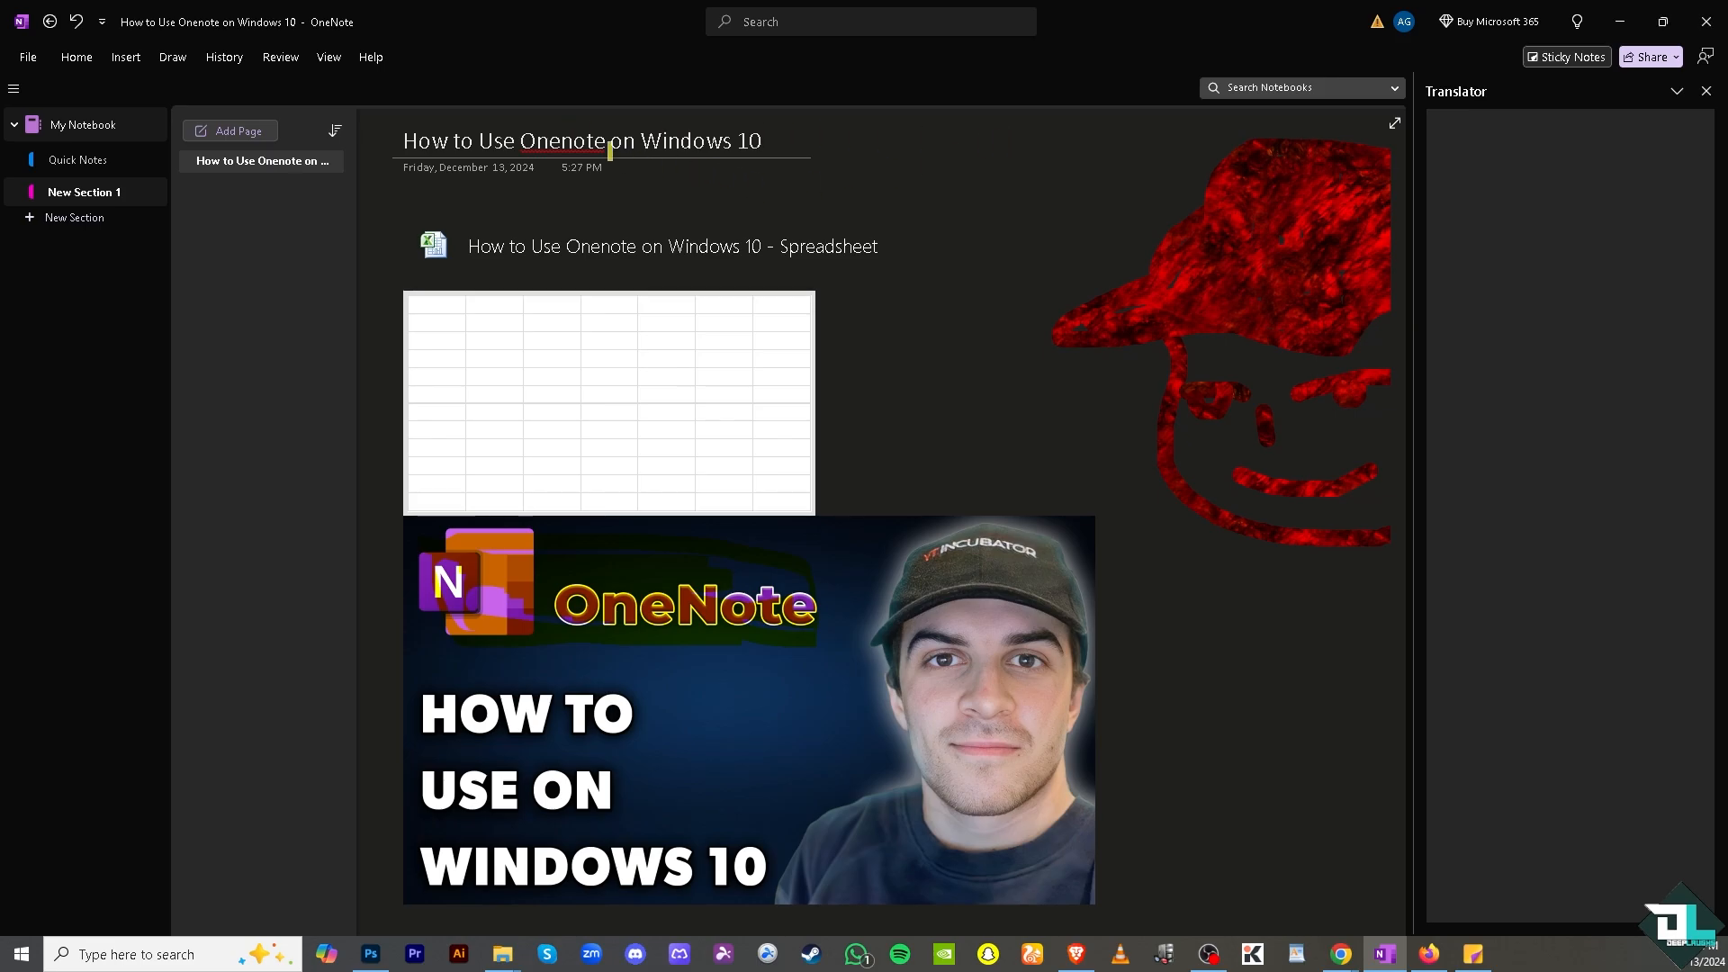
Step: Select the full page title text for translation, switching from the highlighter to the normal selection tool
left_click_drag(407, 142, 780, 142)
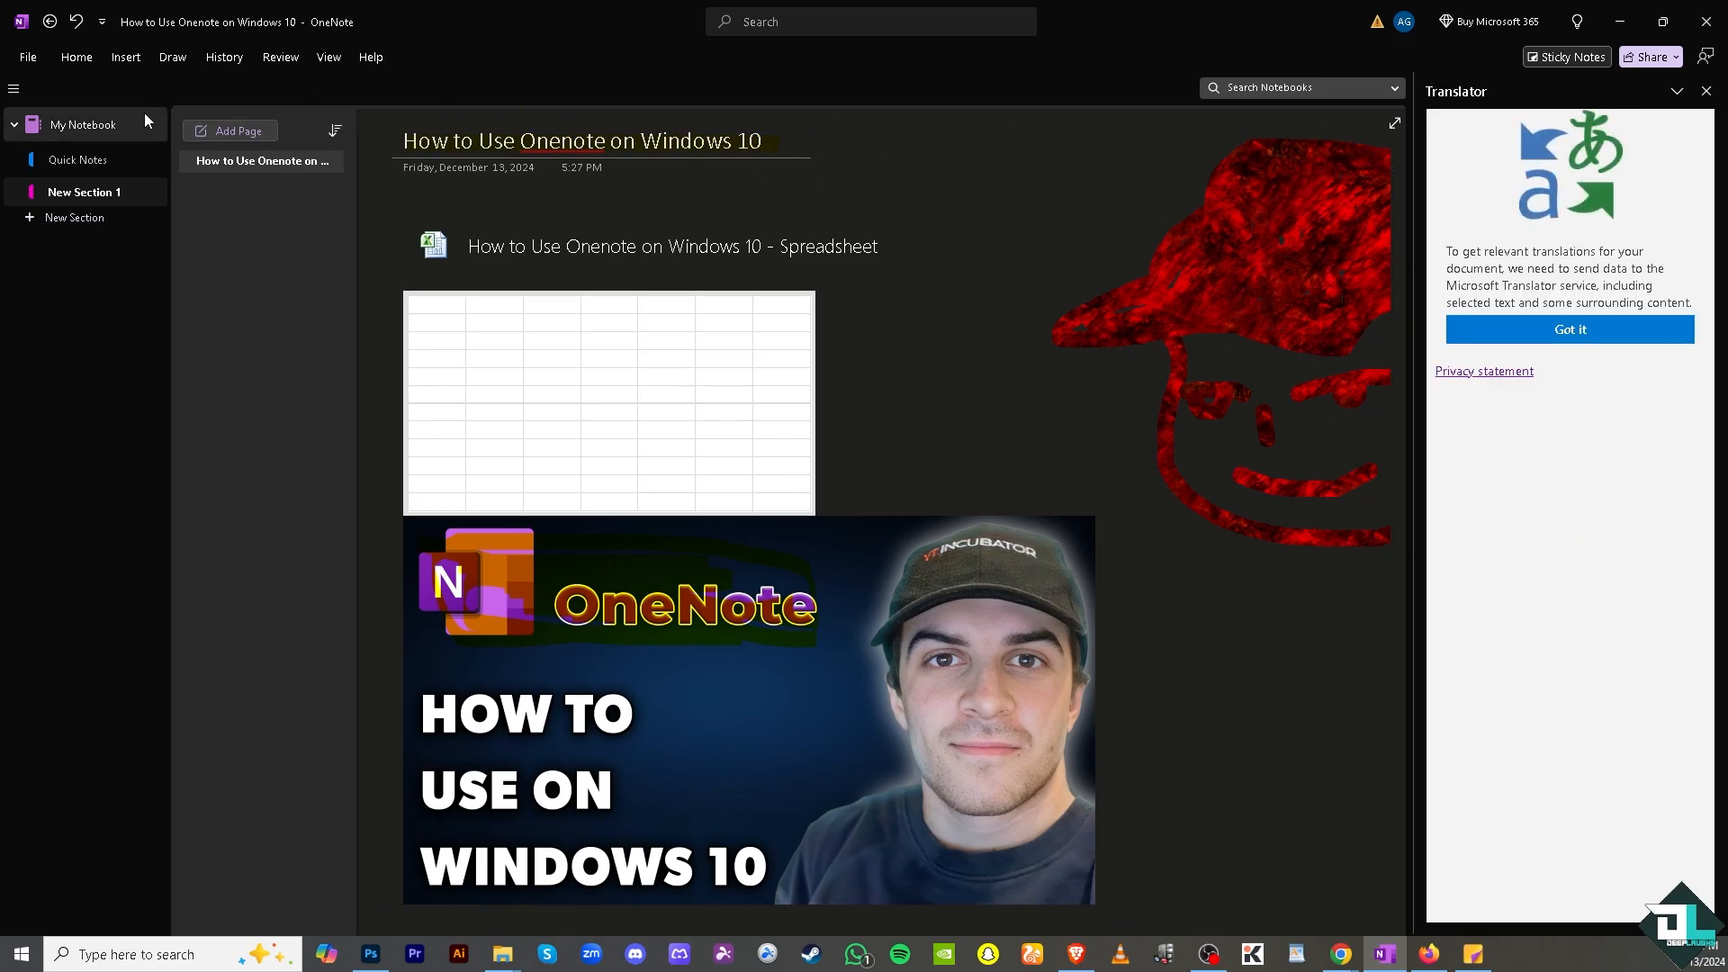
left_click(172, 57)
left_click(101, 93)
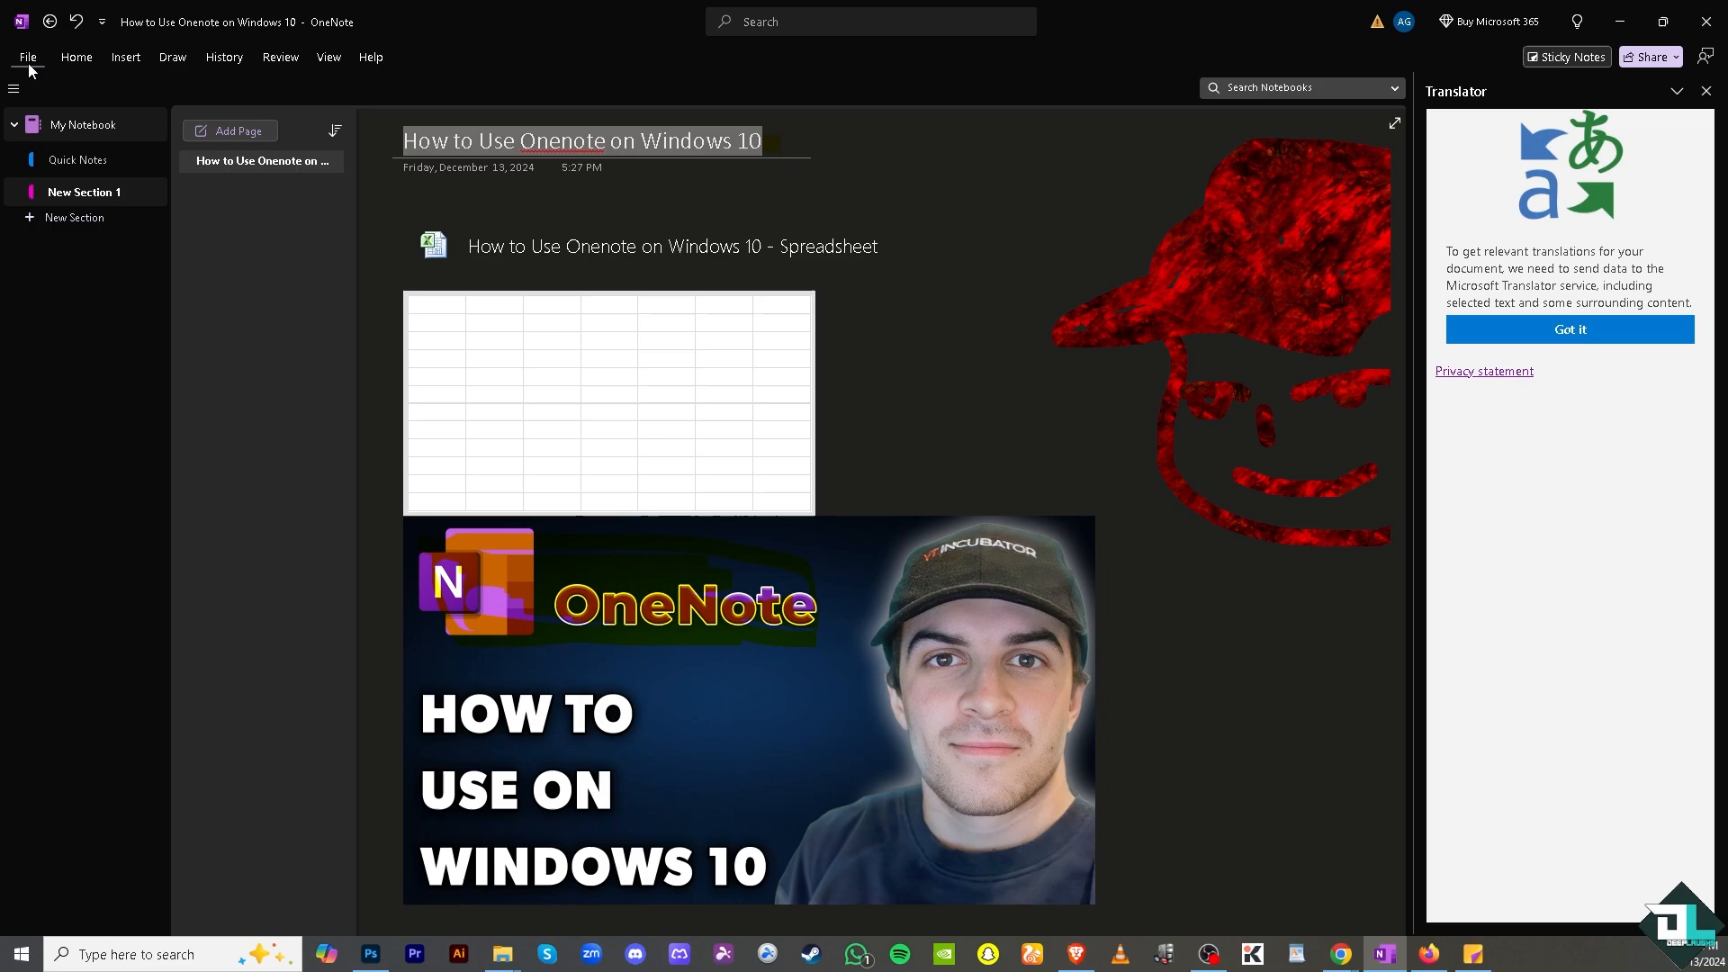
Step: Open the sharing options for the entire notebook and close them without sharing
left_click(1654, 59)
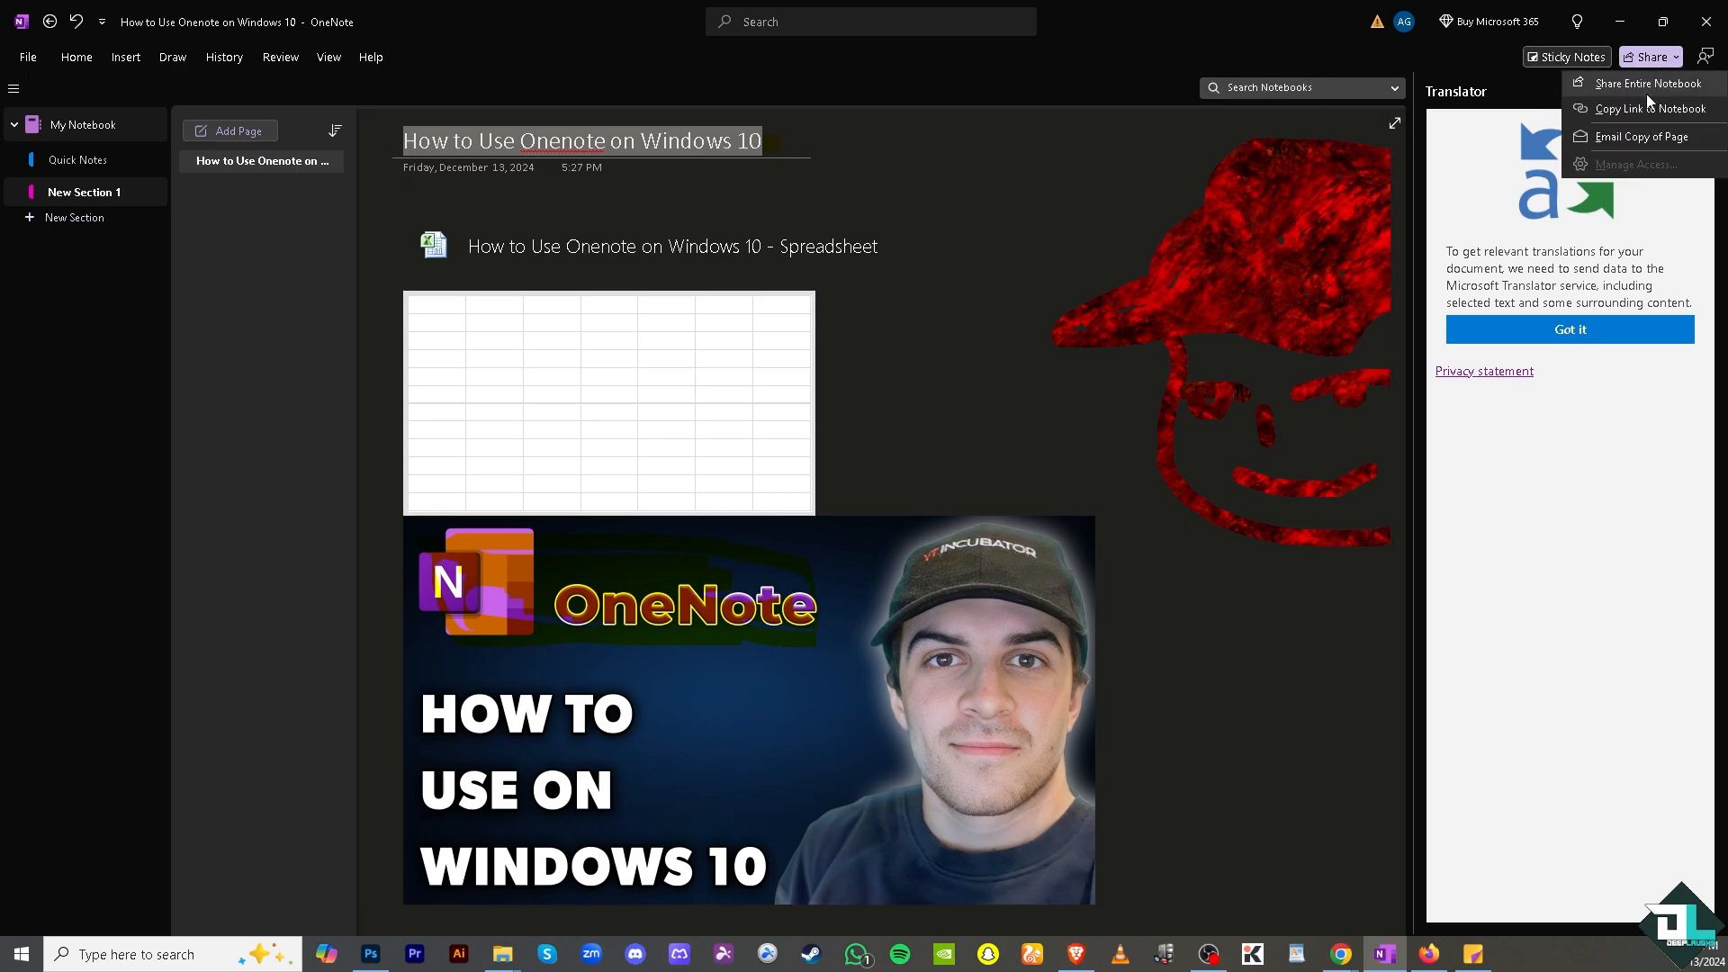
left_click(1650, 84)
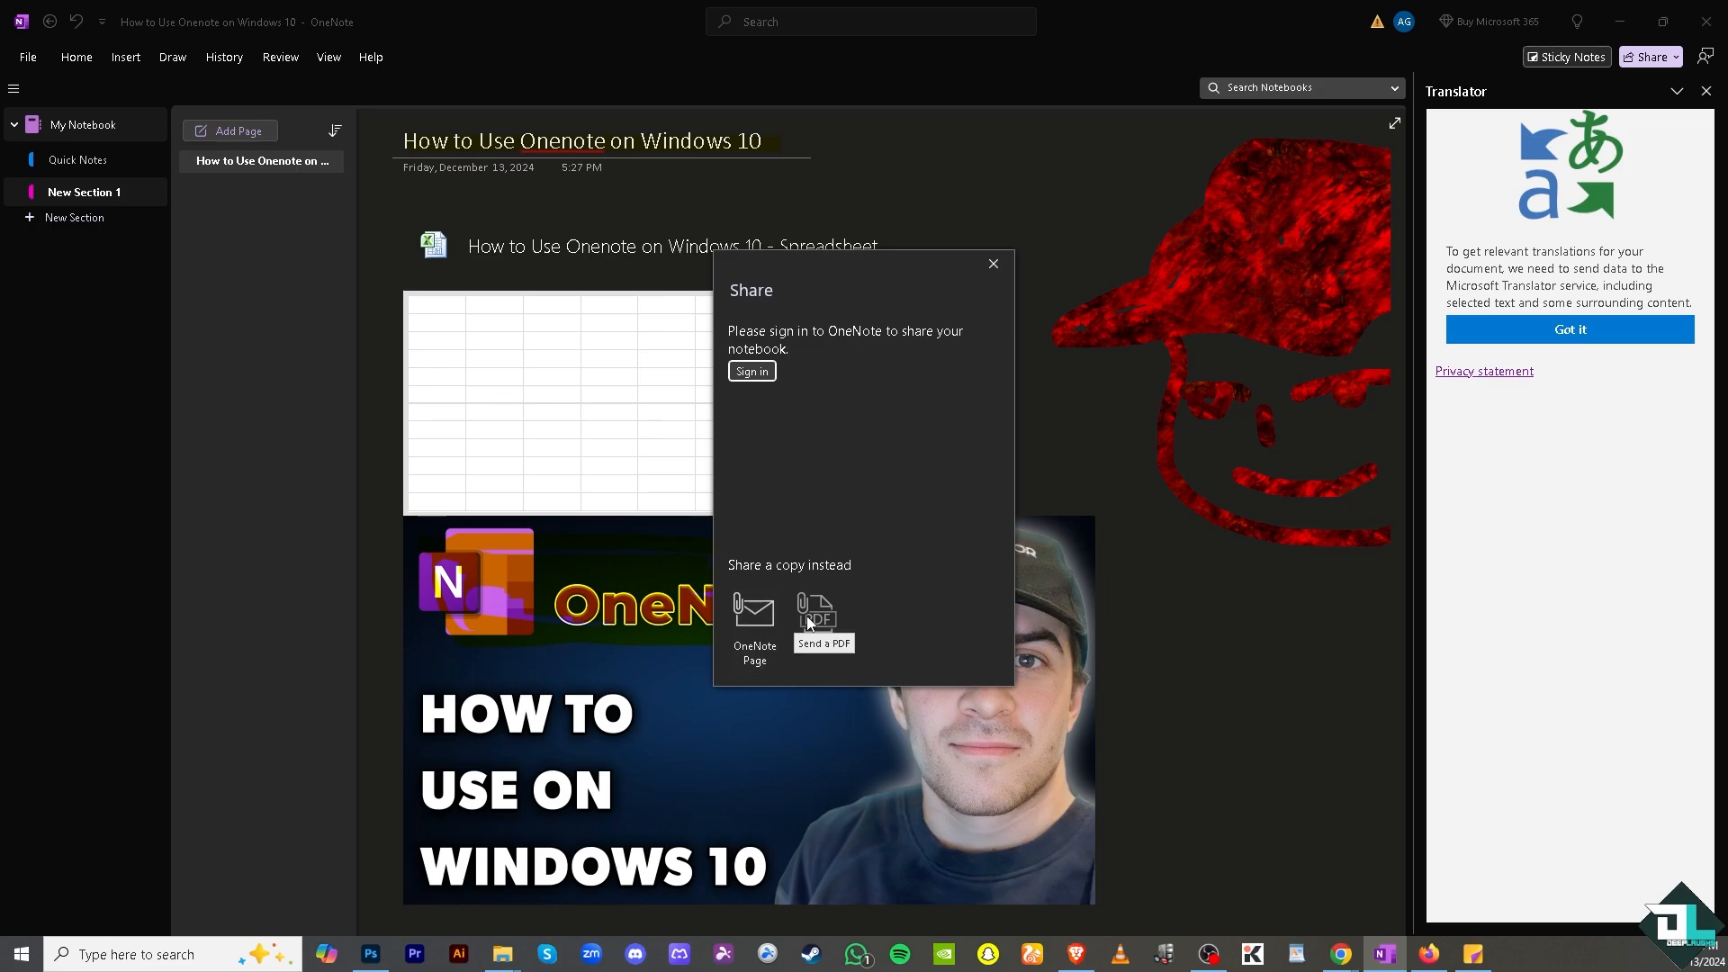
left_click(993, 263)
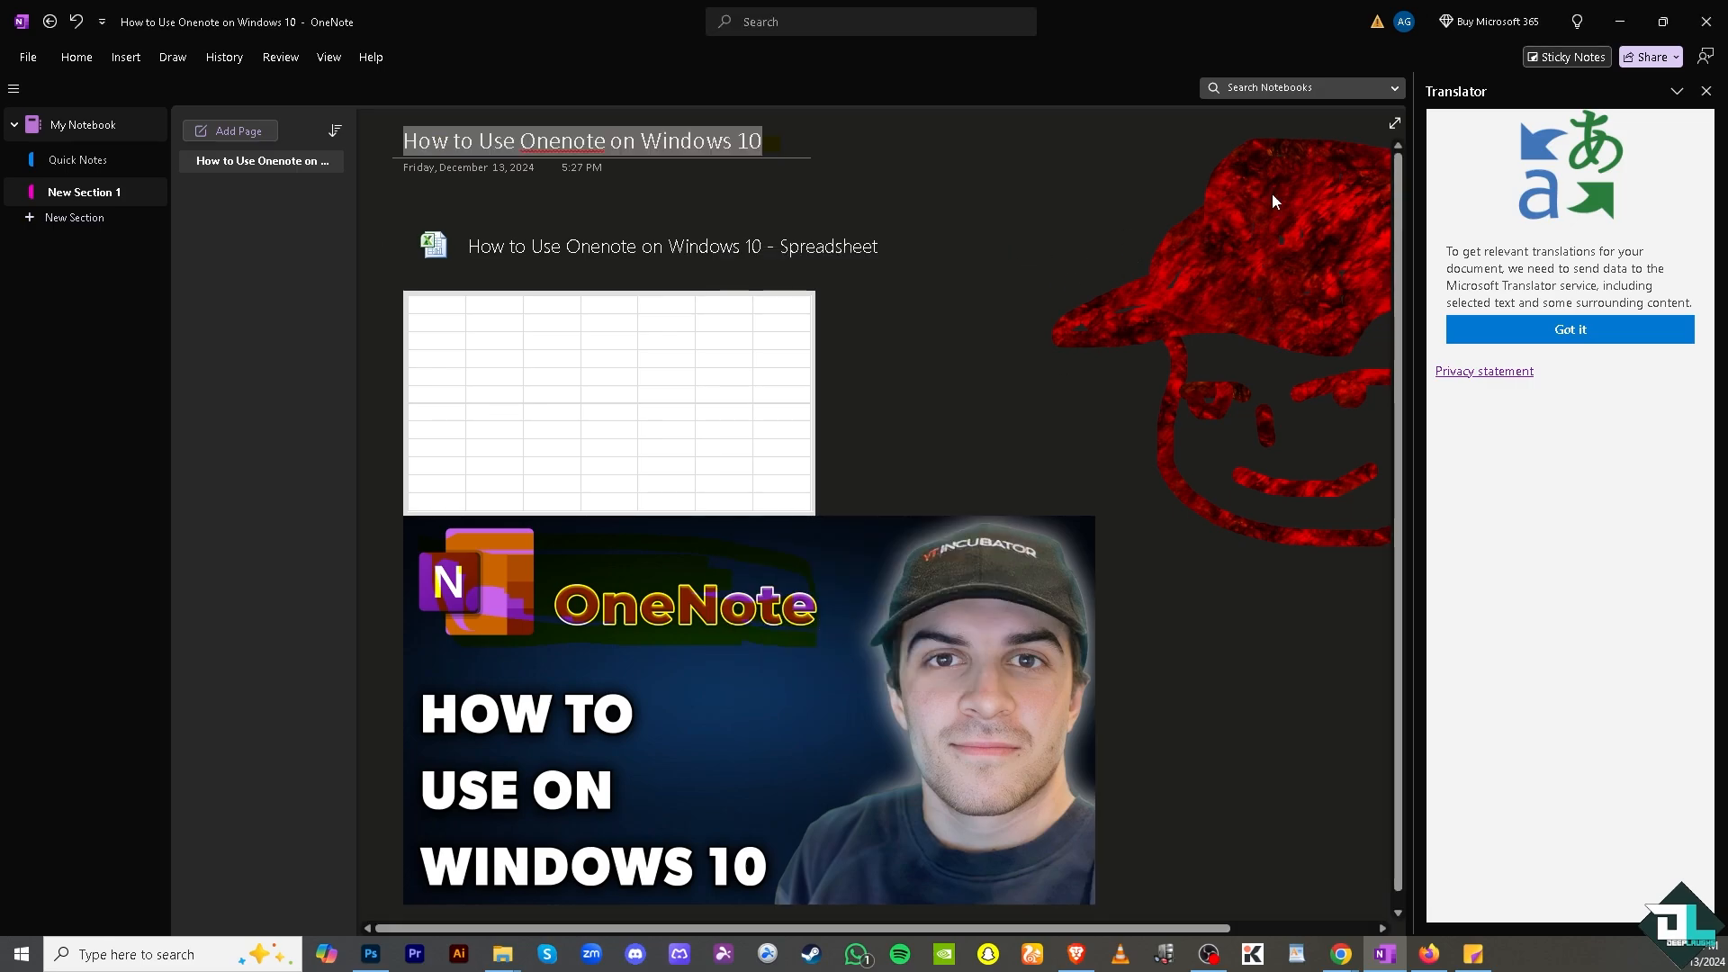
Step: Try to email a copy of the page from the sharing options
left_click(1670, 54)
left_click(1644, 140)
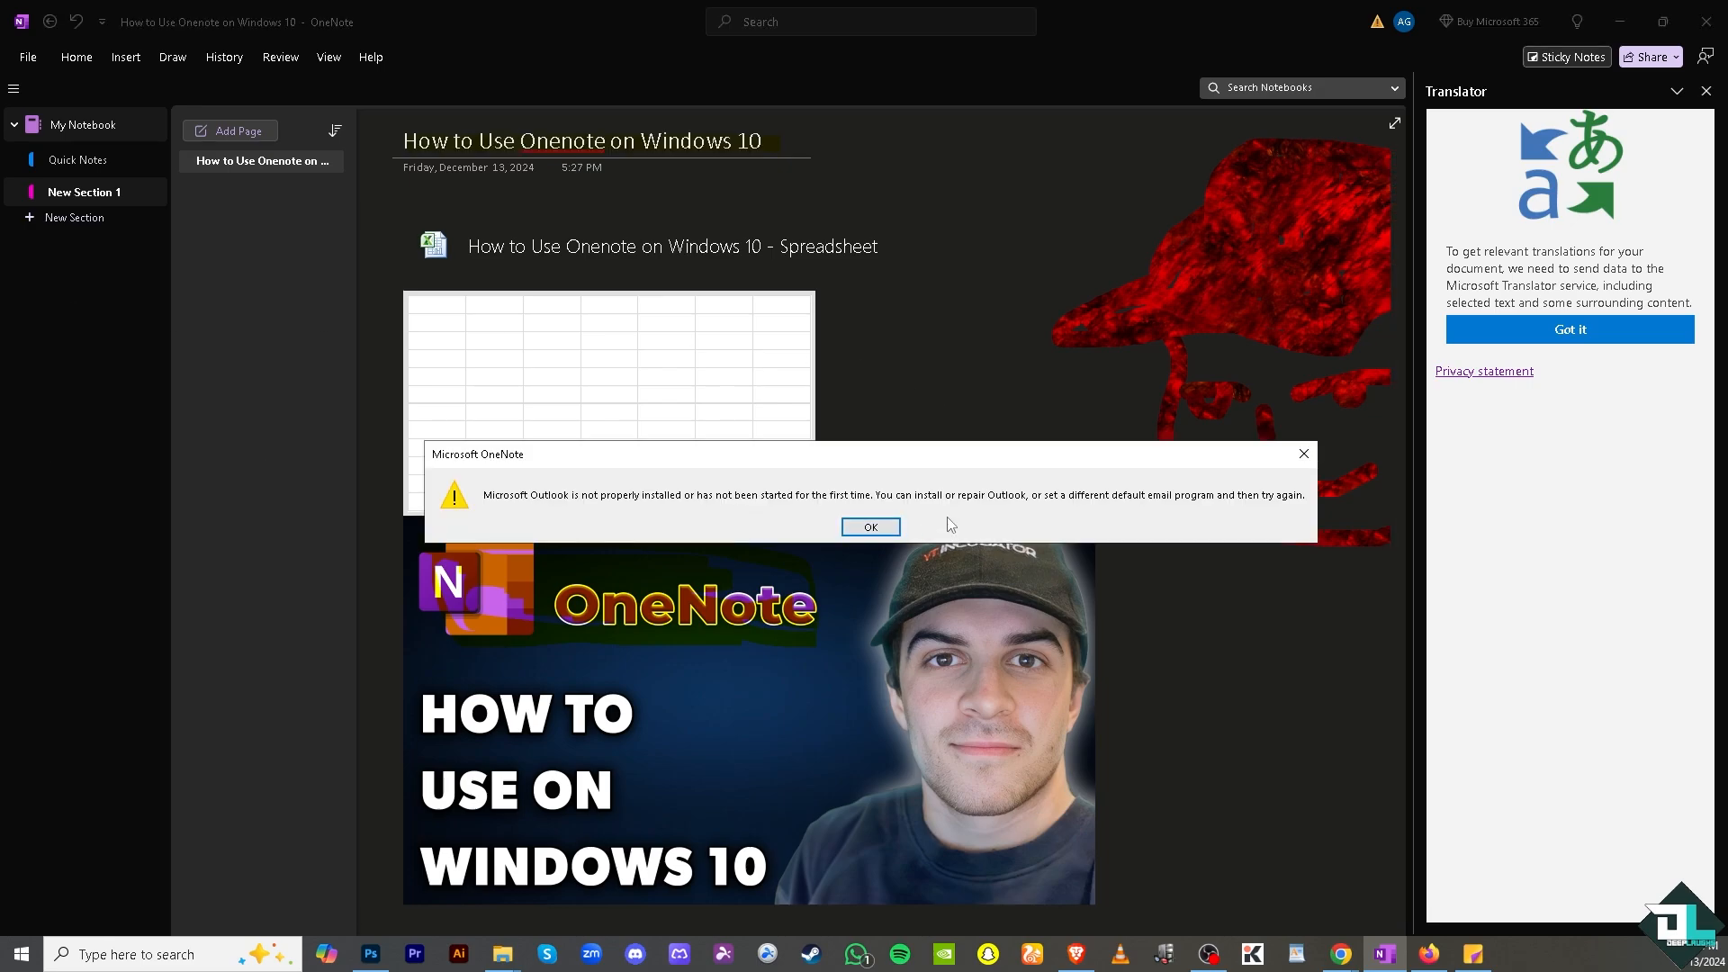
left_click(881, 528)
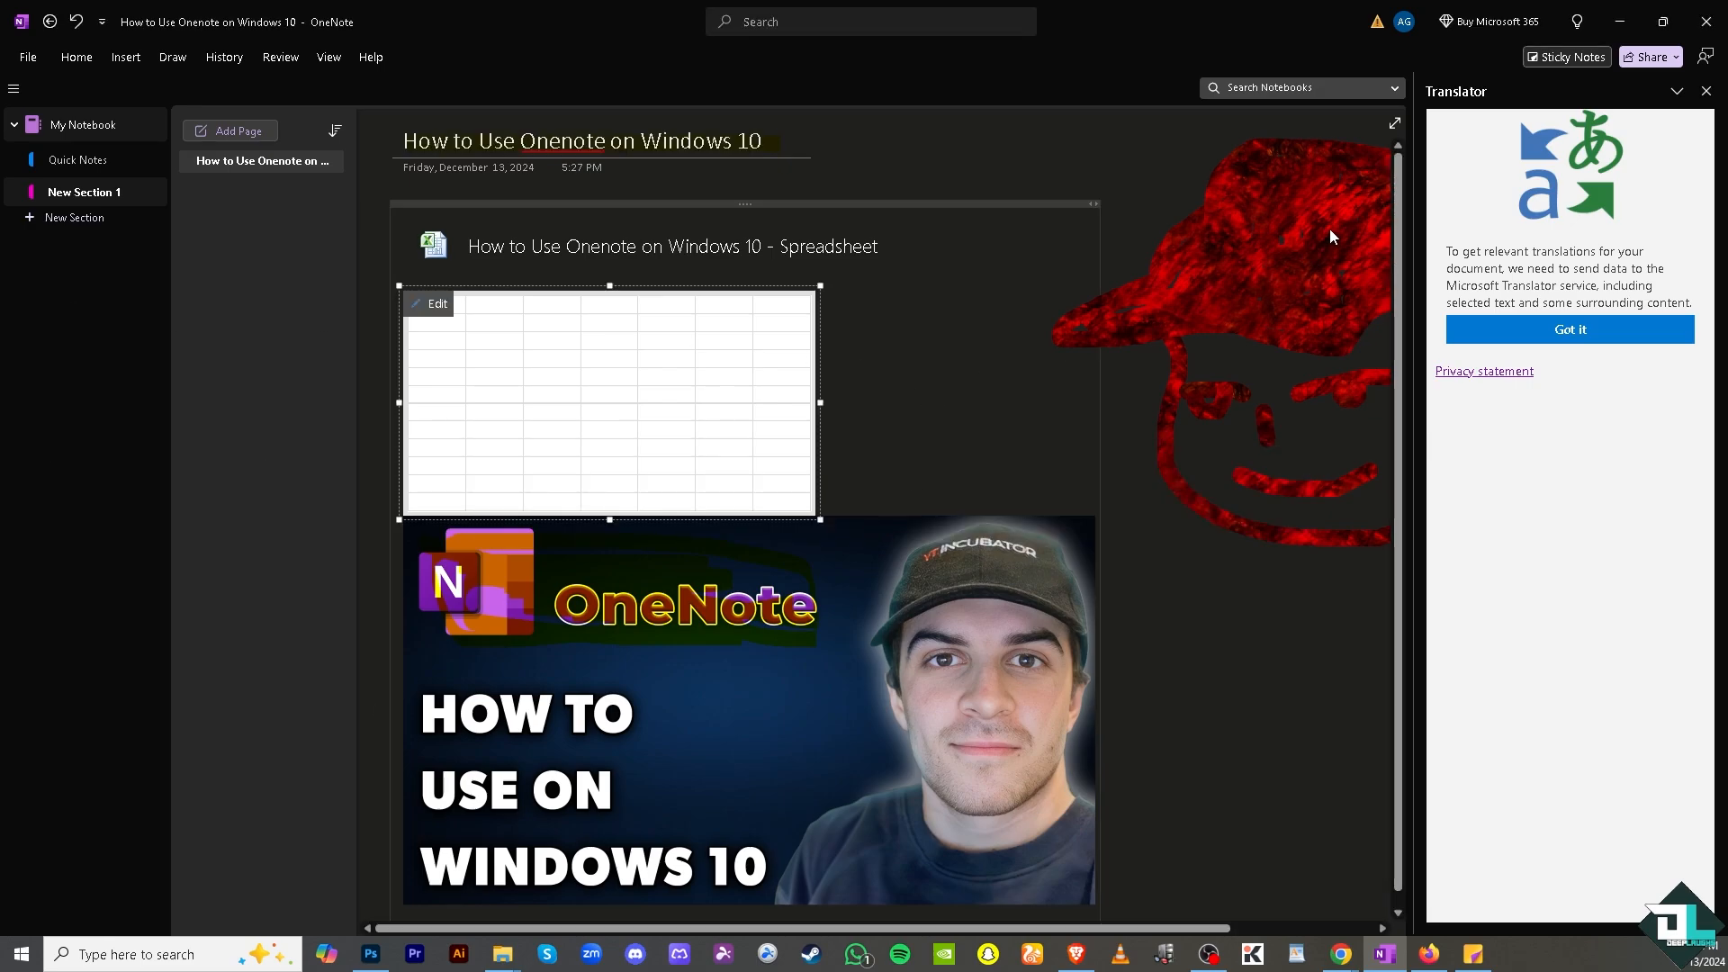
Step: Open Sticky Notes to view the recent notes, close it and return to the notebook page
left_click(1566, 57)
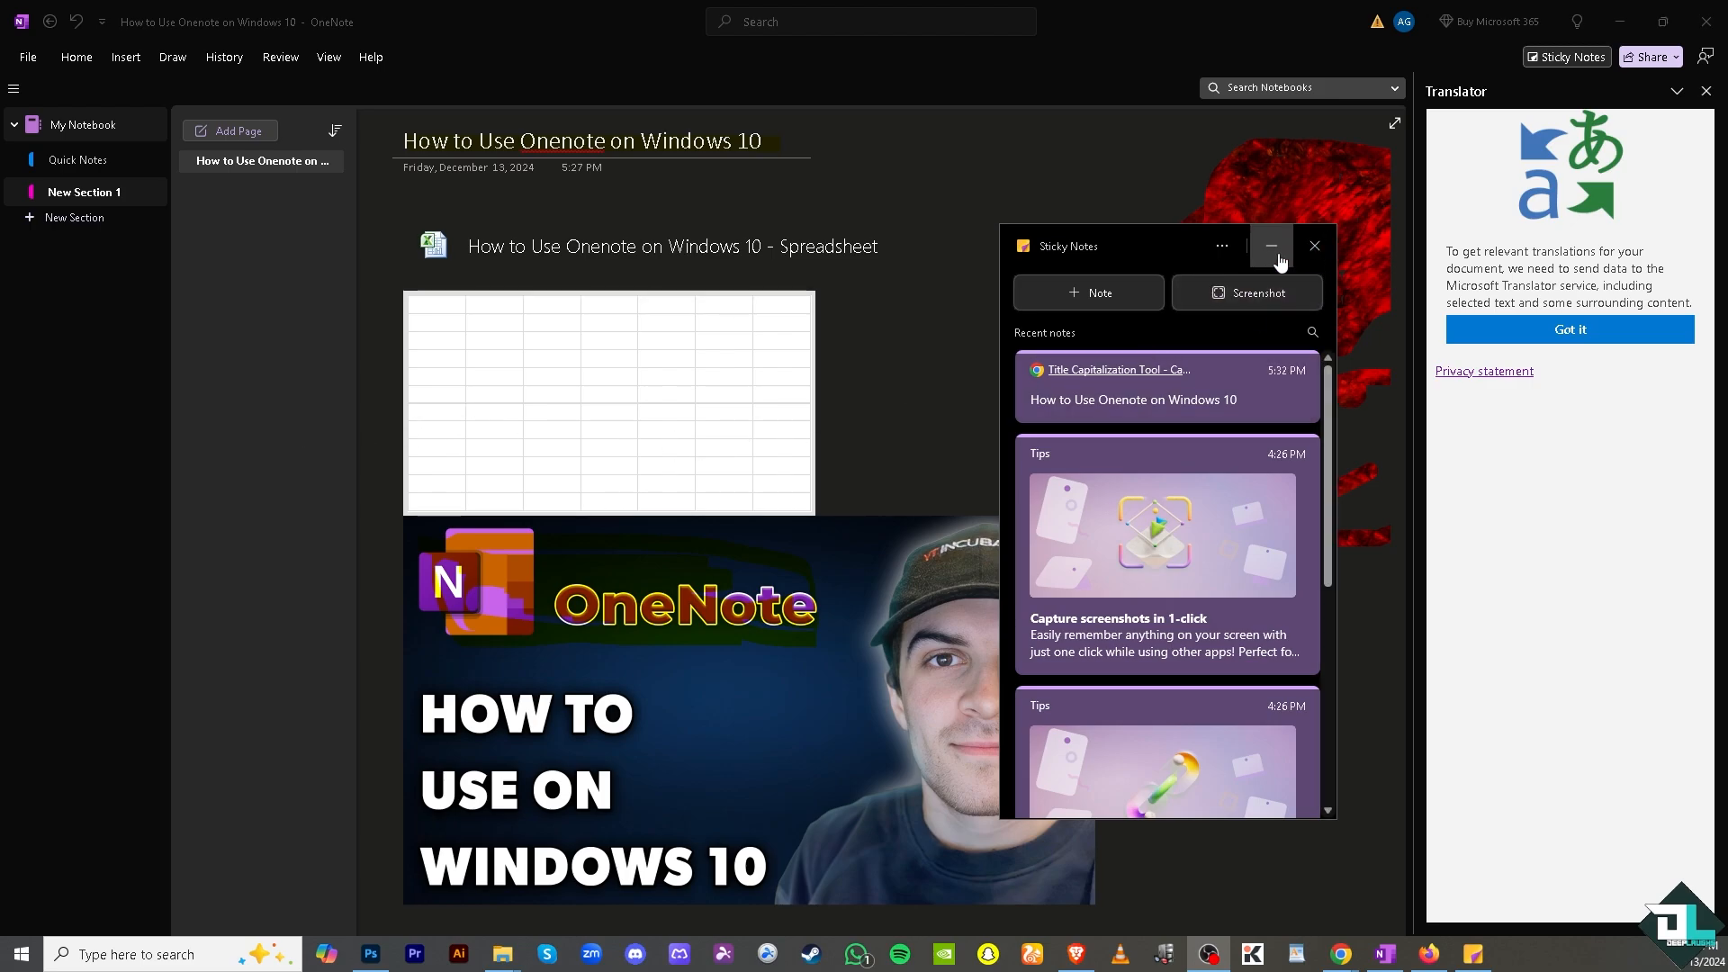
left_click(1314, 245)
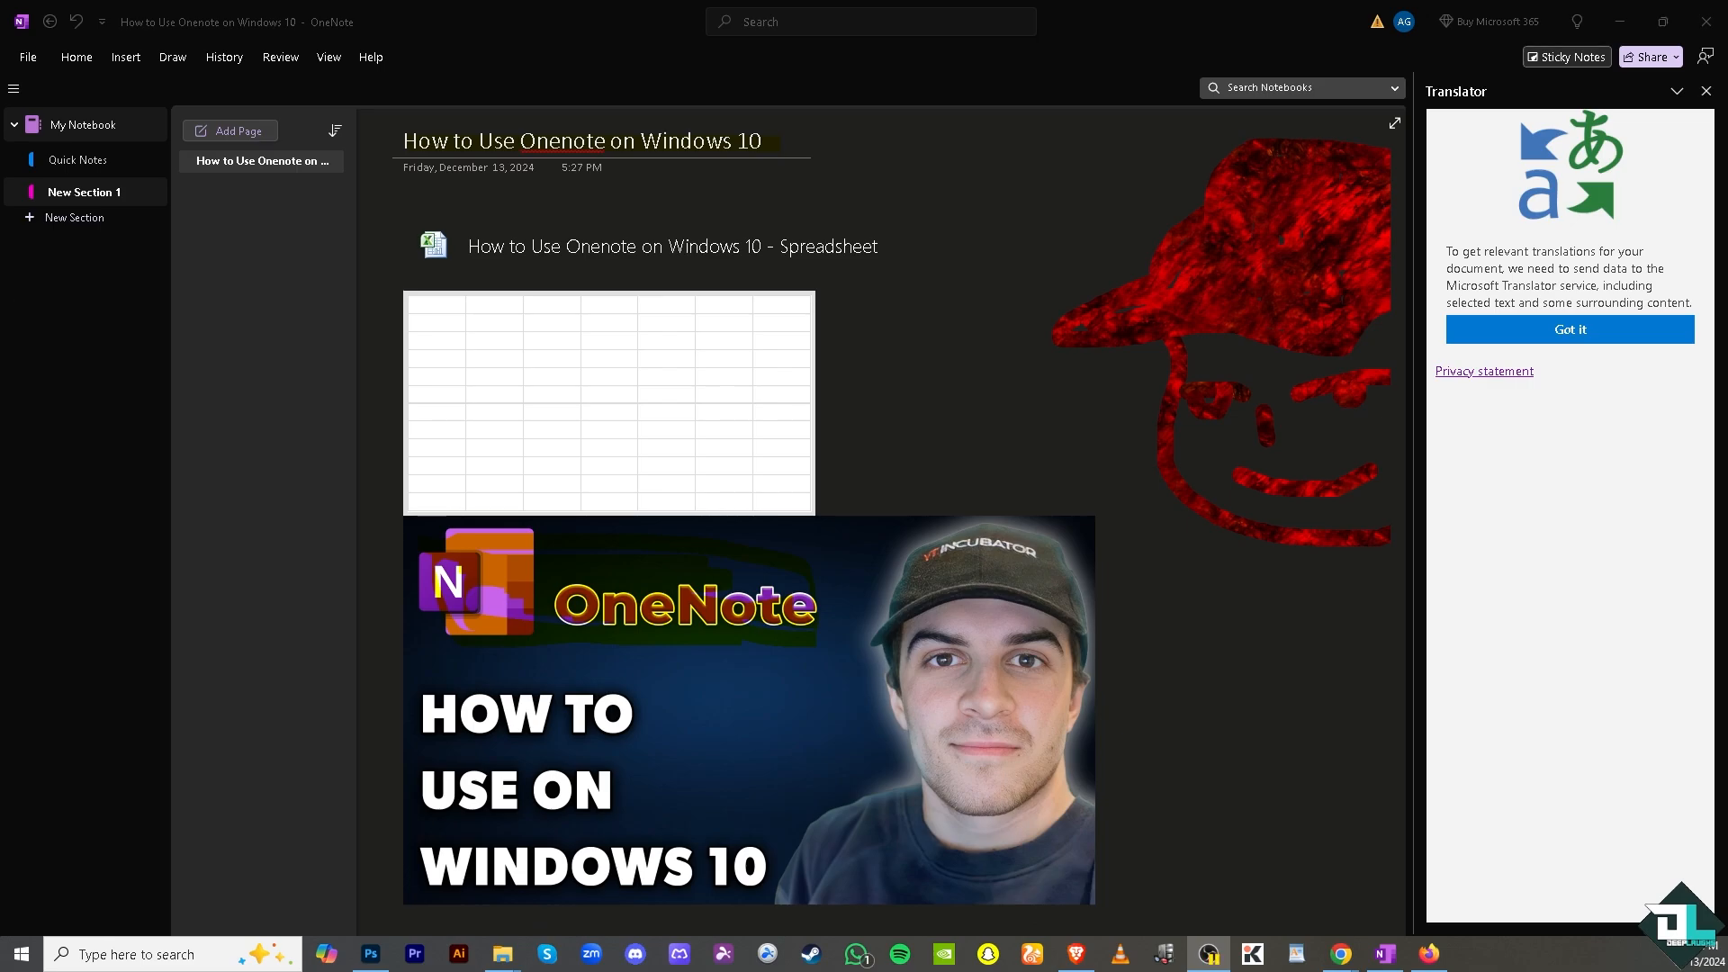
left_click(222, 61)
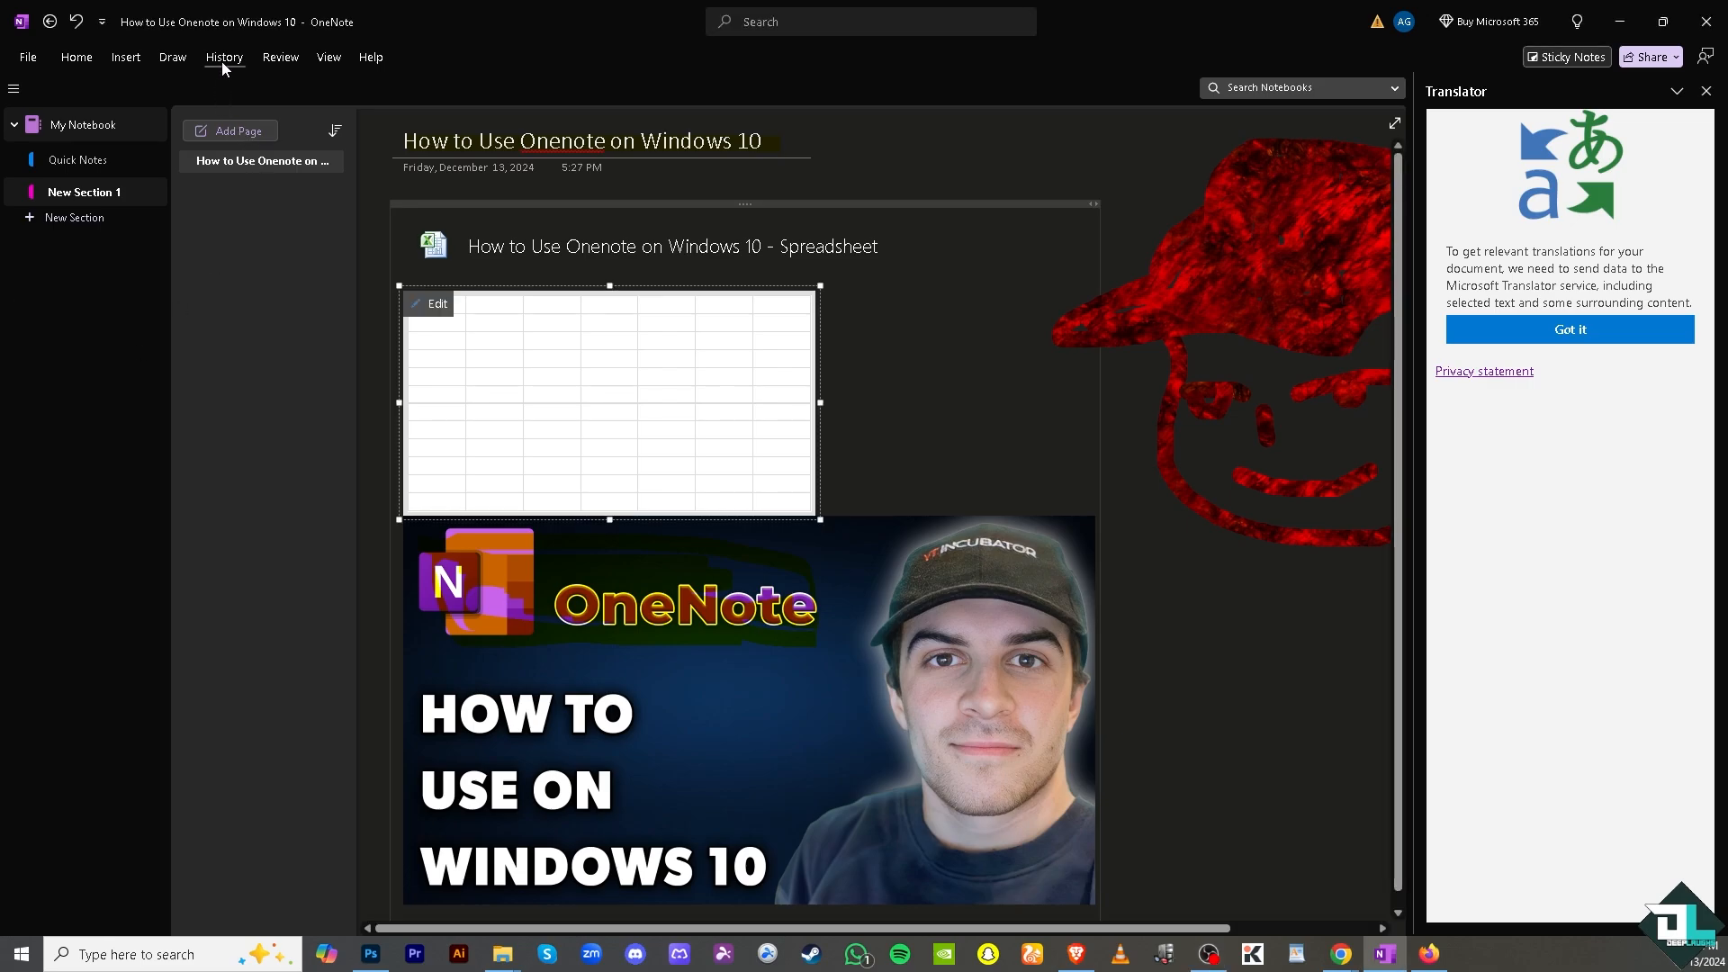
Step: Examine the notebook's history options, including the Recent Edits time ranges and the Notebook Recycle Bin commands
left_click(223, 62)
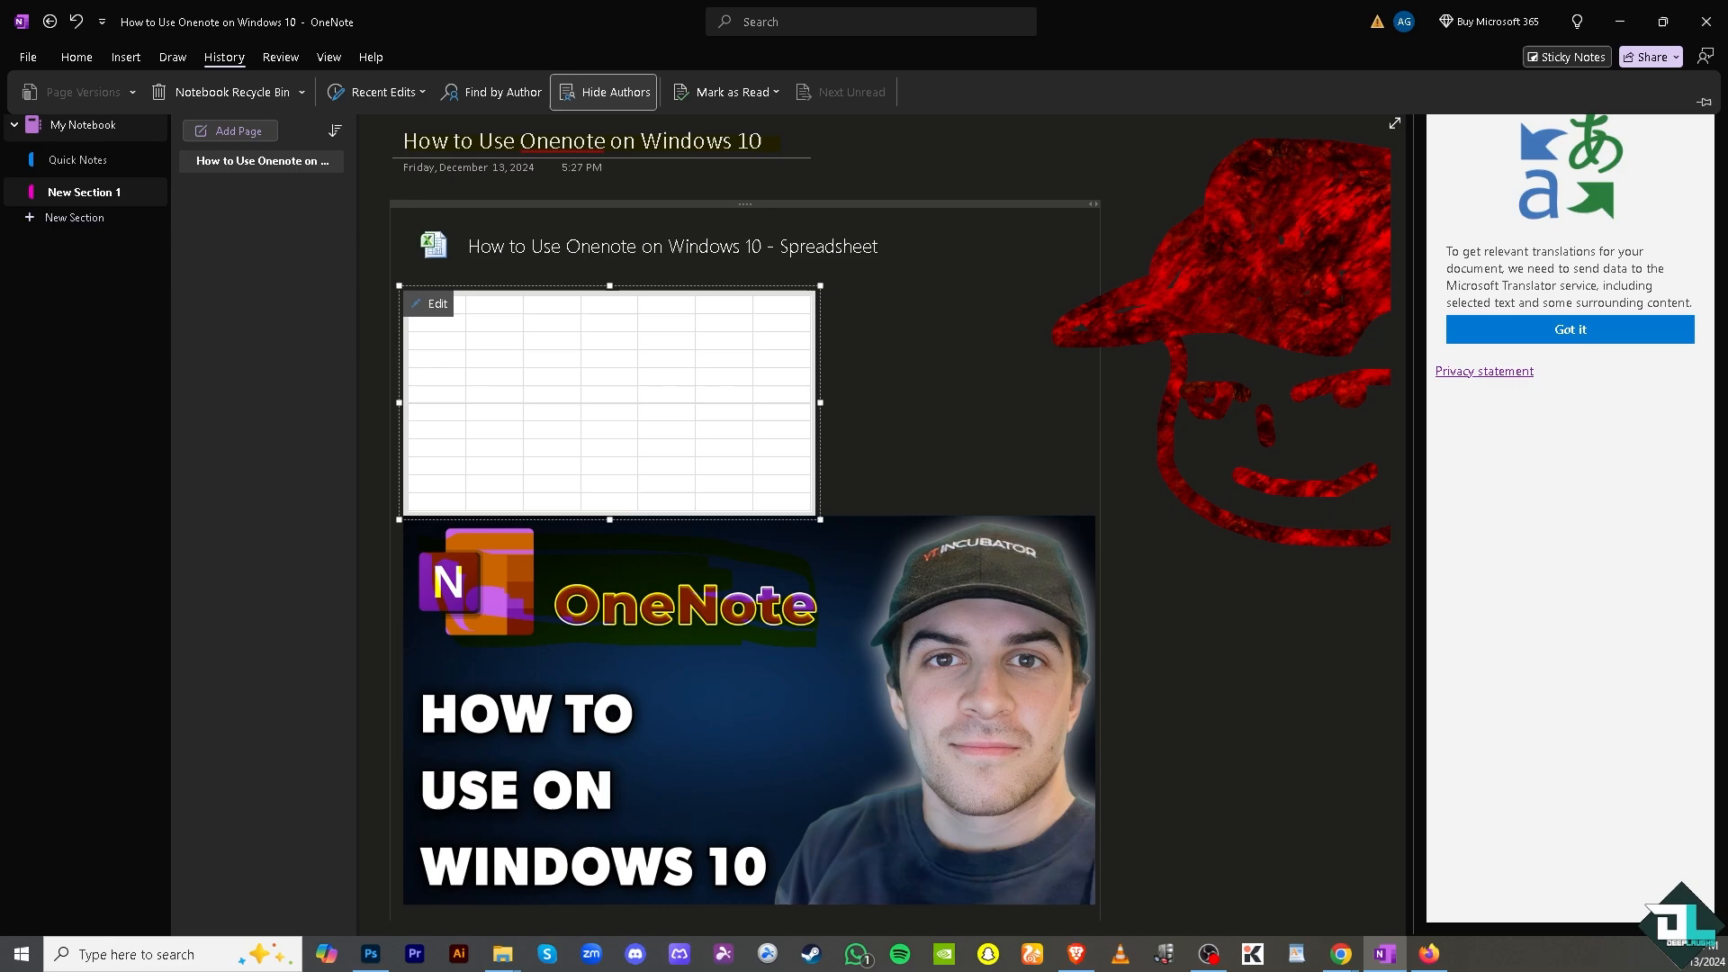
key("alt+Tab")
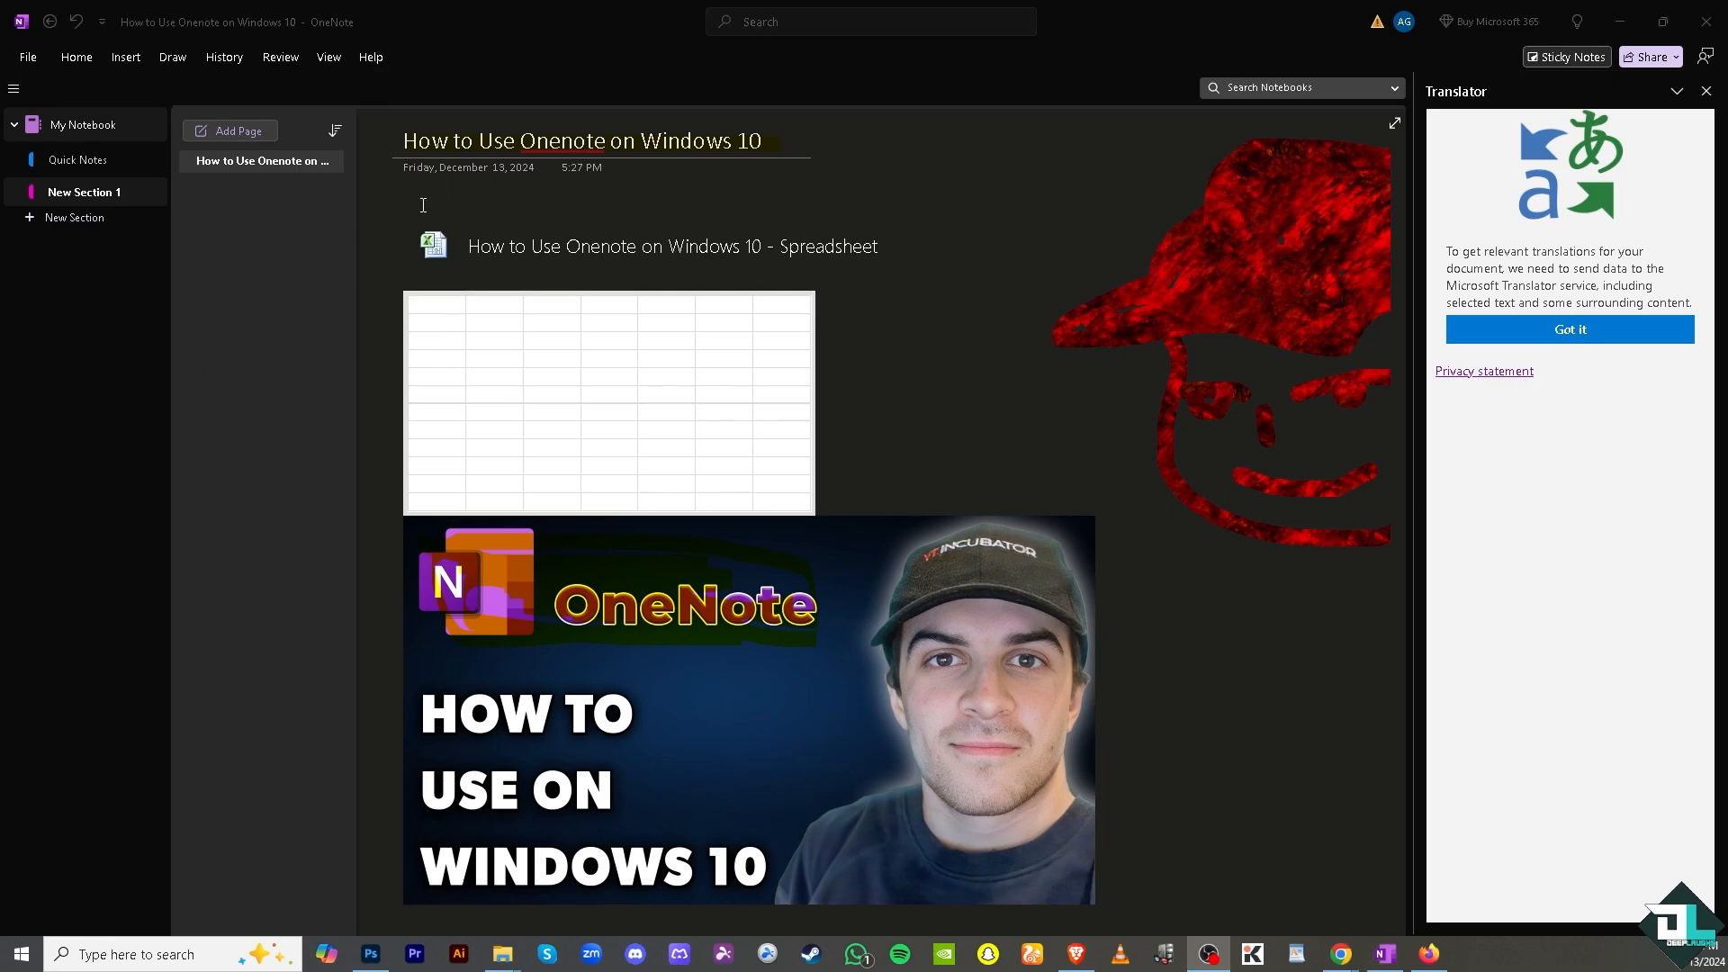
left_click(286, 74)
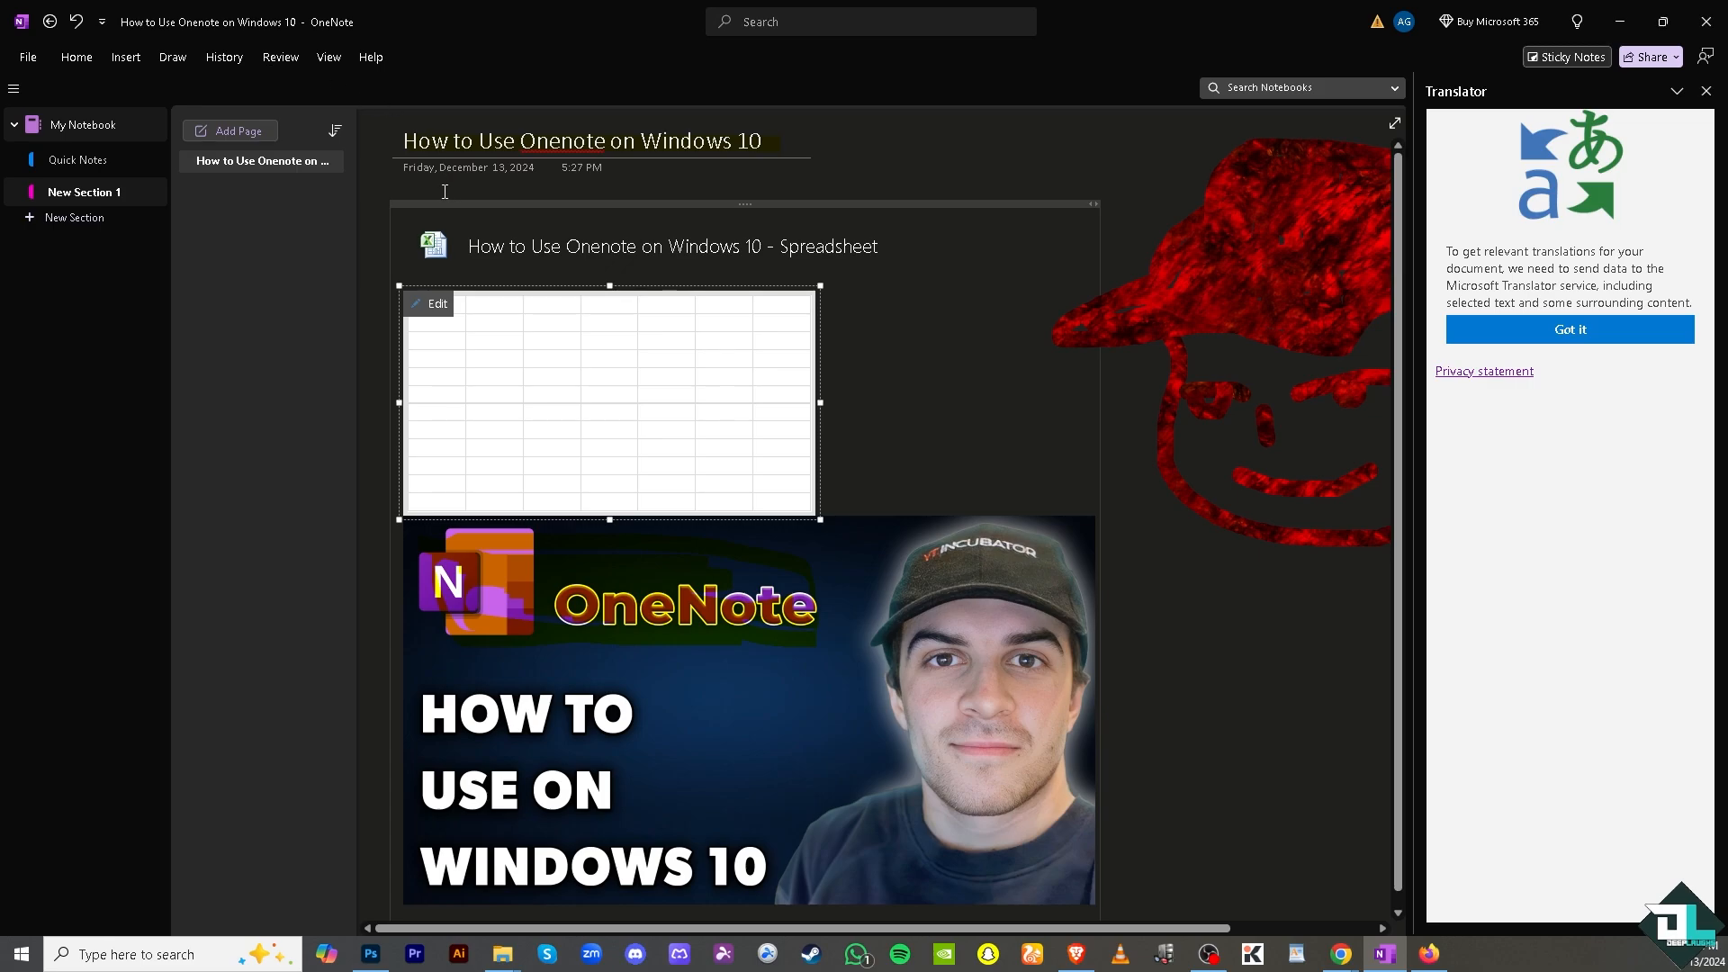
left_click(224, 57)
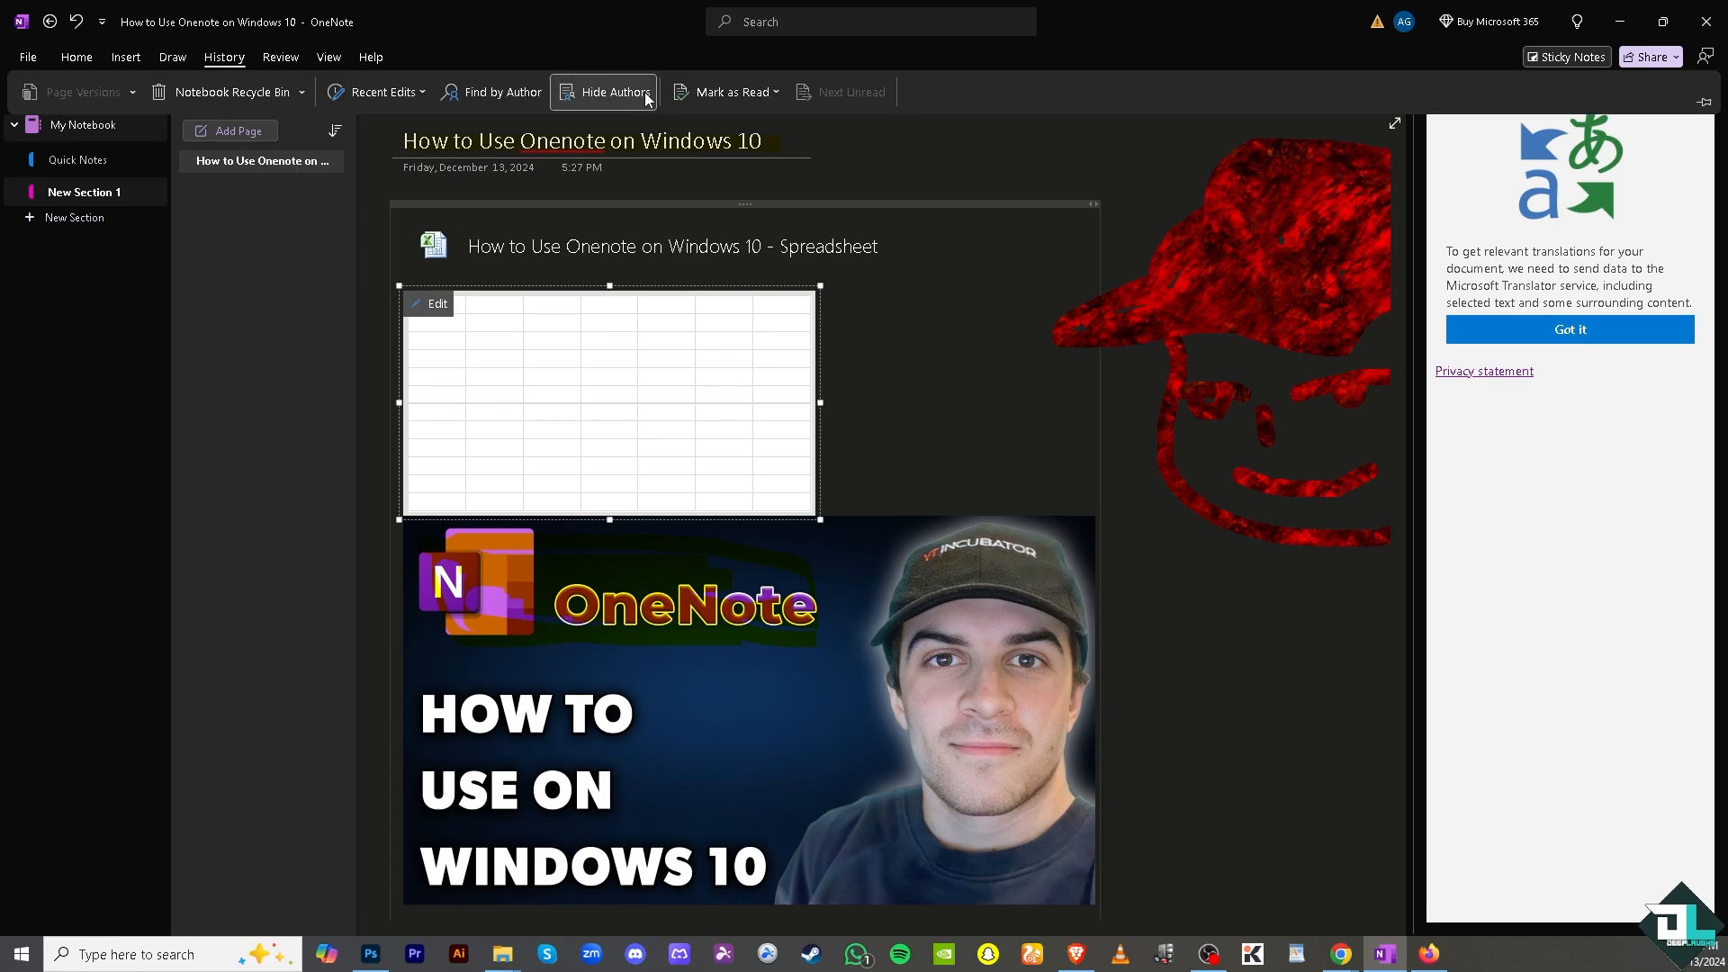
left_click(419, 92)
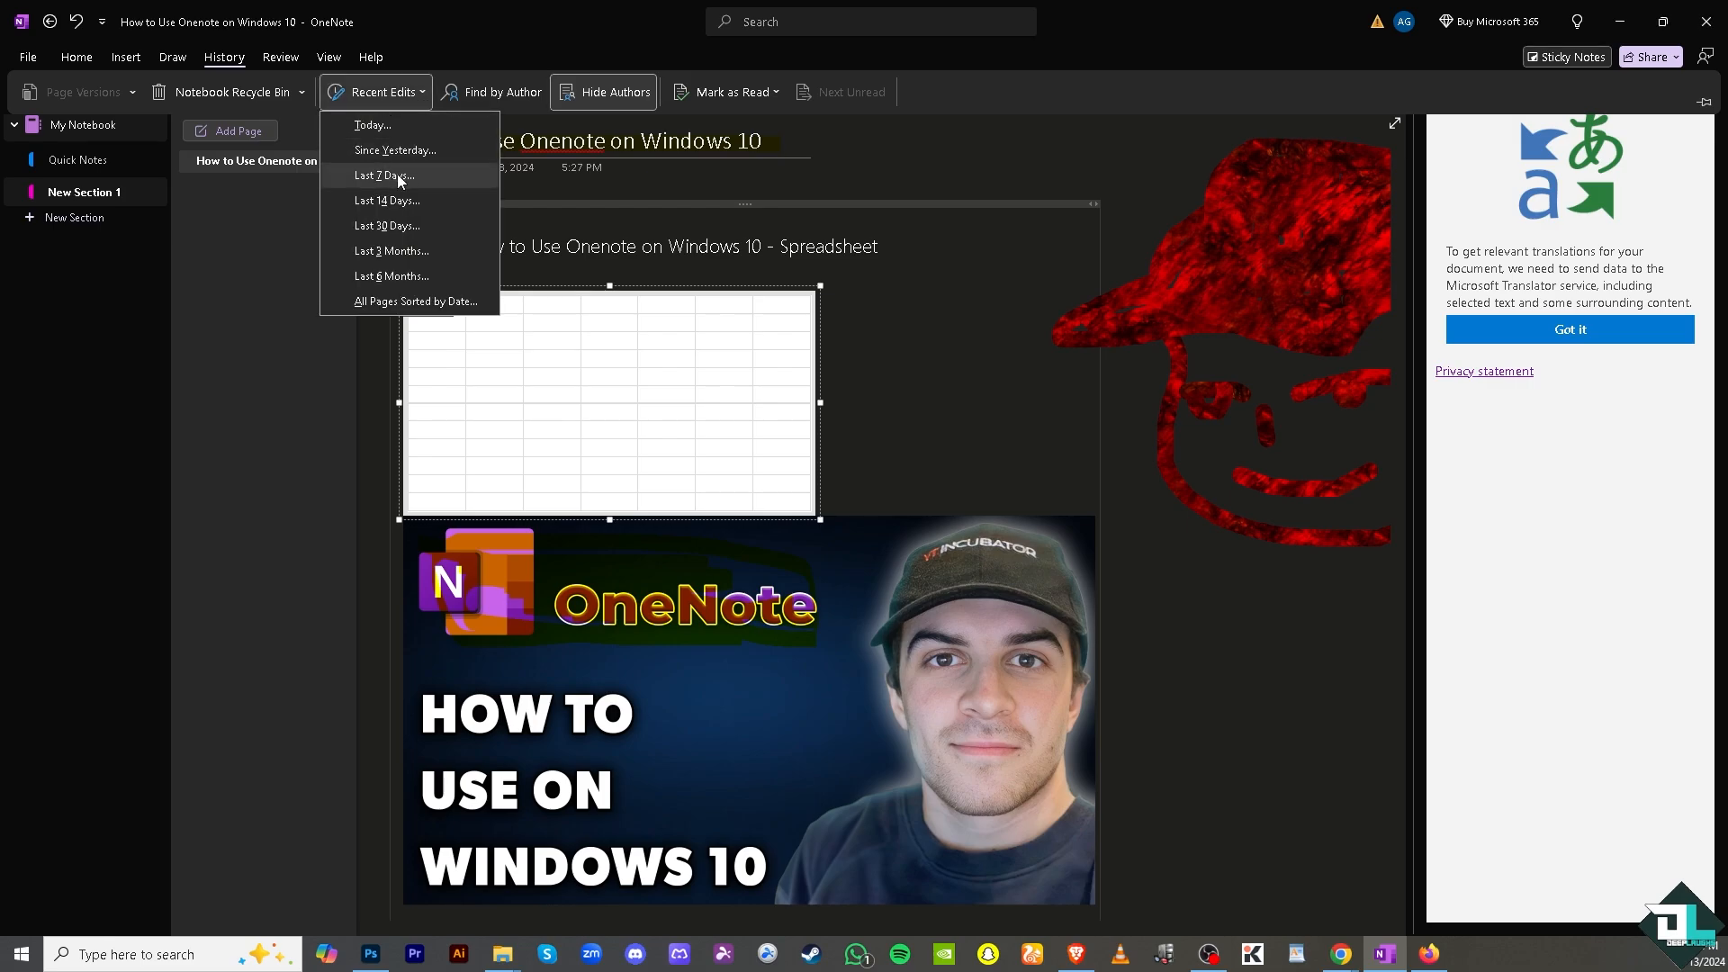
left_click(302, 92)
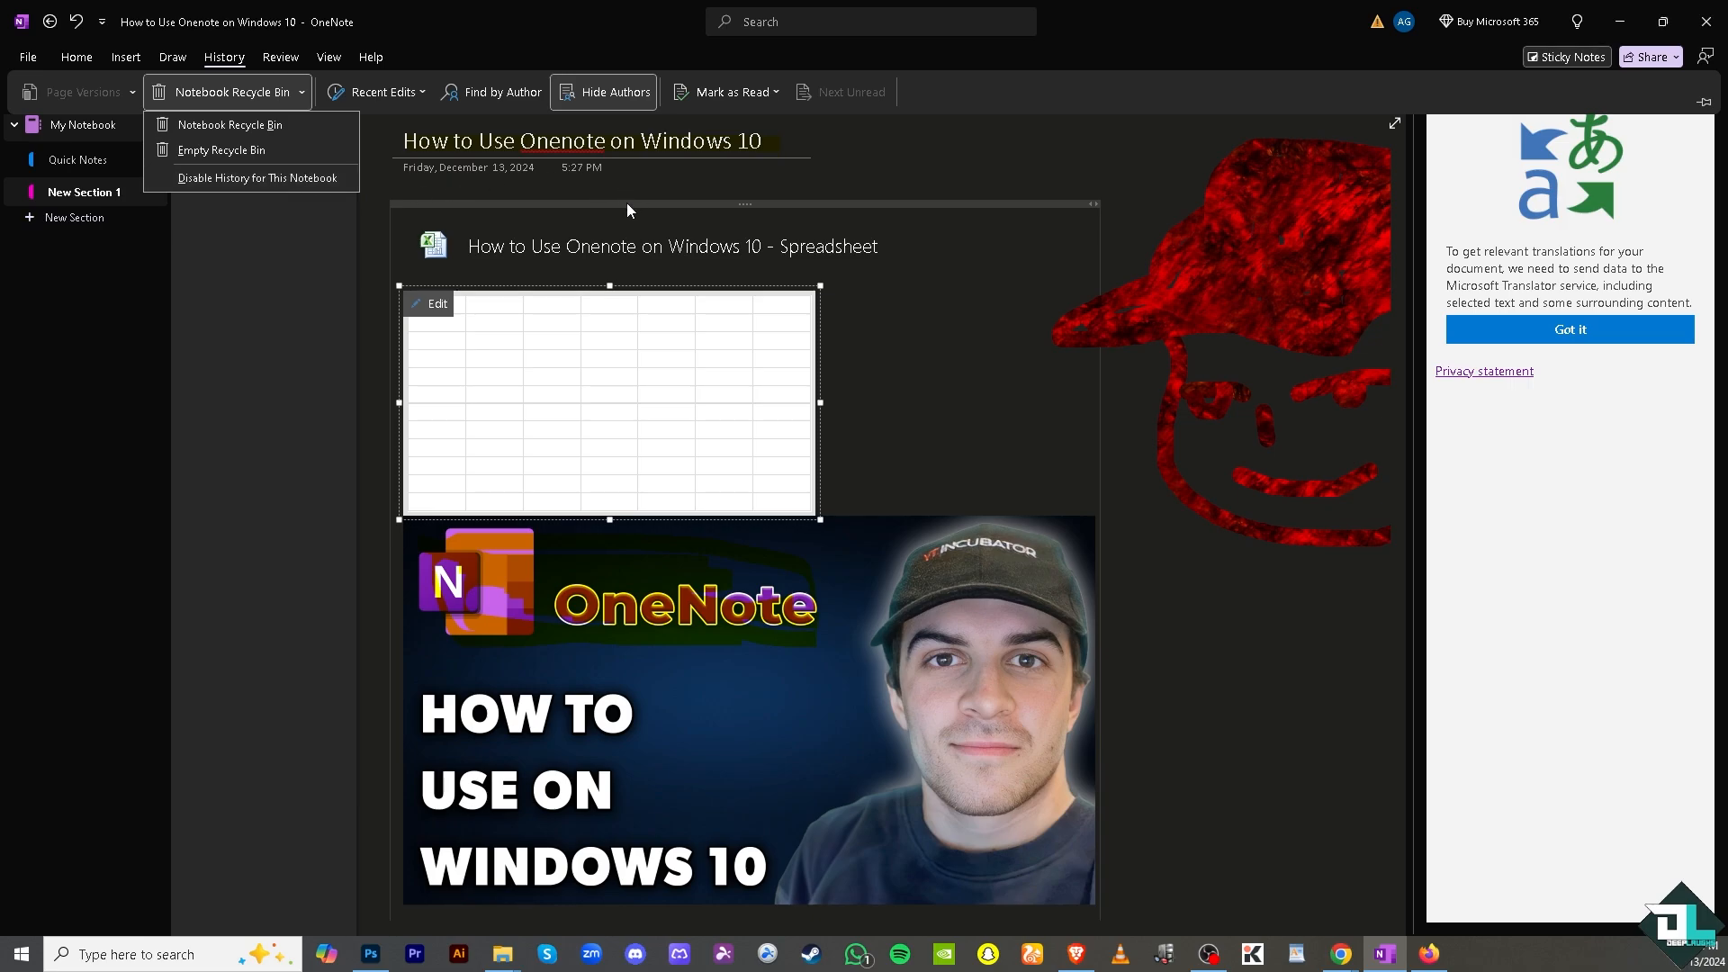
left_click(647, 184)
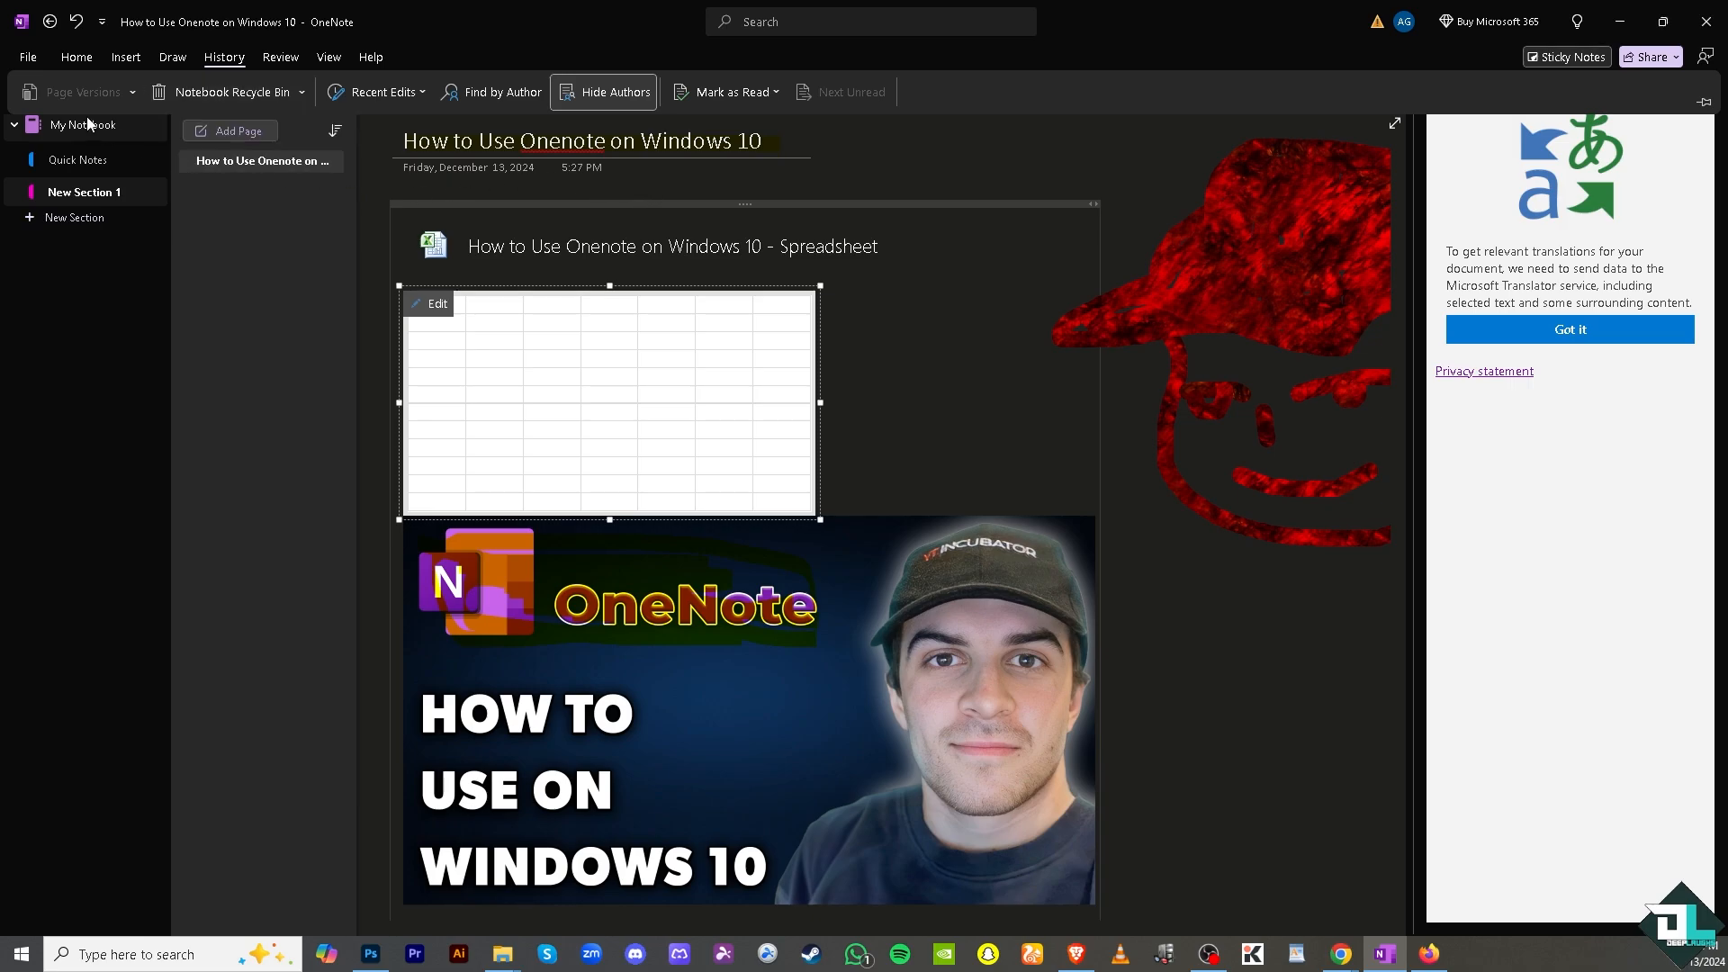
key("alt+Tab")
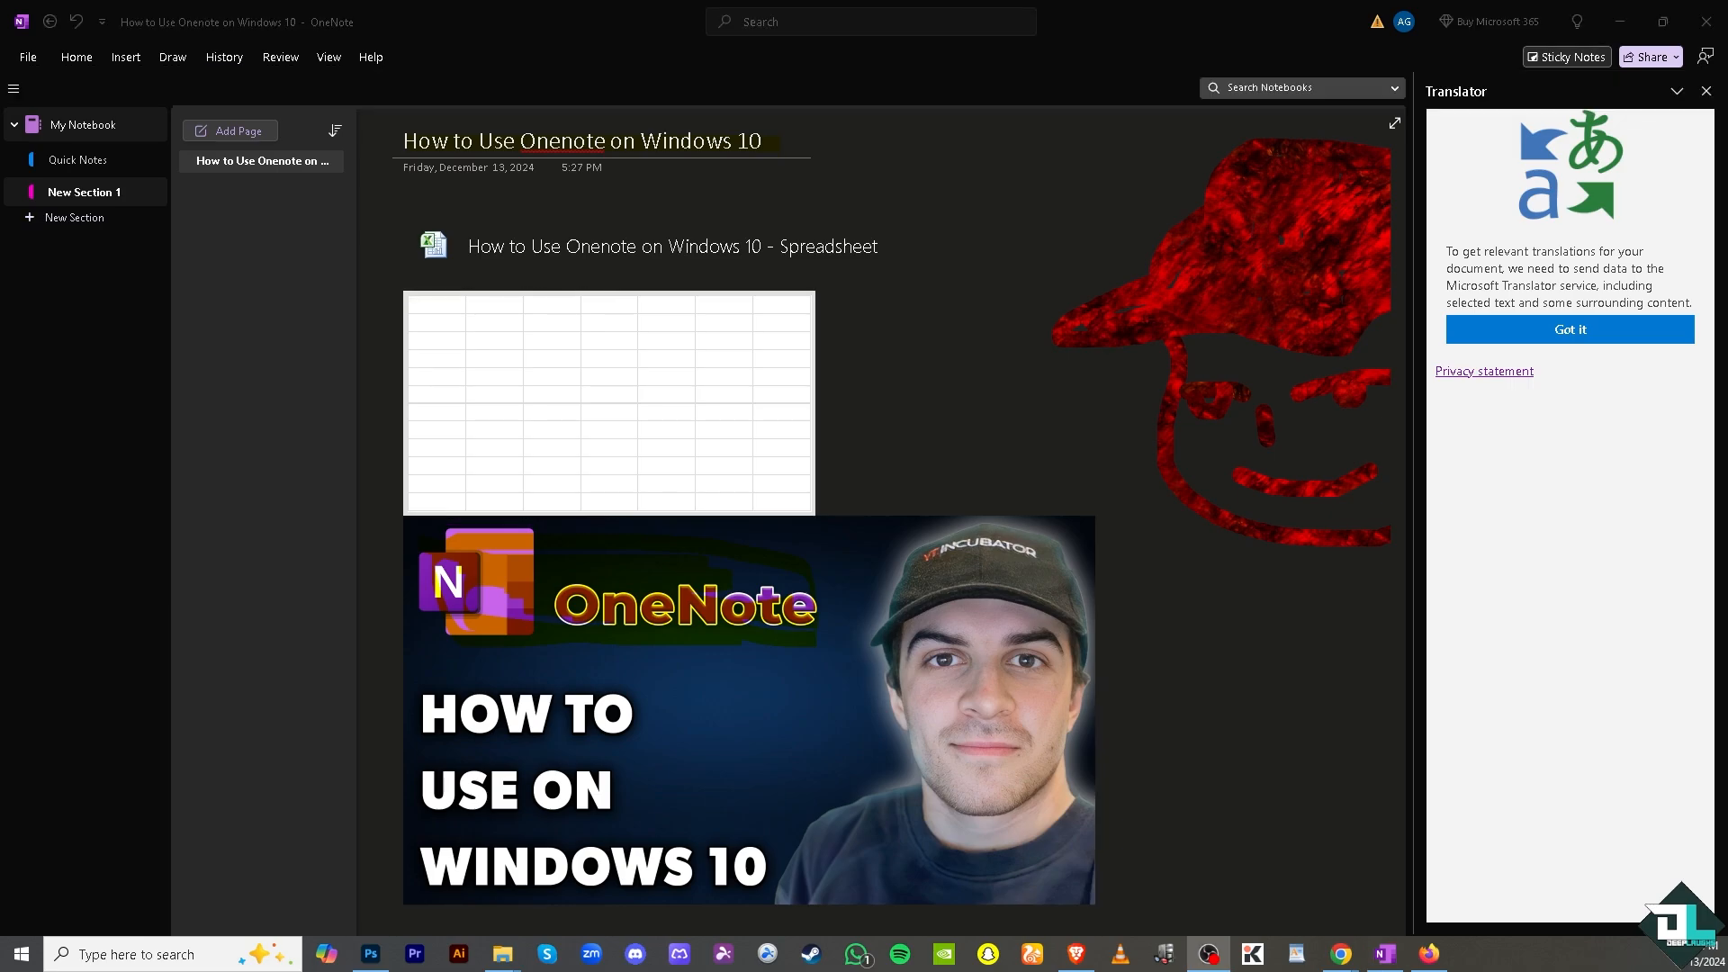
Step: Open the export options to review the file formats available for the current page
left_click(27, 61)
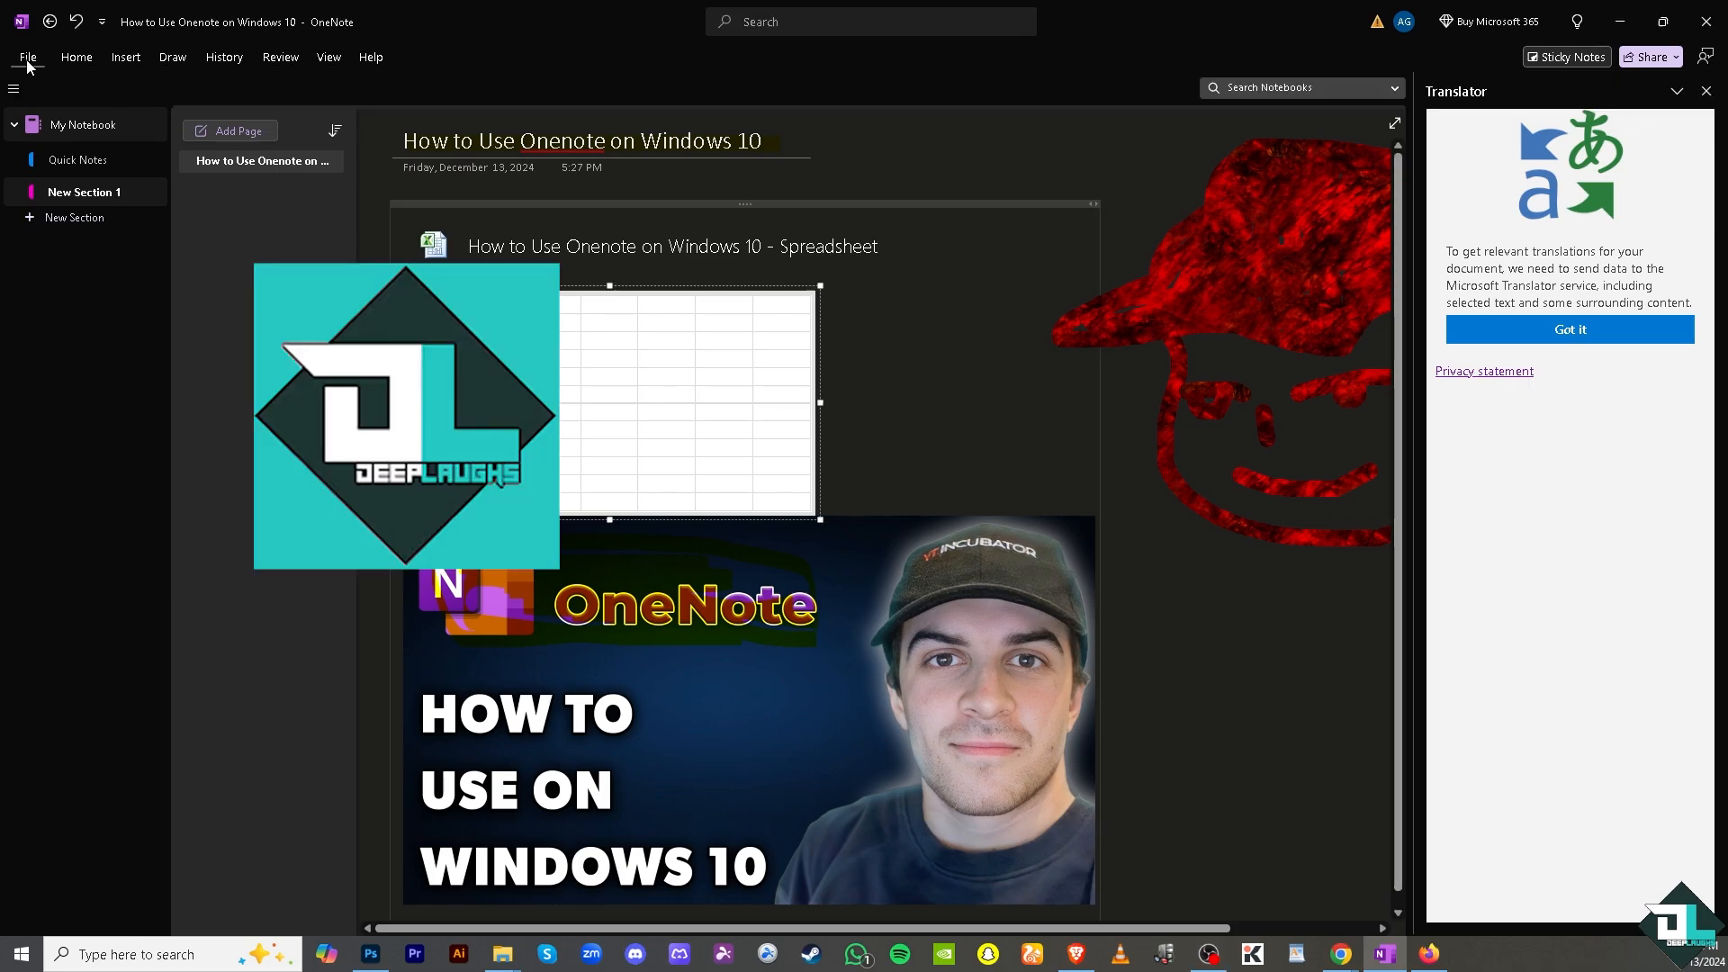
left_click(27, 62)
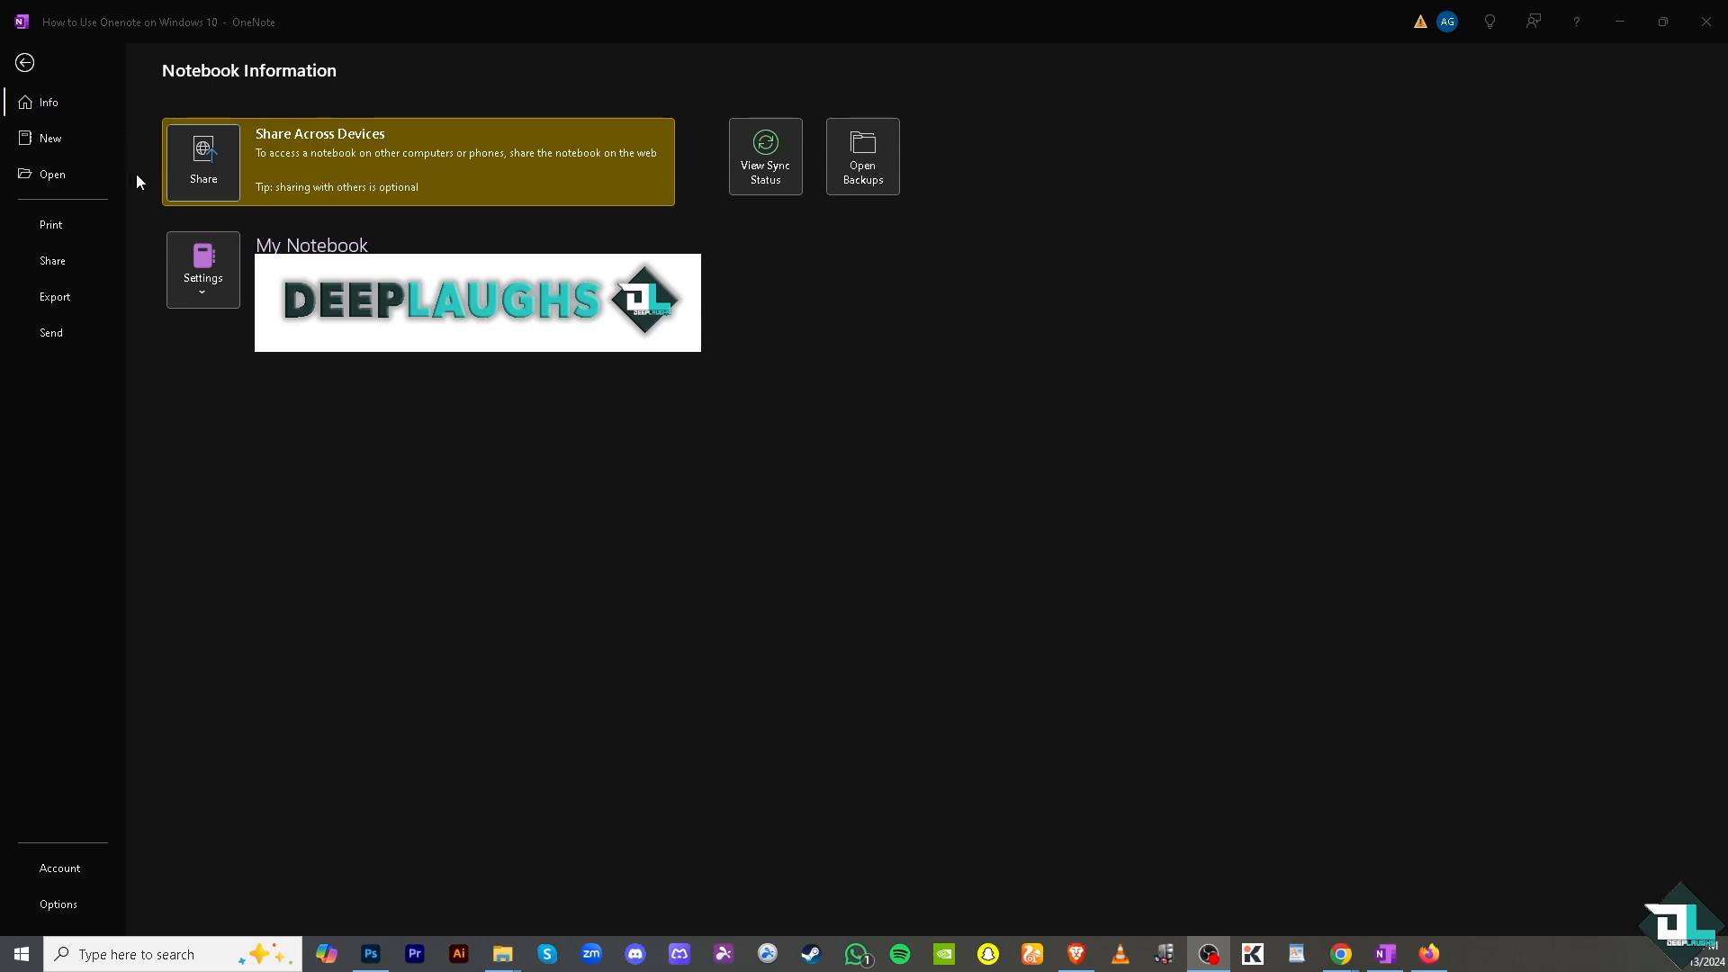
left_click(56, 301)
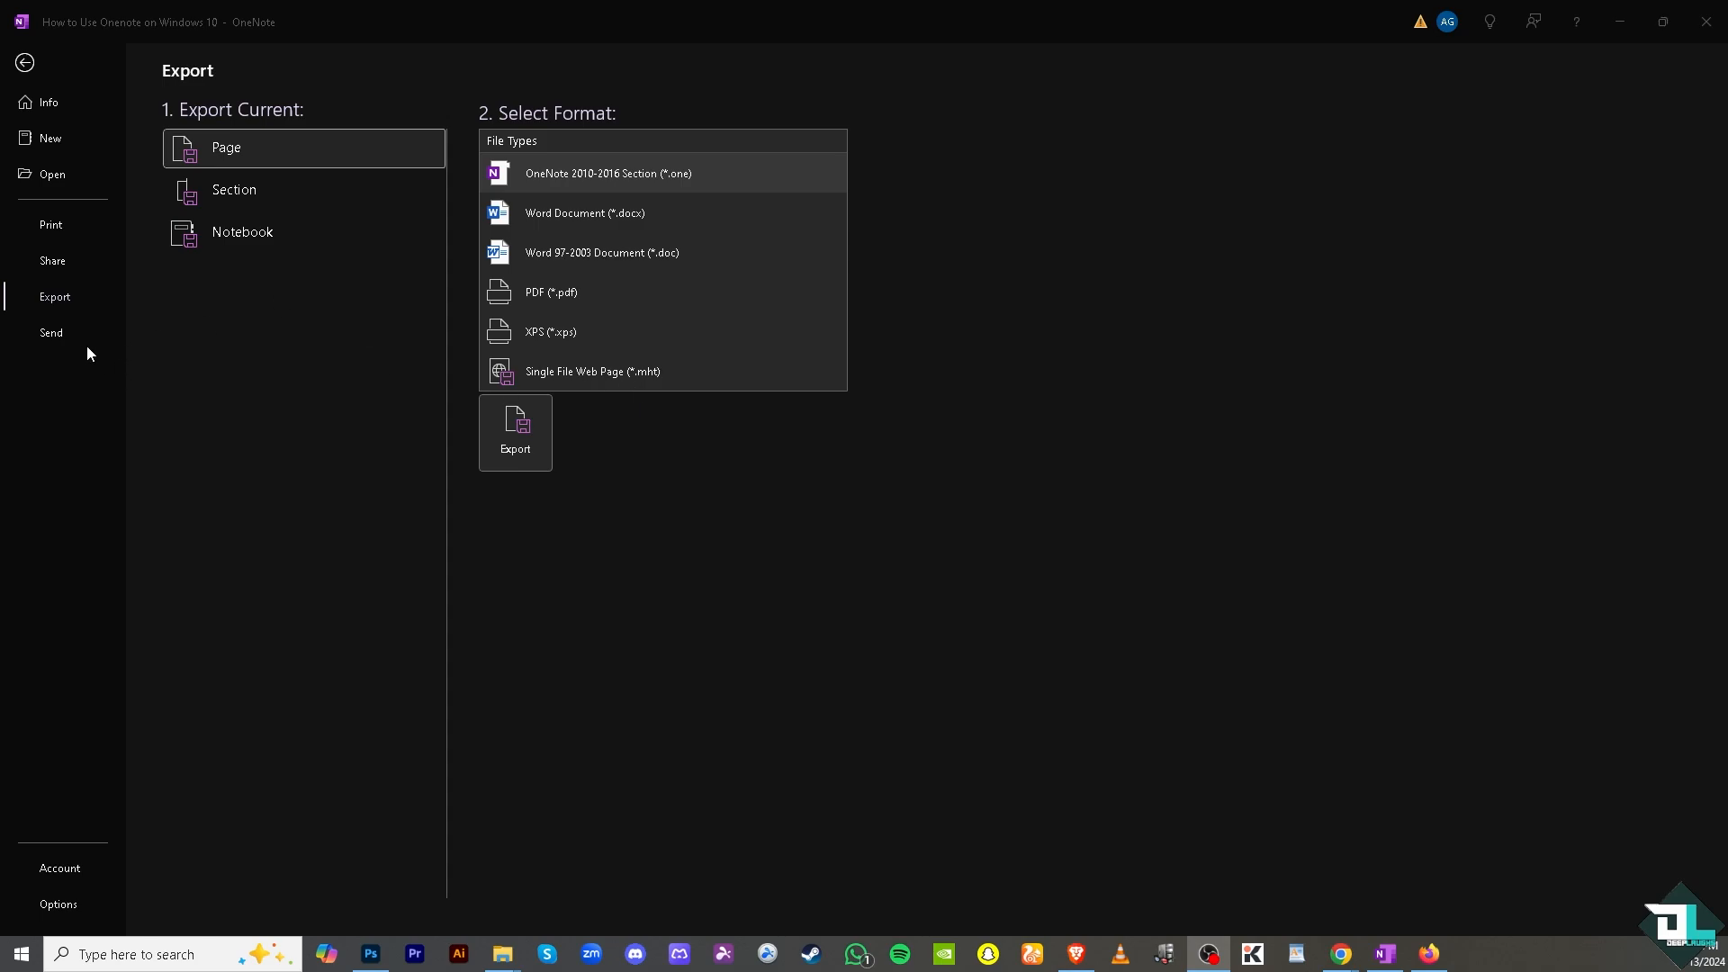
Step: Send the page contents to a new blog post with Send to Blog
left_click(56, 337)
left_click(59, 331)
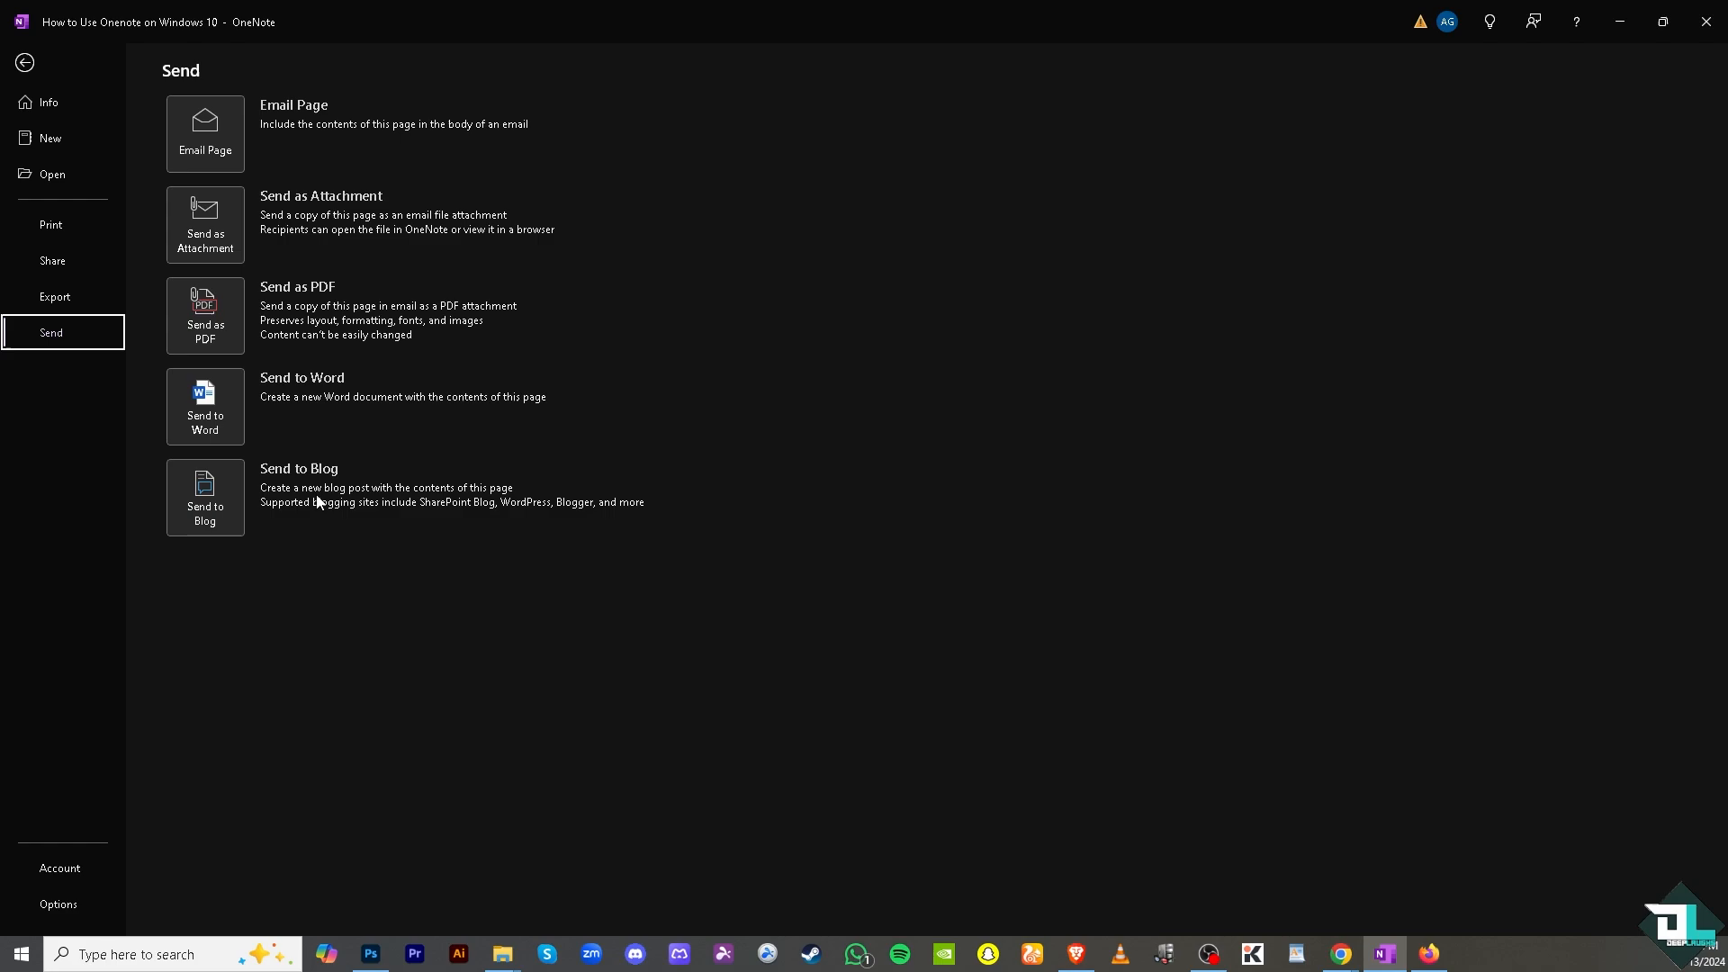
left_click(209, 493)
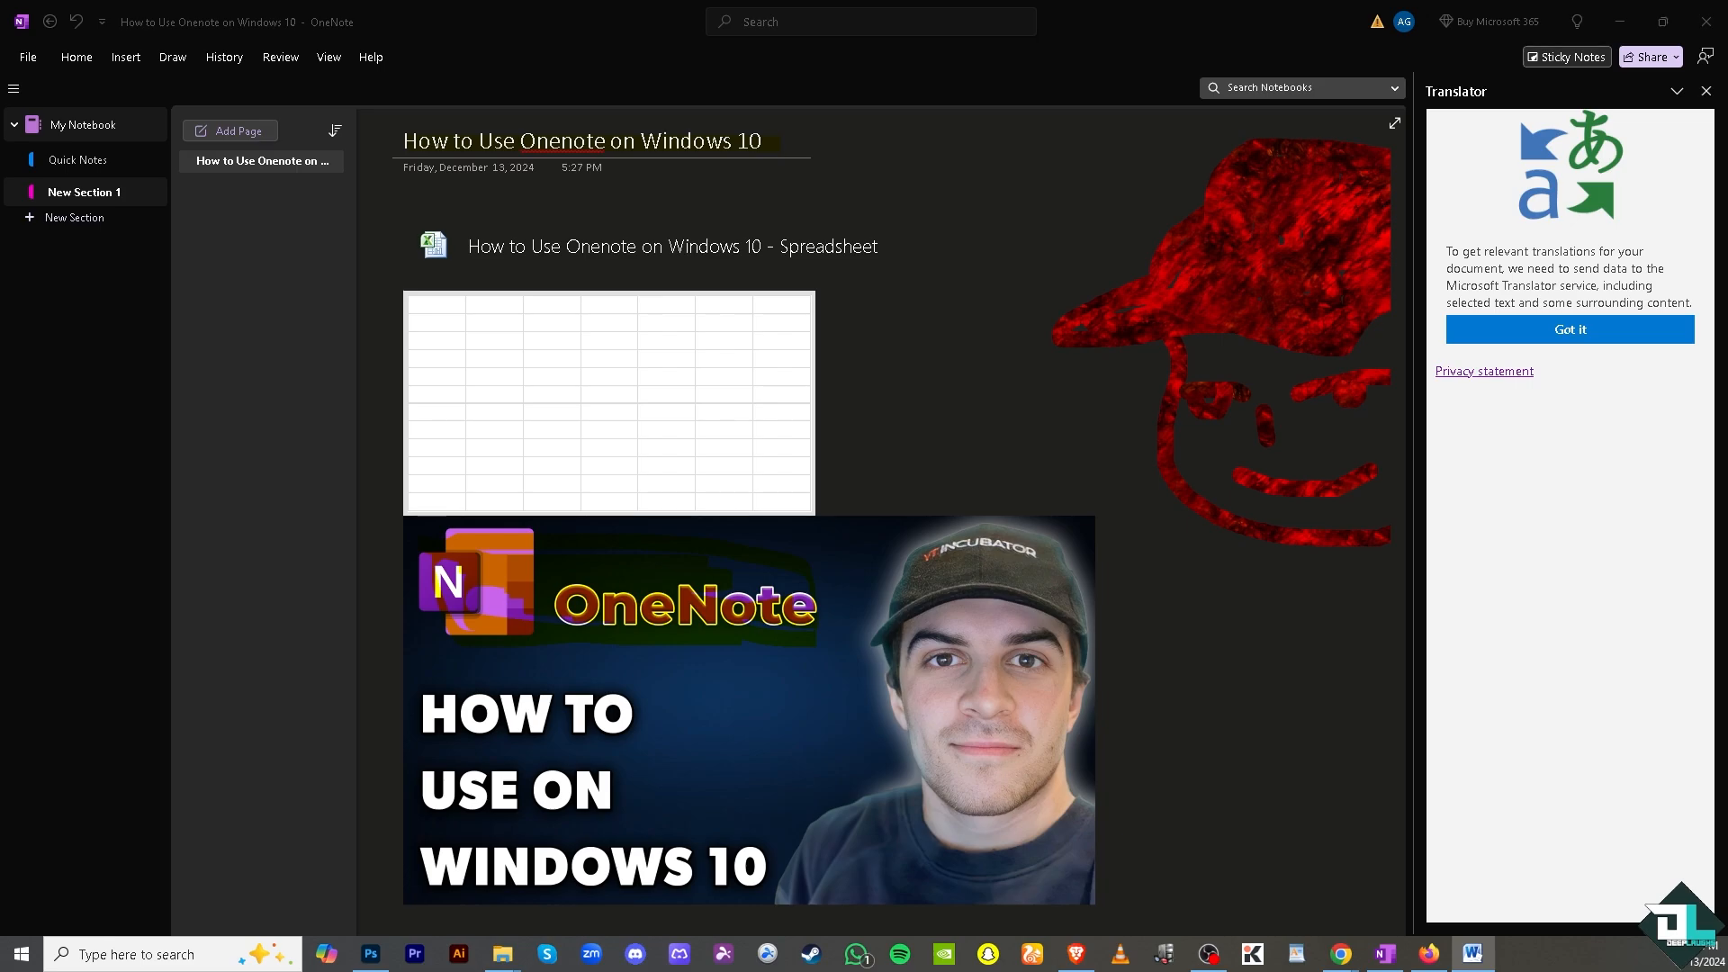
Step: Start a compliment in Feedback to Microsoft with the text "THIS FILE IS GOOD TO DO"
left_click(1708, 59)
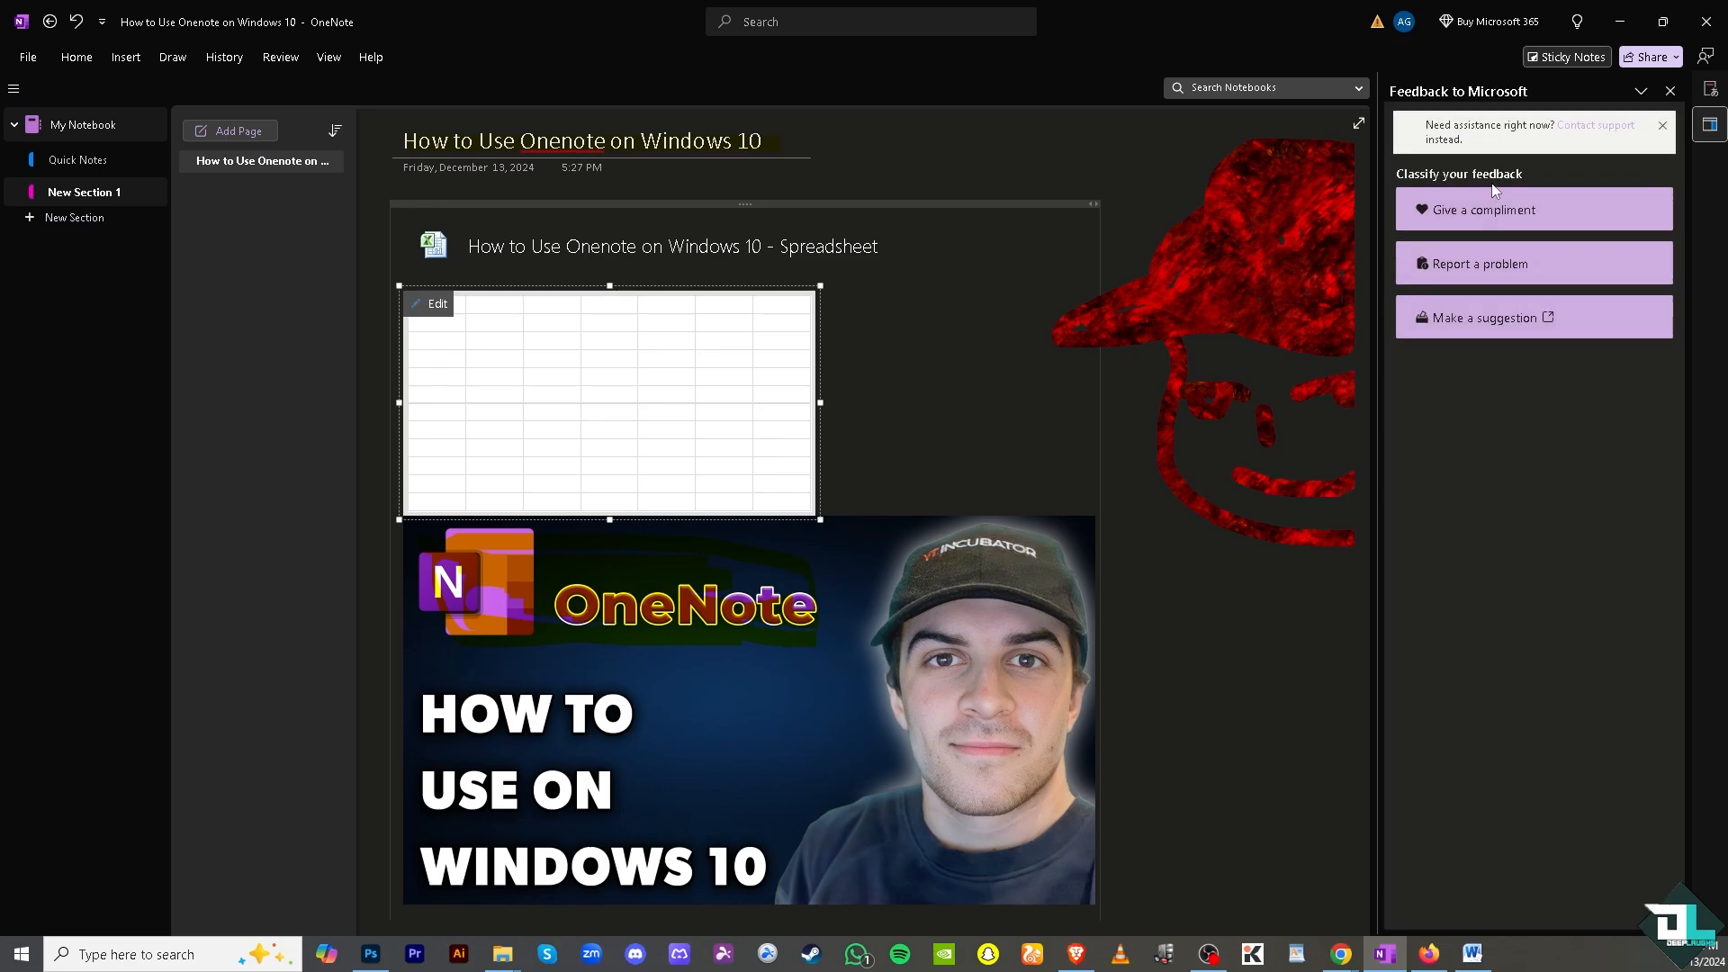
left_click(1489, 232)
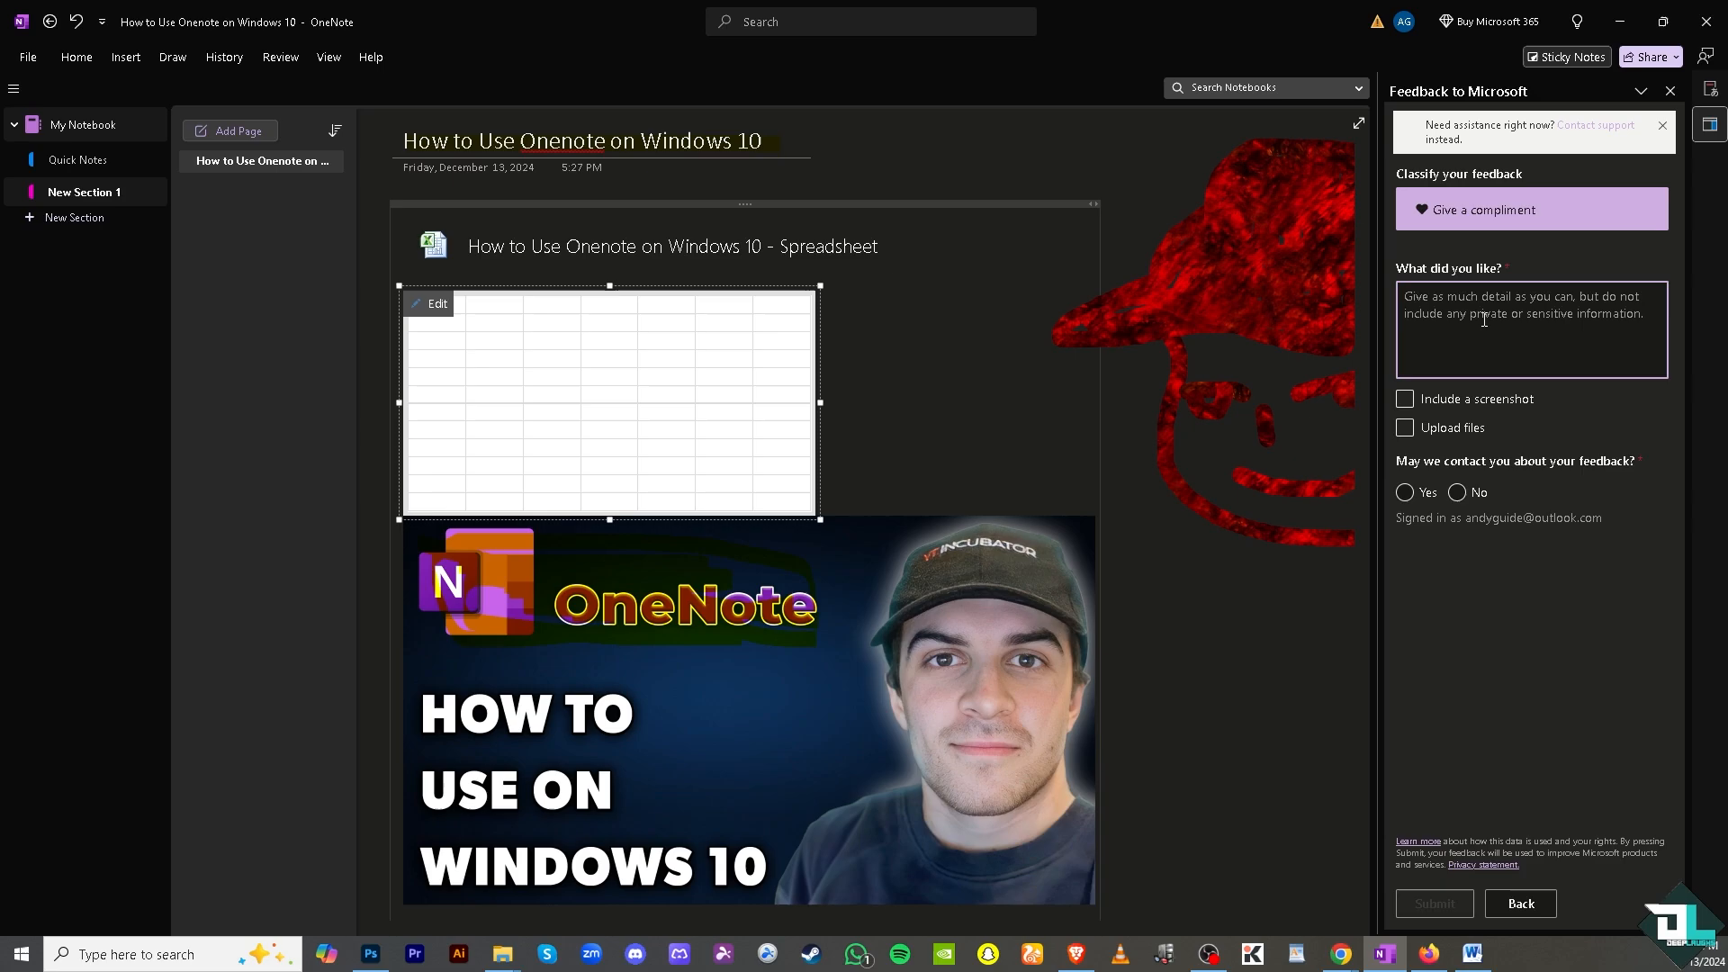
type("THIS FILE IO")
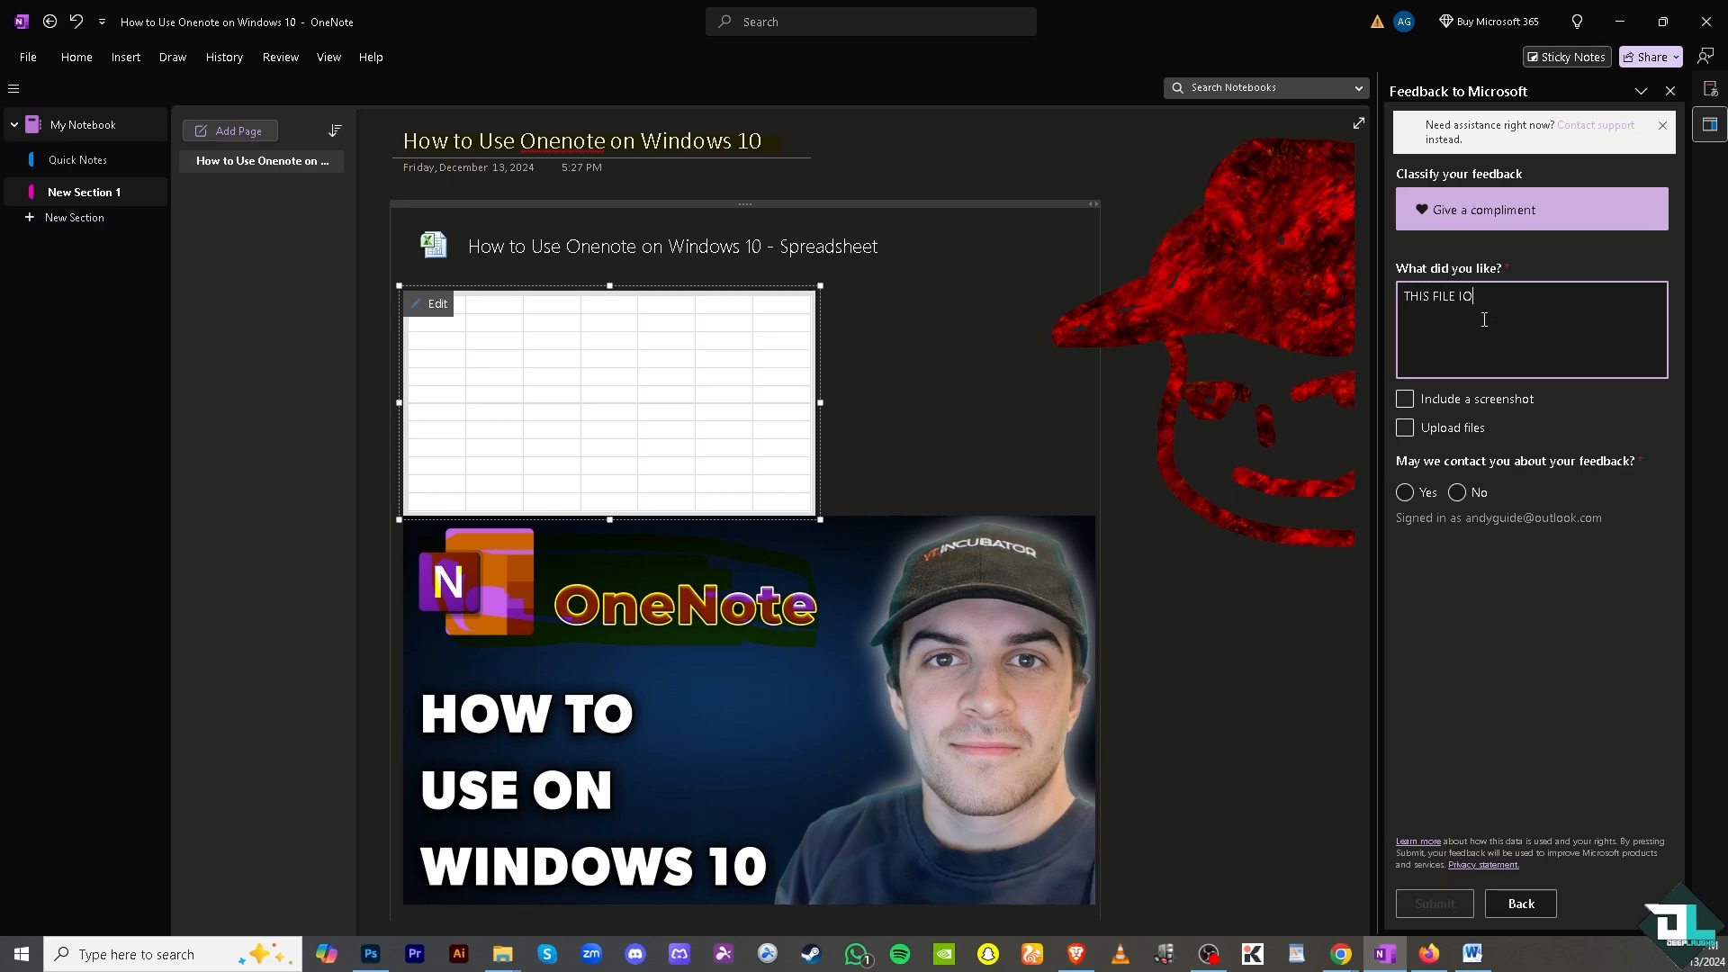
key("BackSpace")
type("S GOOD TO DO")
Step: Include a screenshot, enable file upload and answer No to being contacted, closing the feedback form without submitting it
left_click(1404, 399)
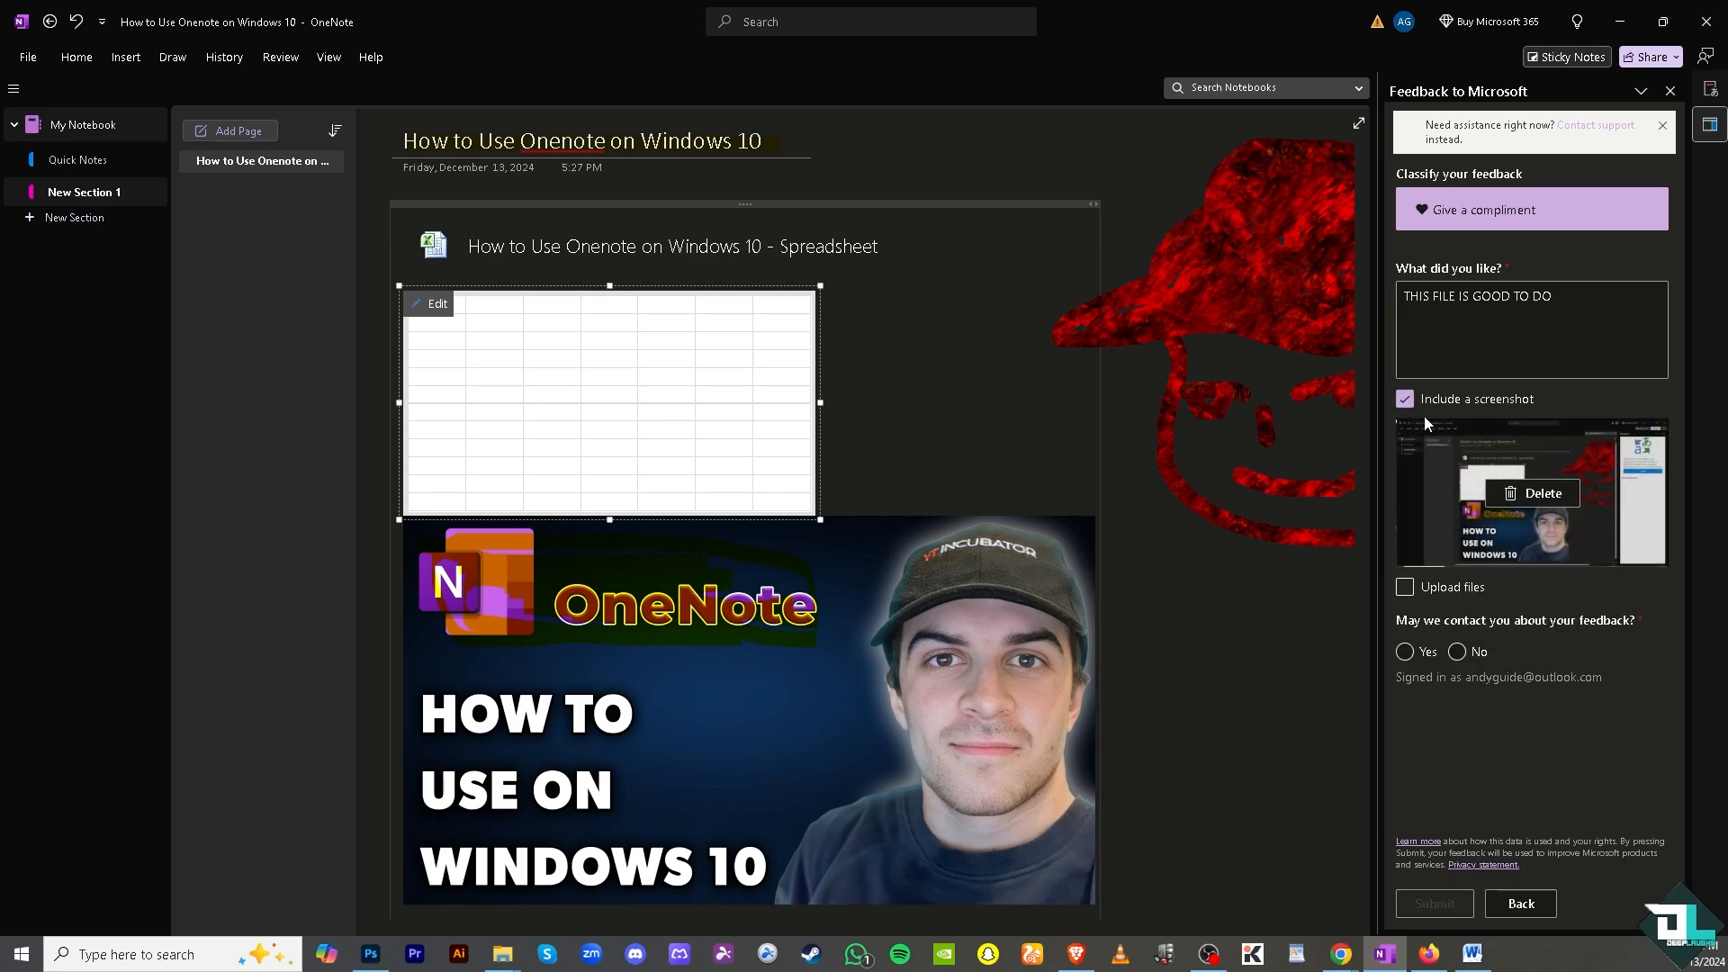
left_click(1405, 587)
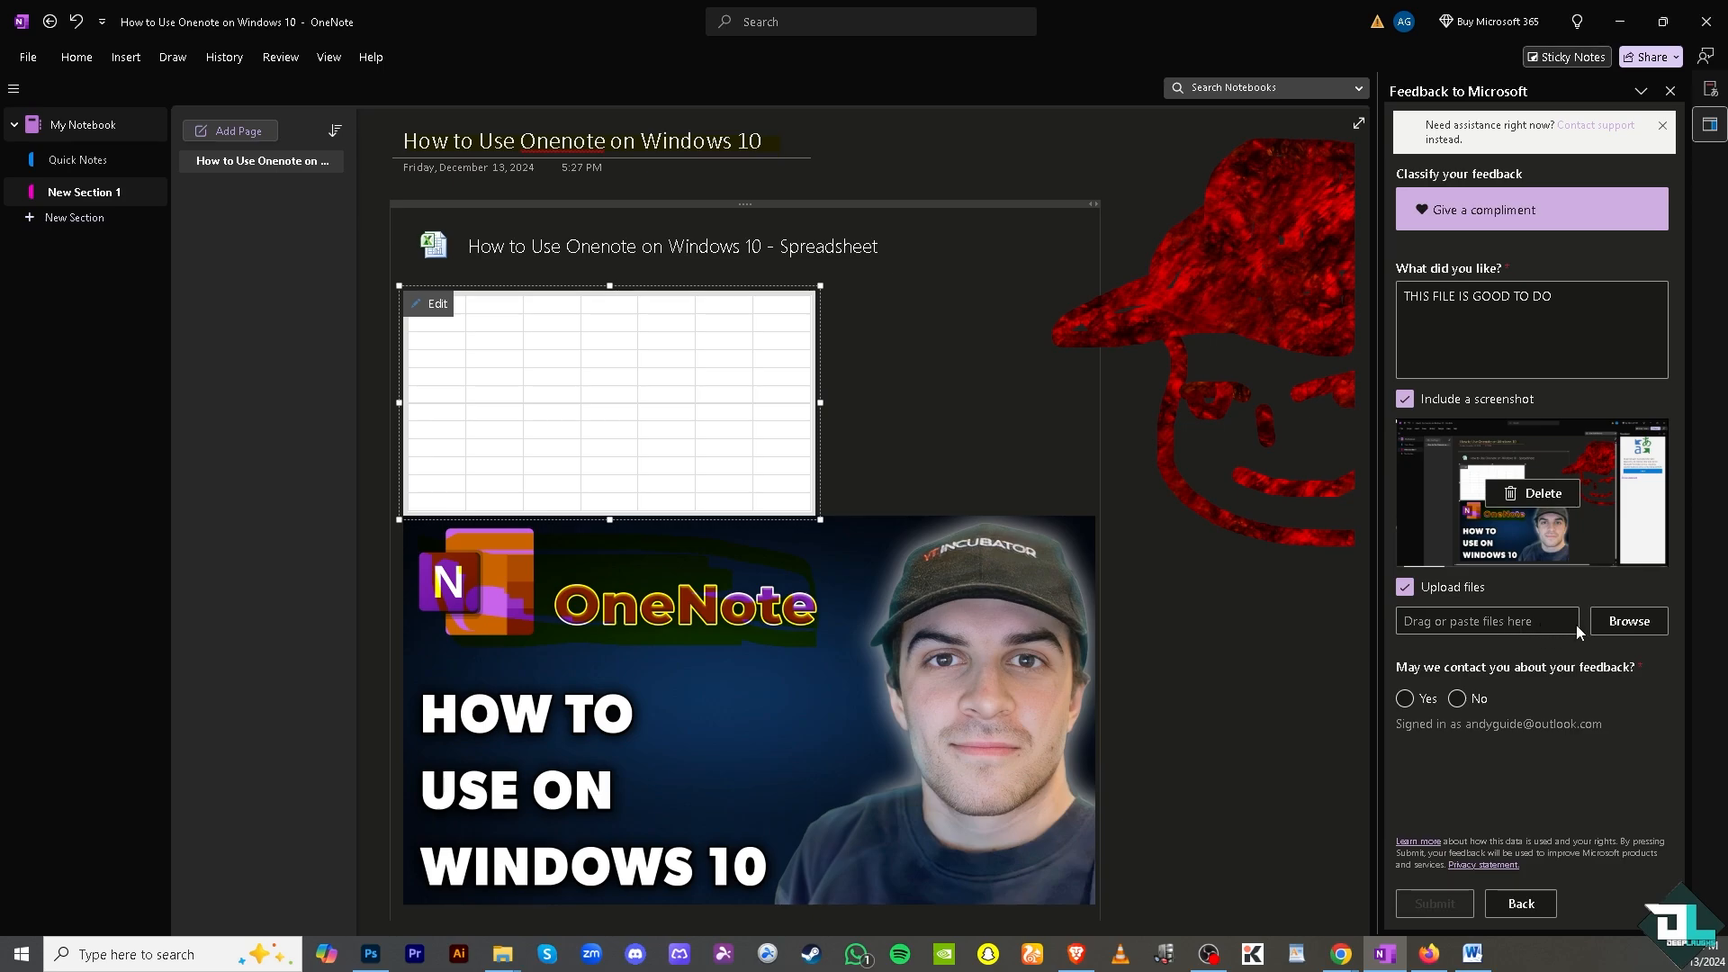
left_click(1467, 707)
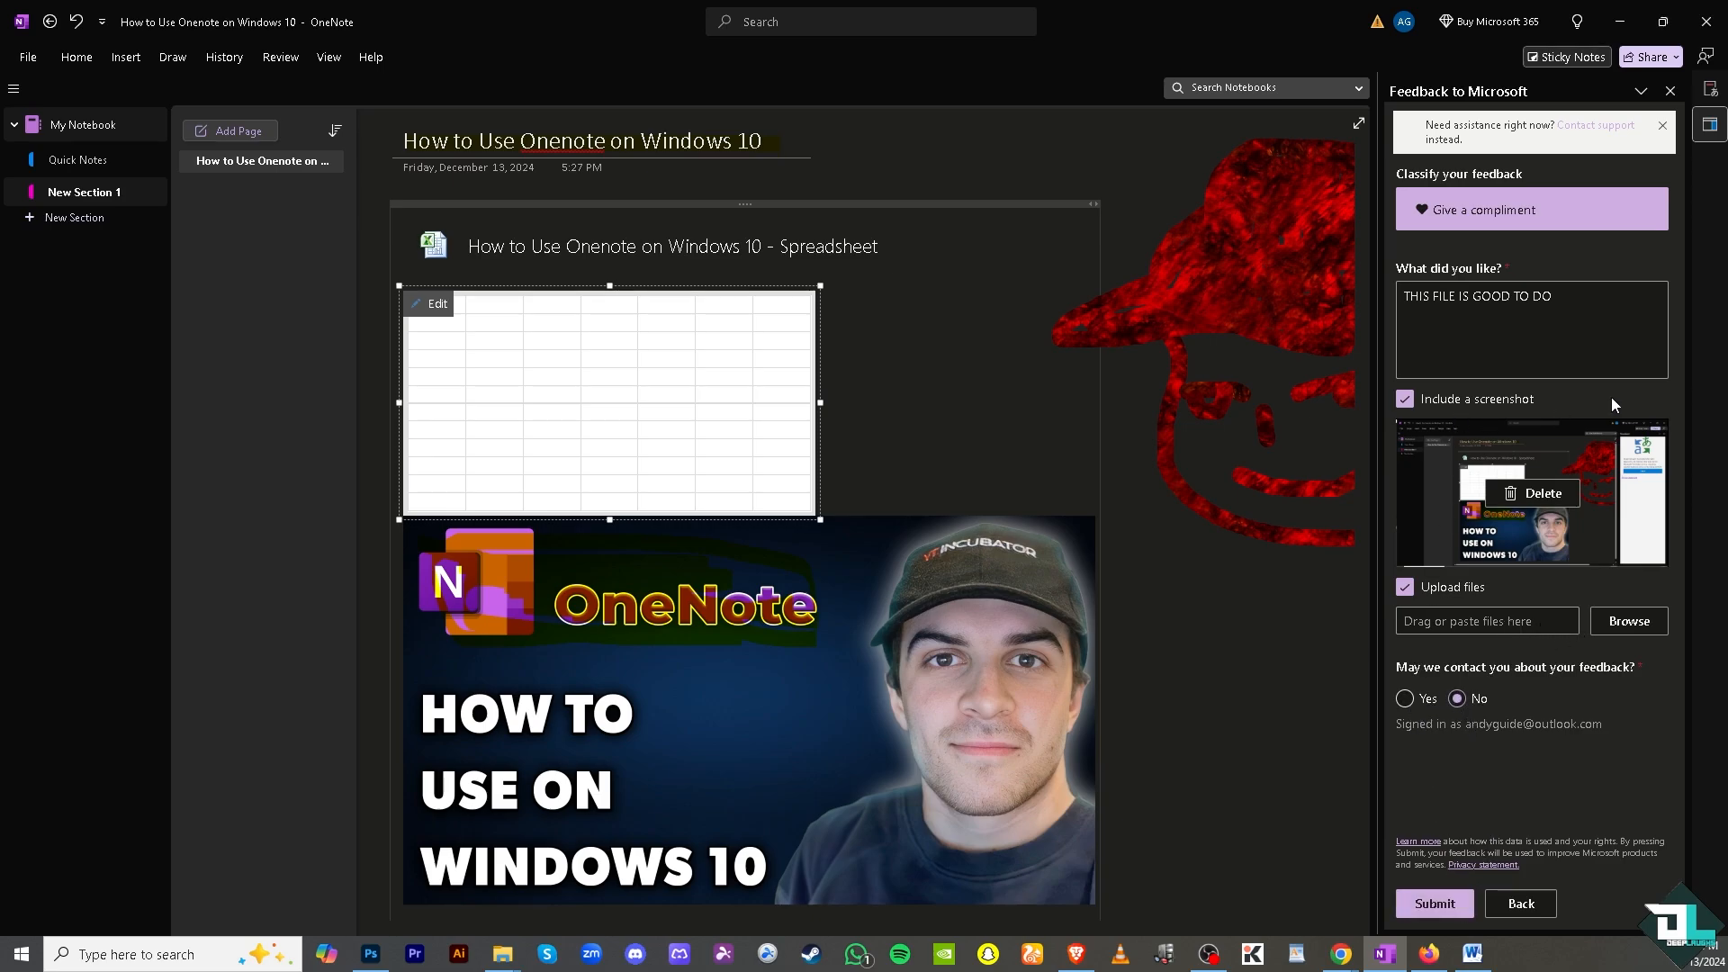
left_click(1669, 92)
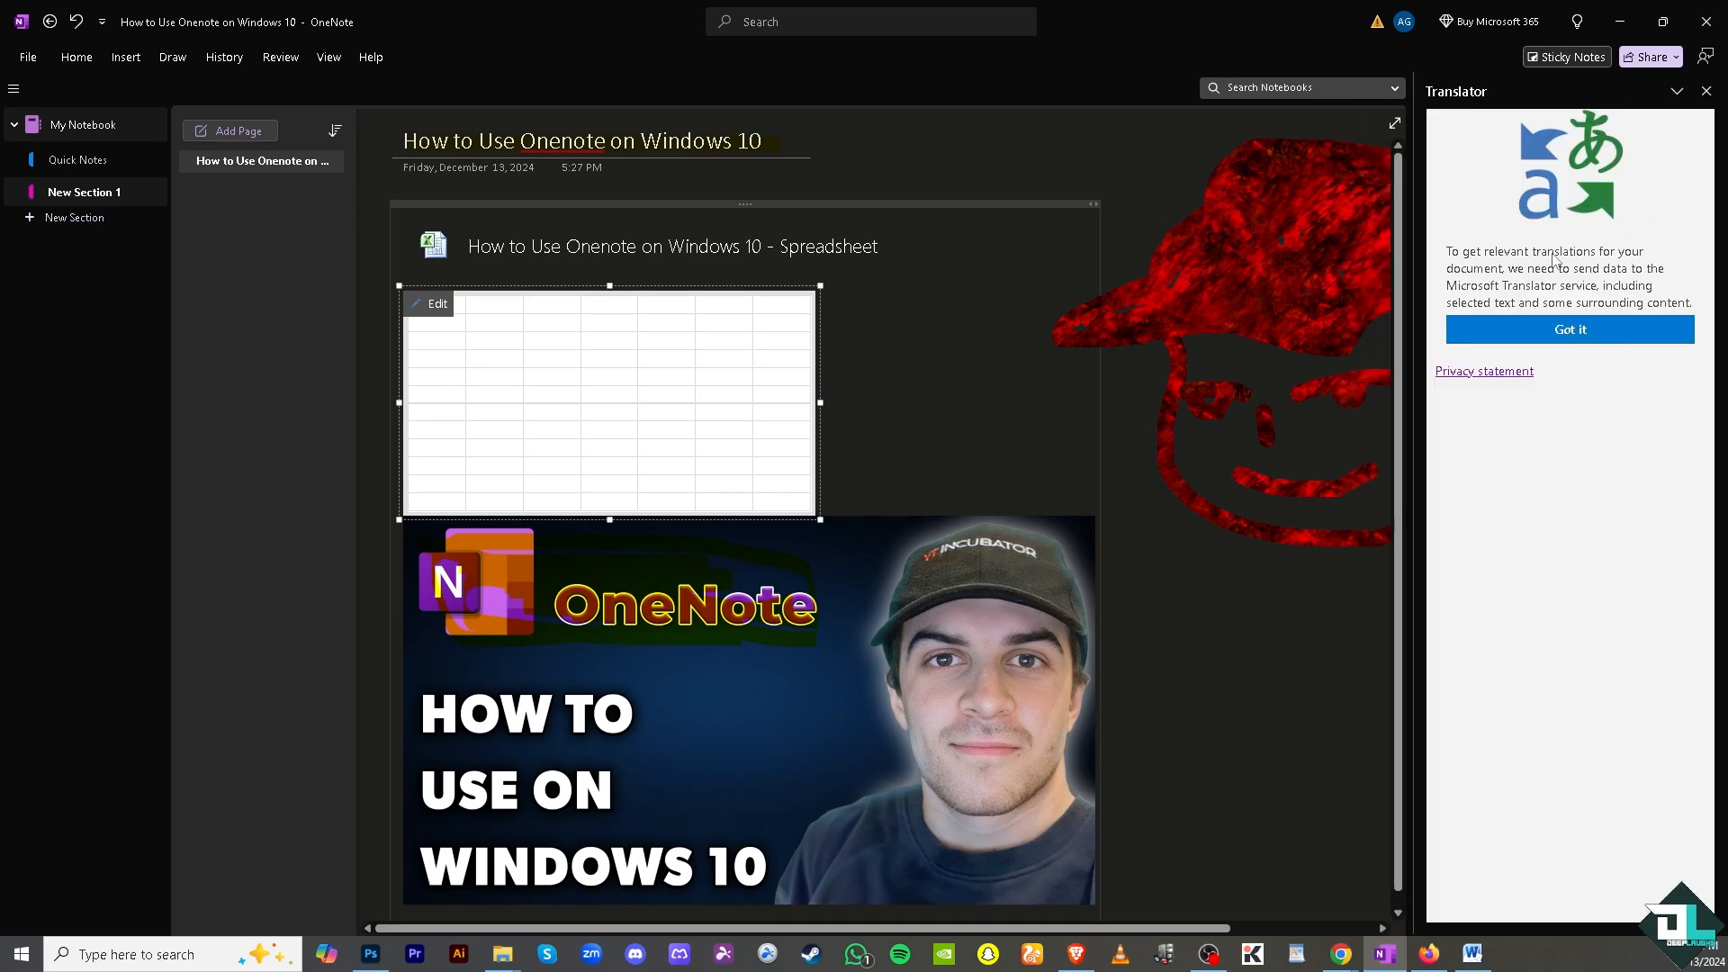
Step: Close the Translator and open the page in Immersive Reader
left_click(1705, 93)
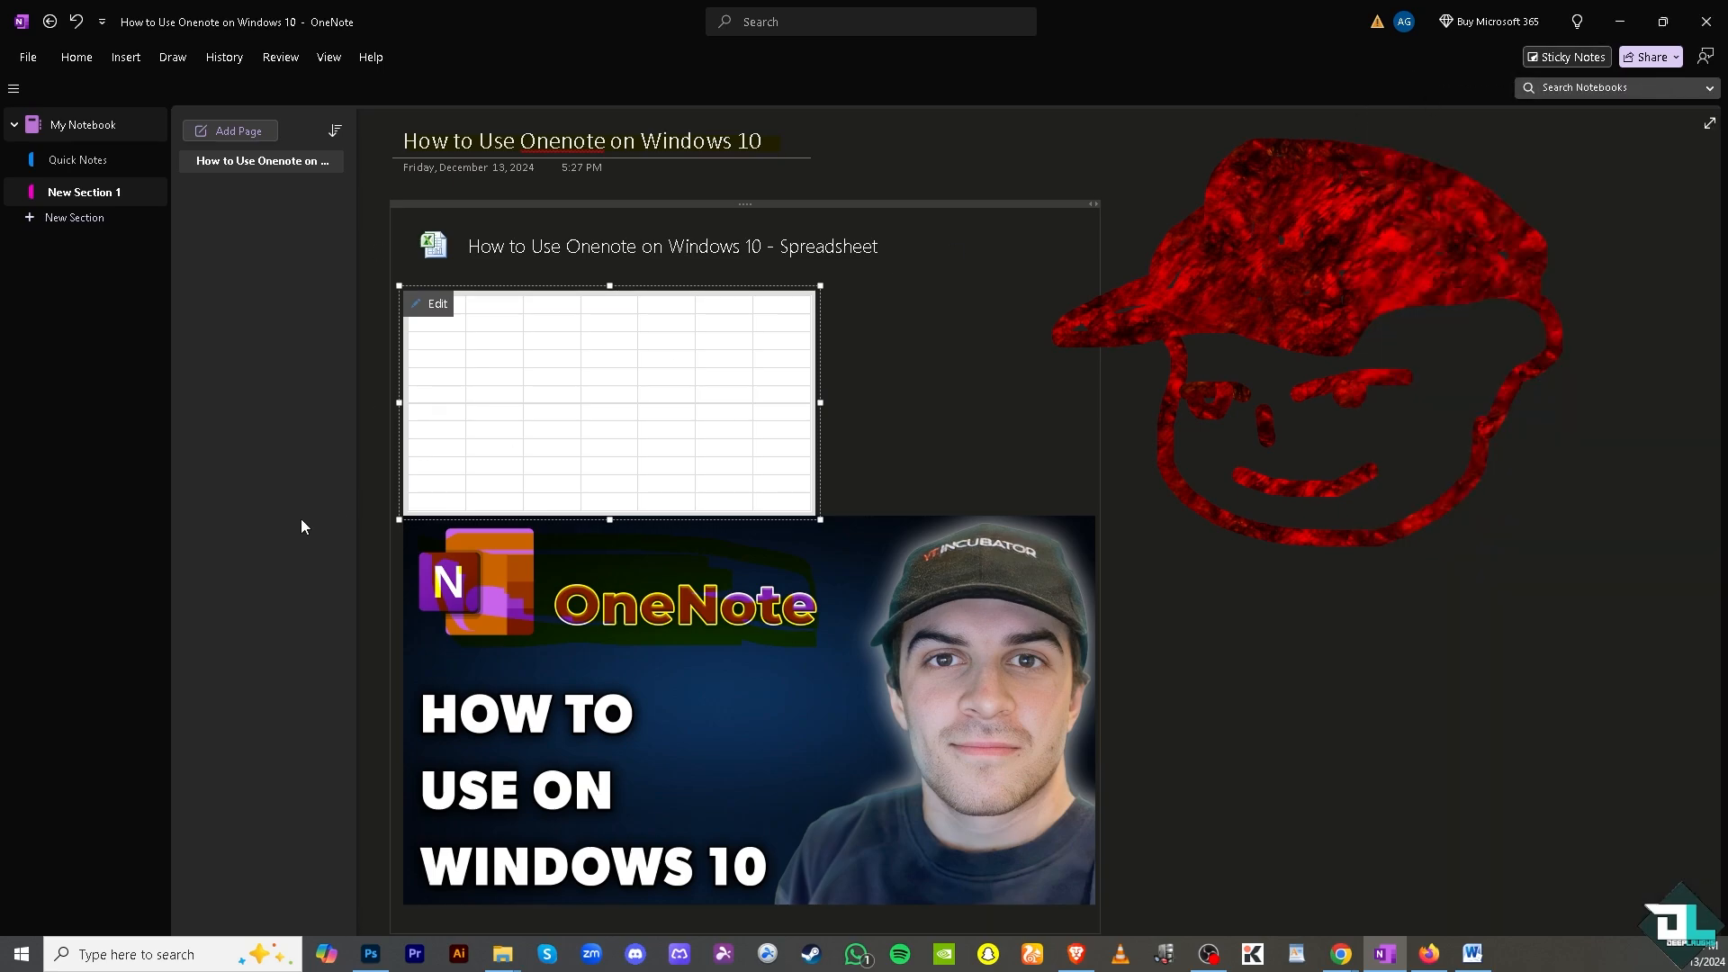
key("alt+Tab")
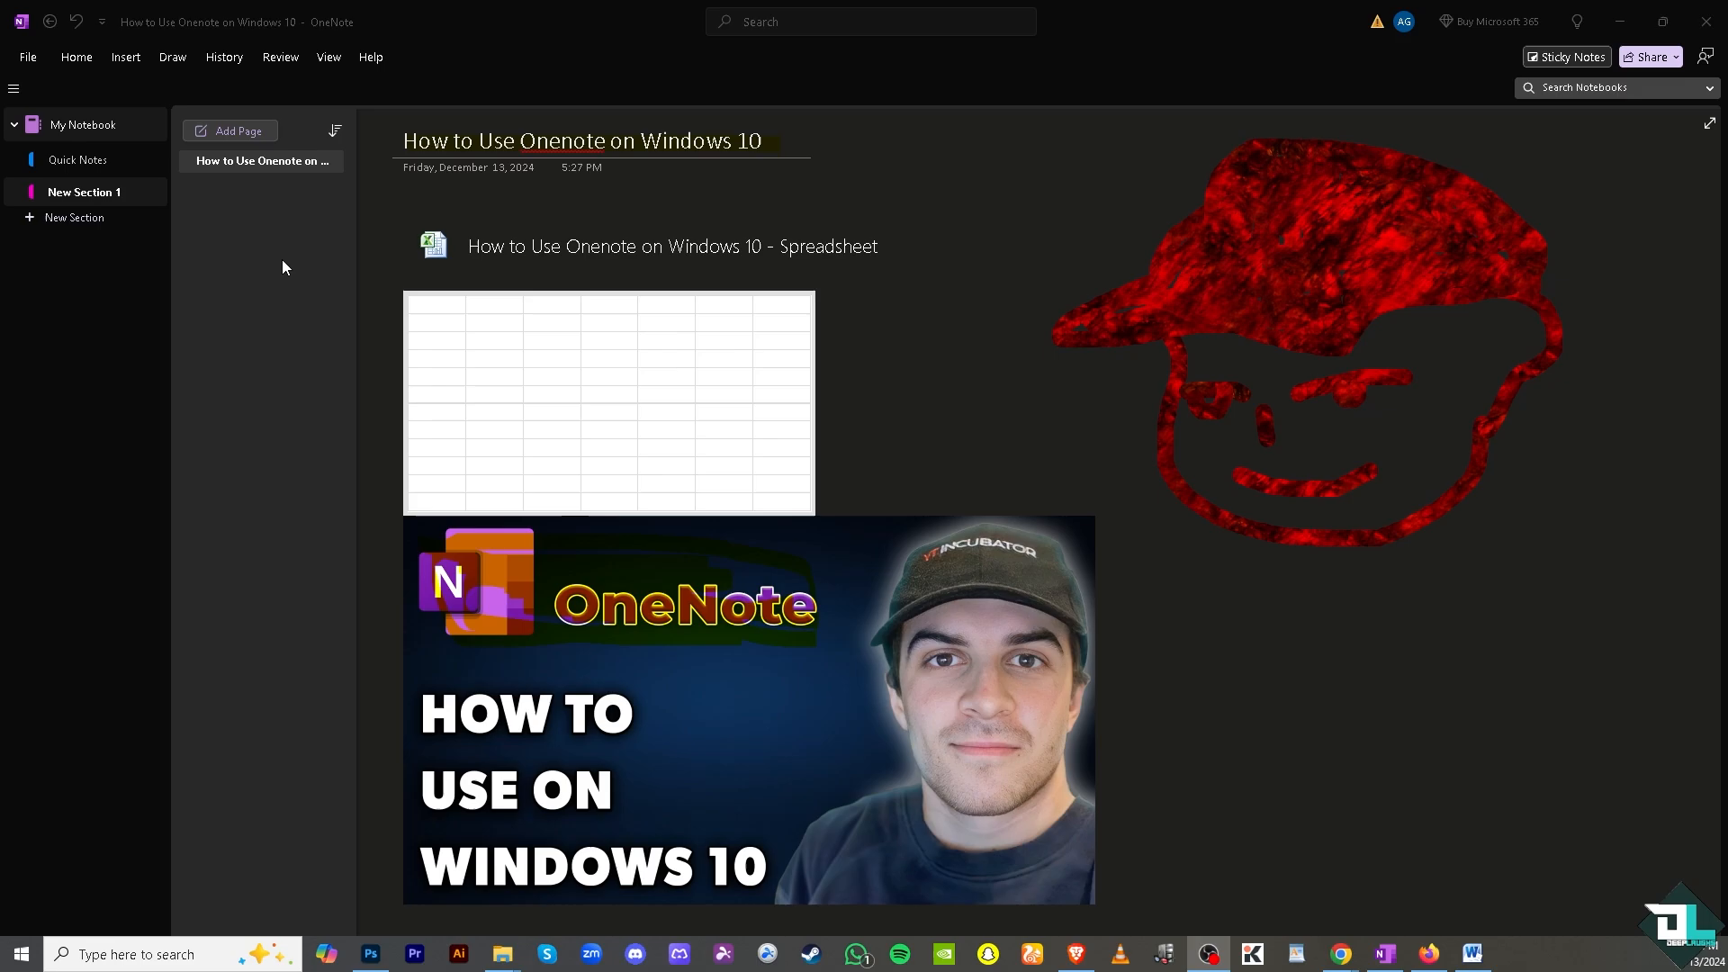
key("alt+Tab")
left_click(329, 59)
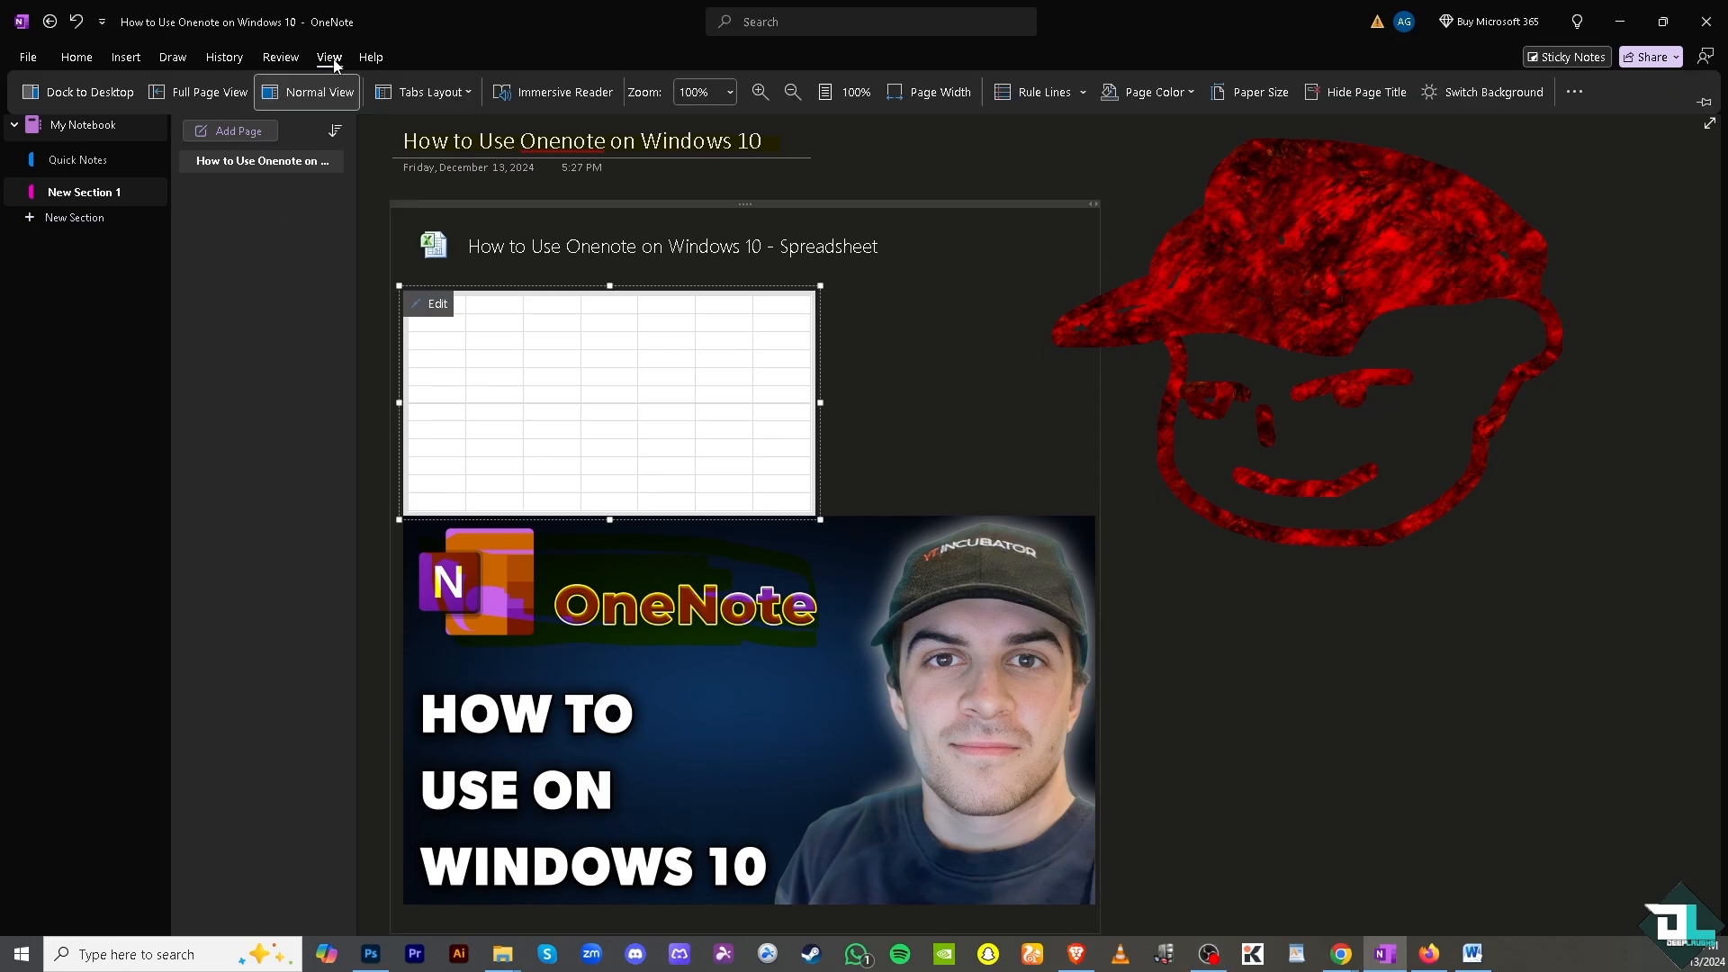
left_click(568, 94)
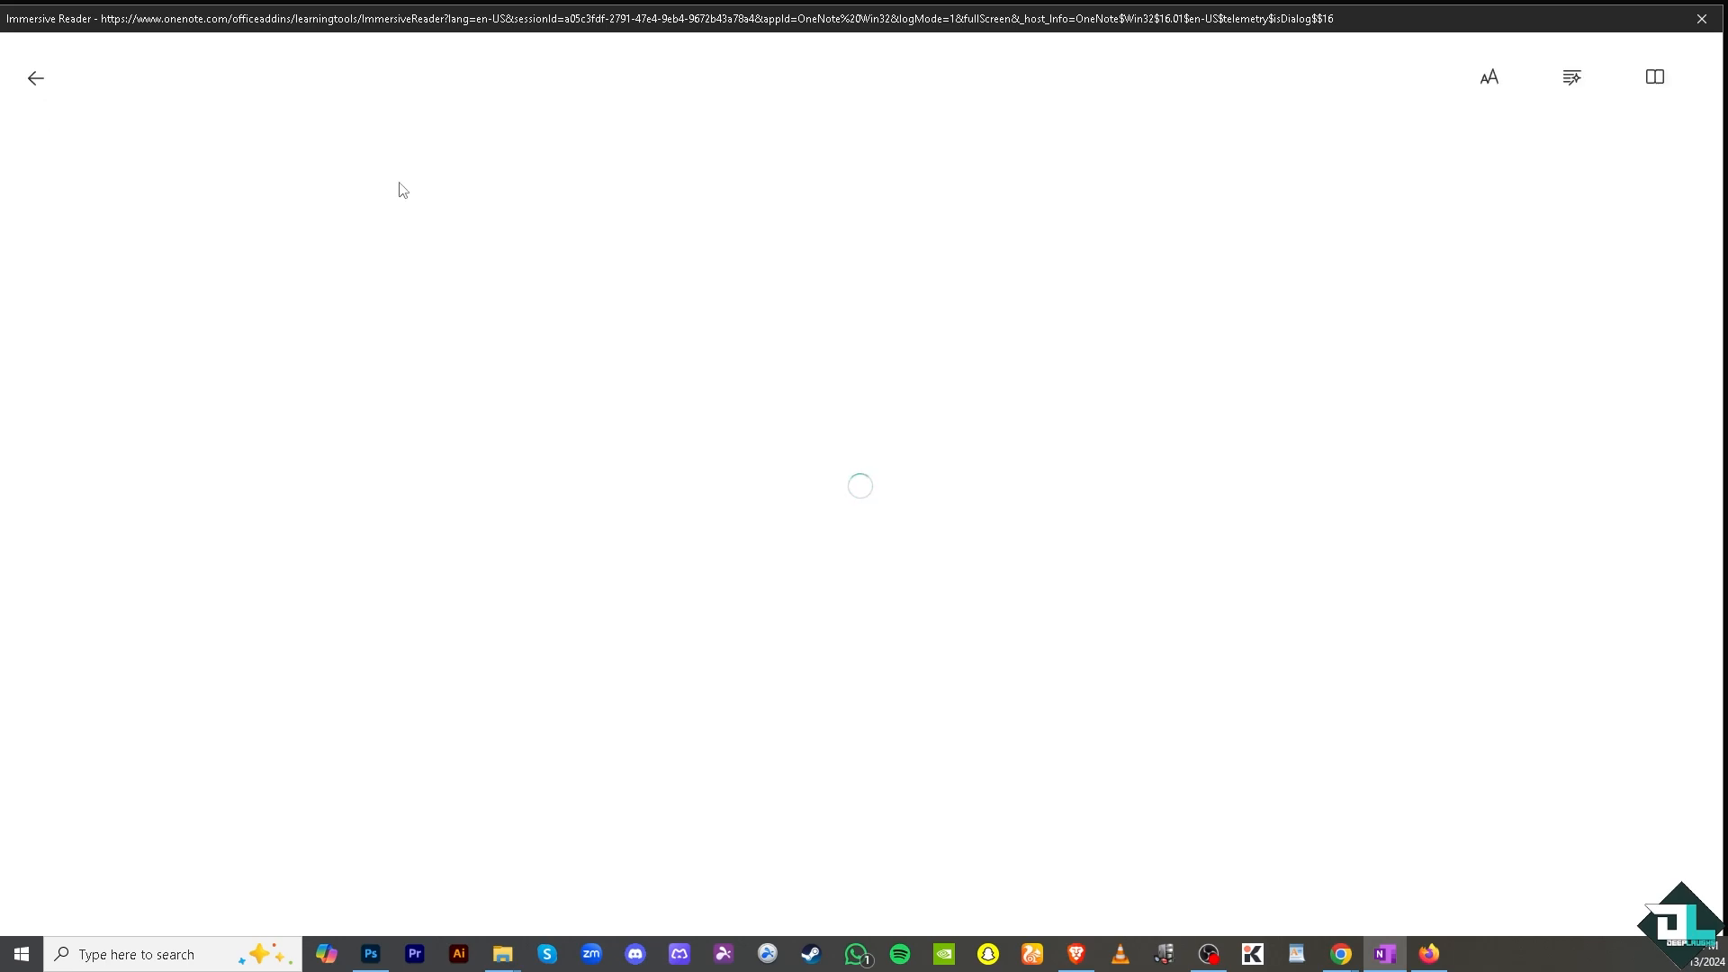
Step: Turn on syllables and the noun and verb markings in Immersive Reader's grammar options
left_click(1571, 79)
left_click(1663, 142)
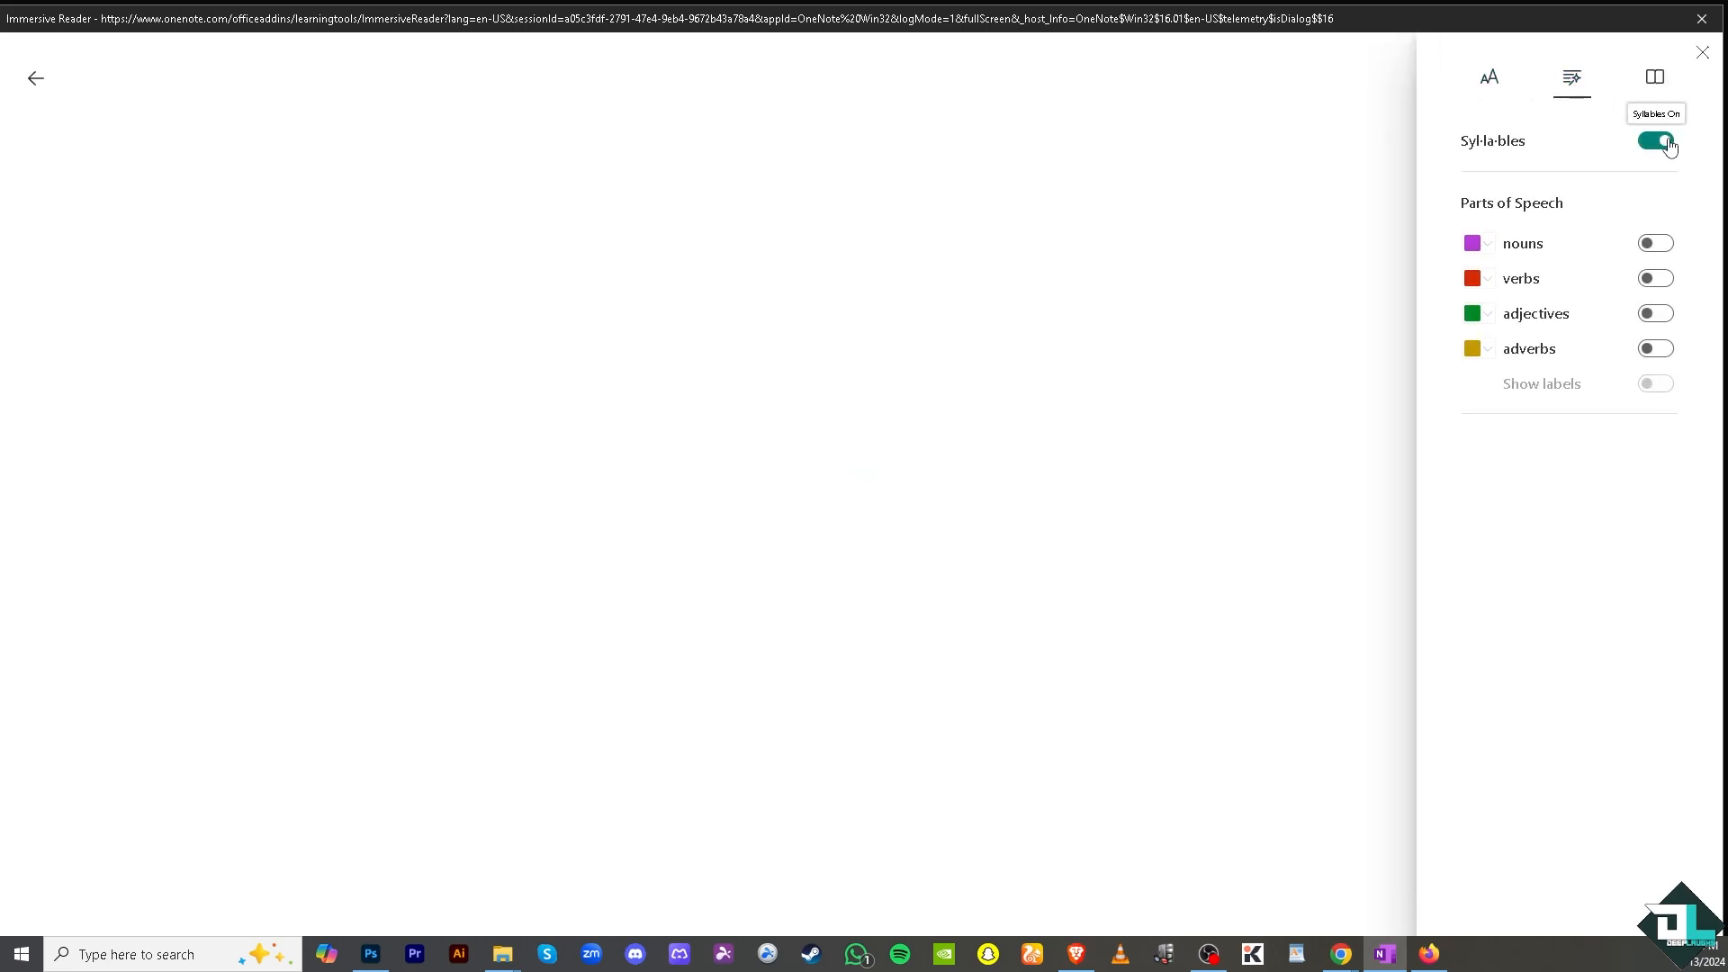
left_click(1663, 244)
left_click(1663, 285)
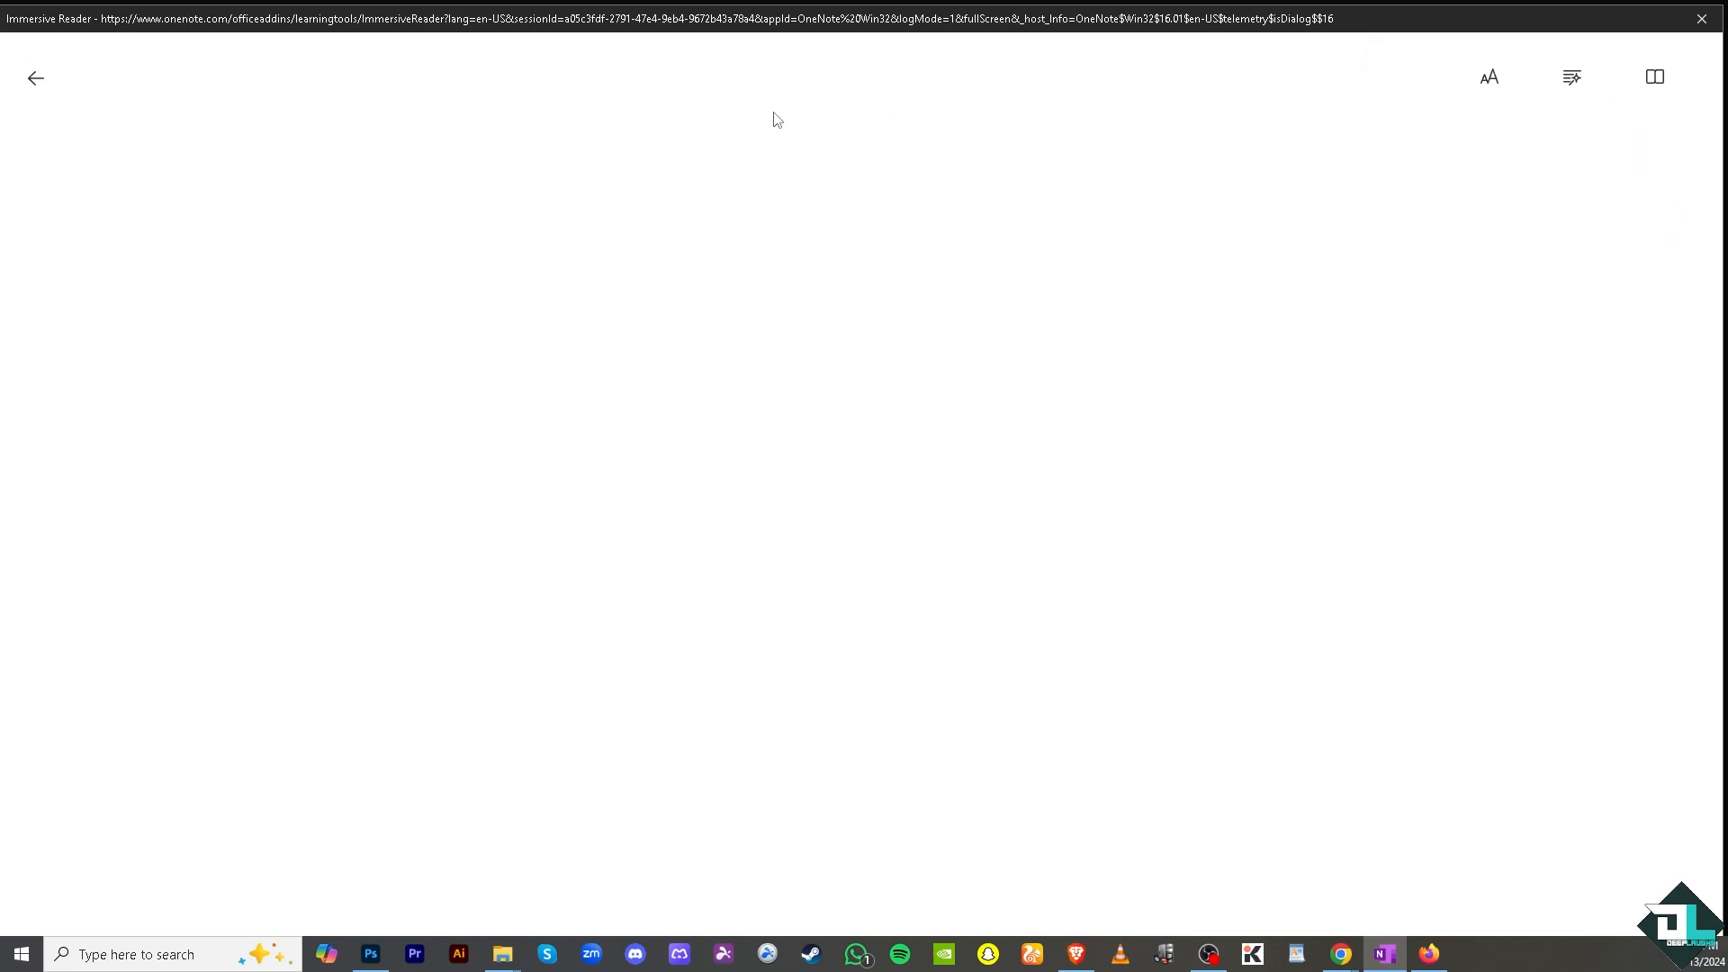
Step: Turn on the noun, verb, adjective and adverb markings in Immersive Reader's grammar options
left_click(1577, 80)
left_click(1665, 244)
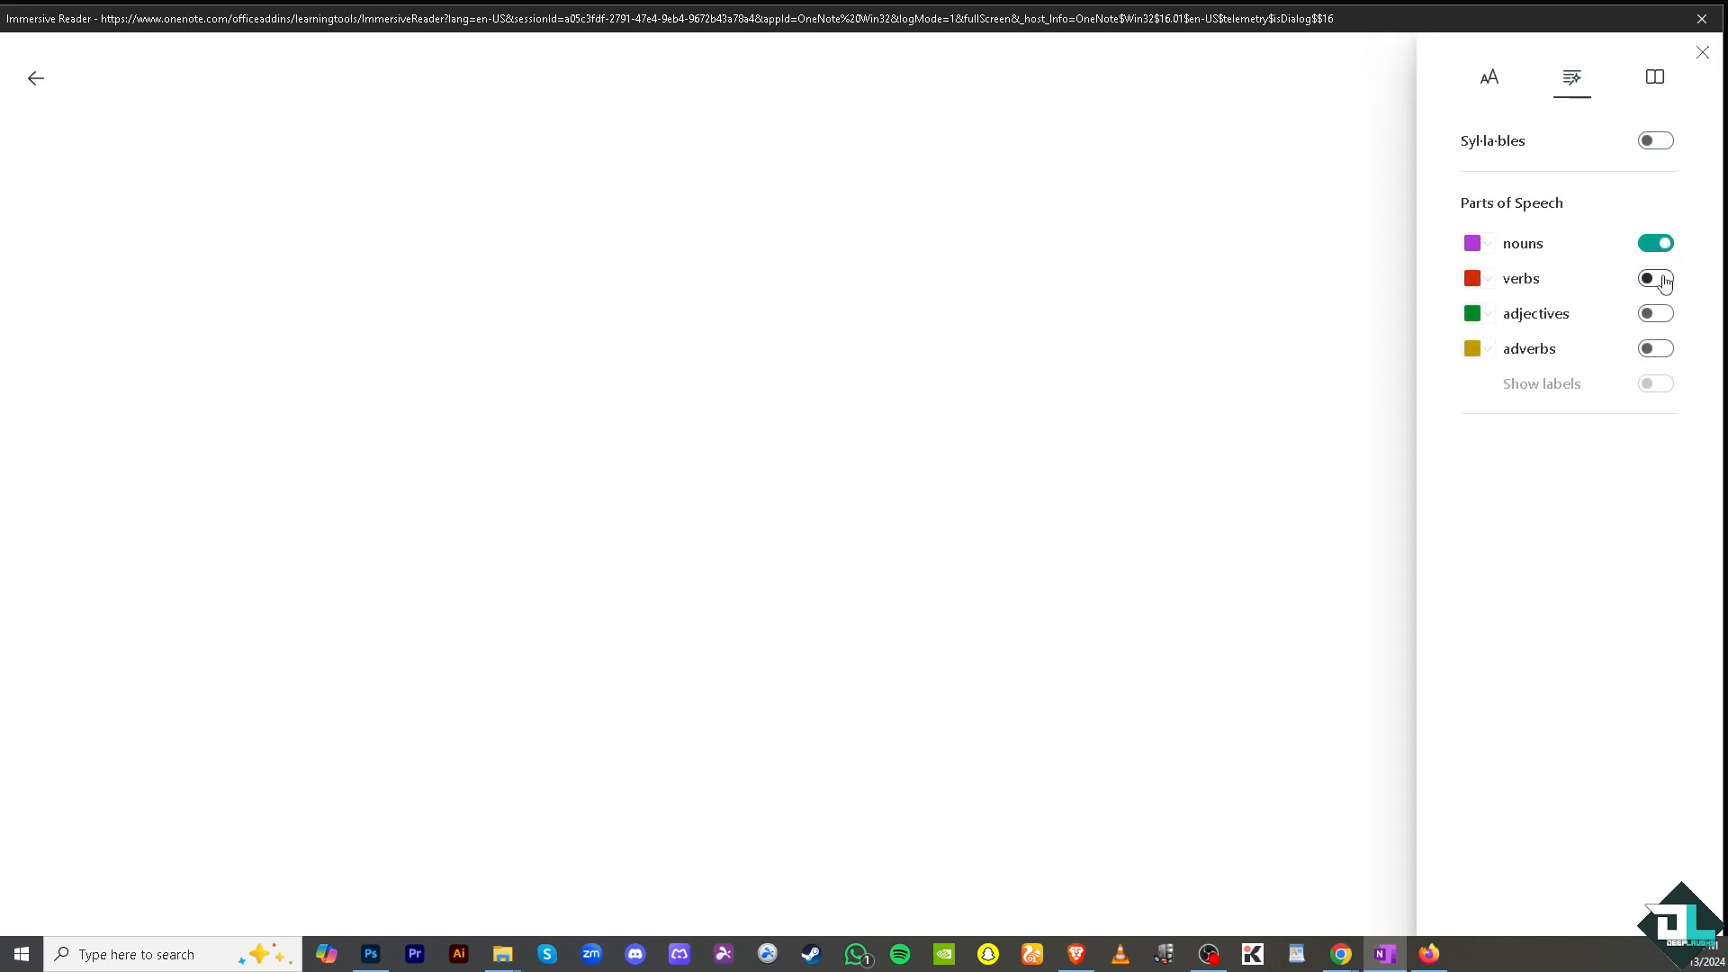
left_click(1662, 279)
left_click(1660, 314)
left_click(1663, 351)
Step: Set Immersive Reader's text size to 96 and its font to Comic Sans, trying Sitka first and dismissing the error message
left_click(1489, 79)
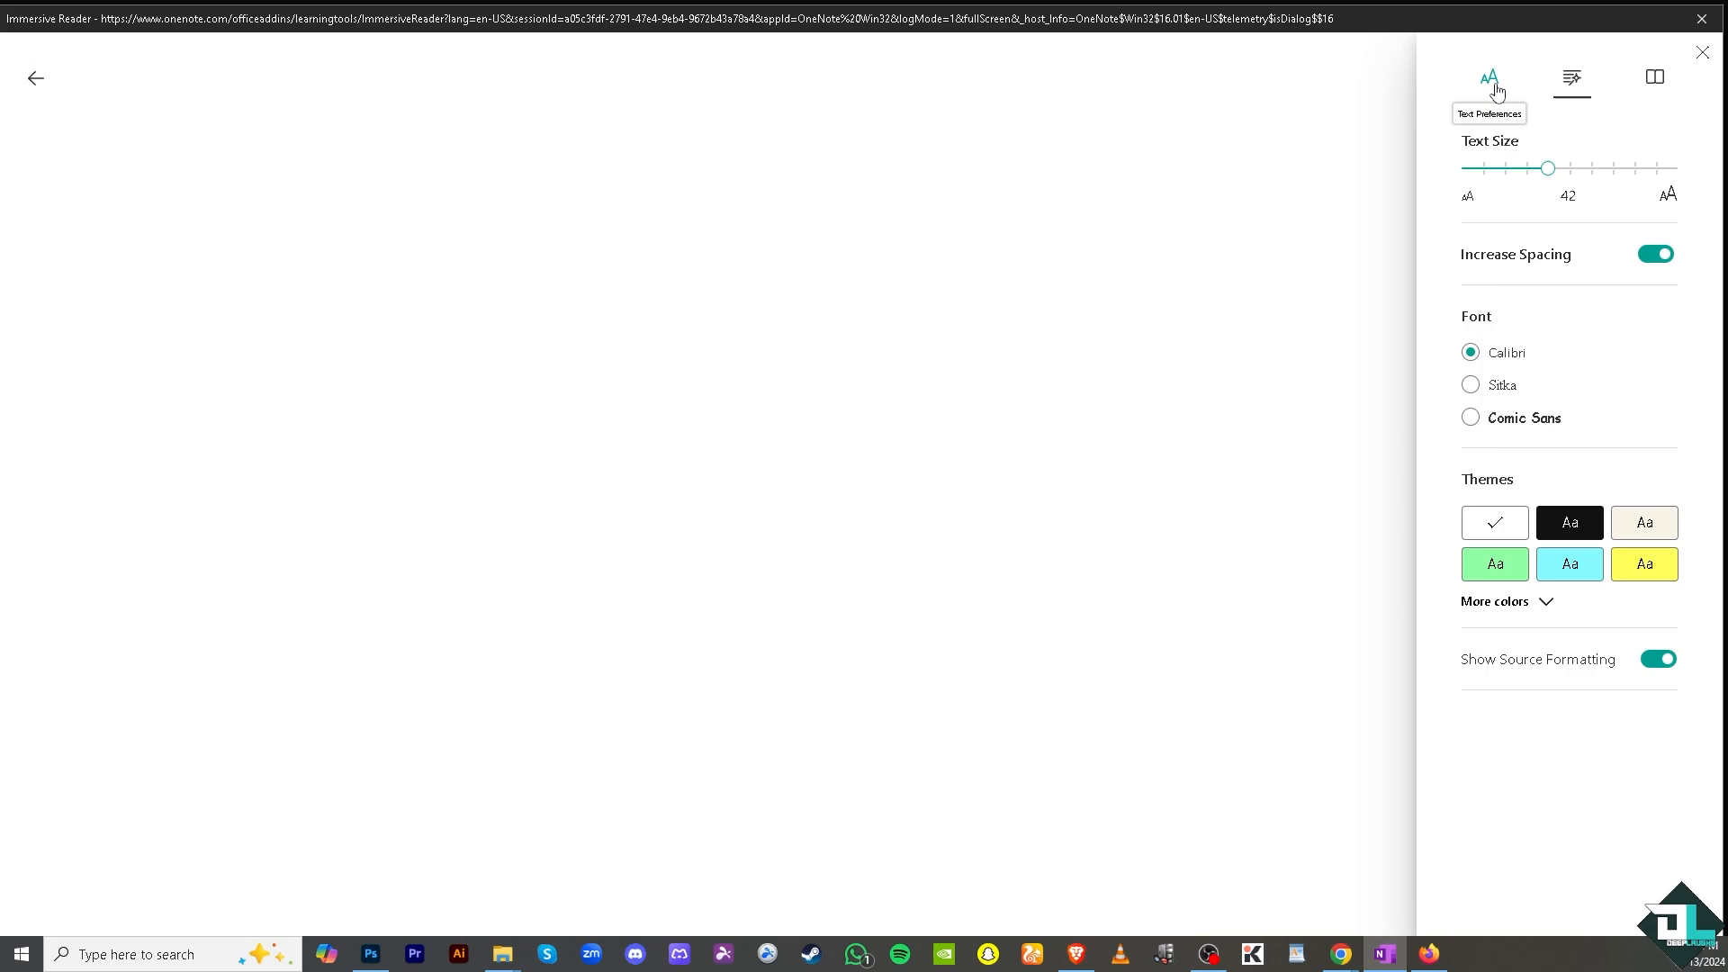
left_click_drag(1548, 169, 1690, 176)
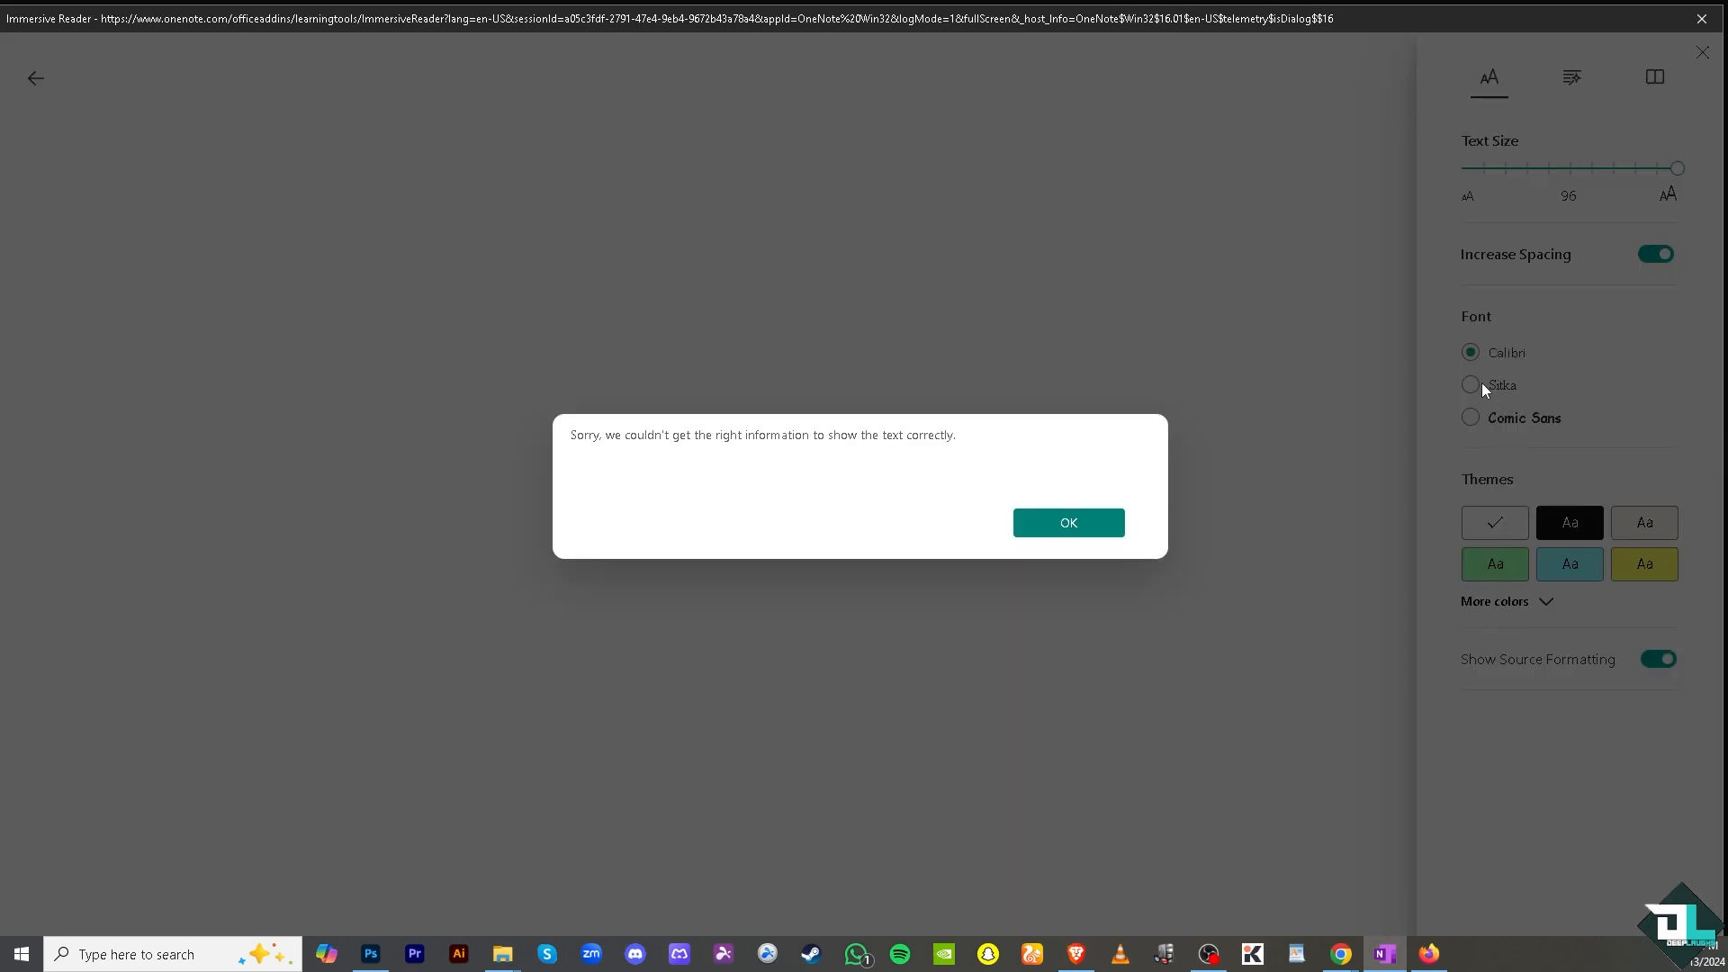
left_click(1078, 530)
left_click(1505, 388)
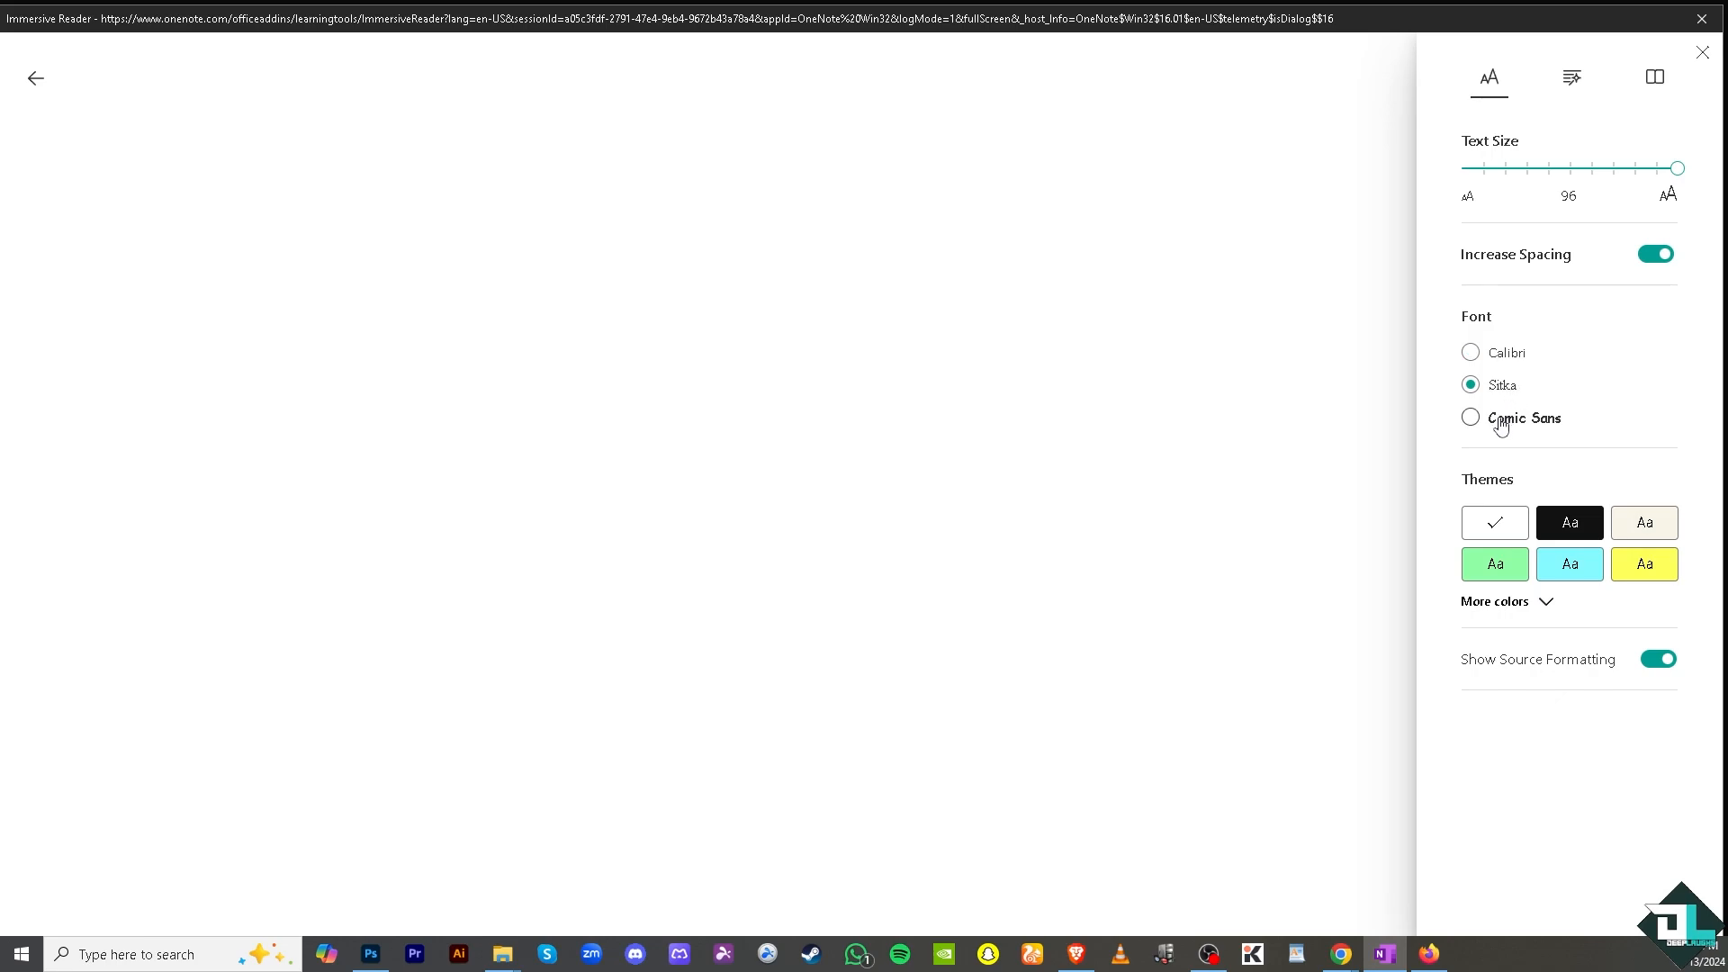
left_click(1497, 419)
Step: Review Immersive Reader's reading preferences and browse the translation languages without choosing one, closing the reader
left_click(1670, 94)
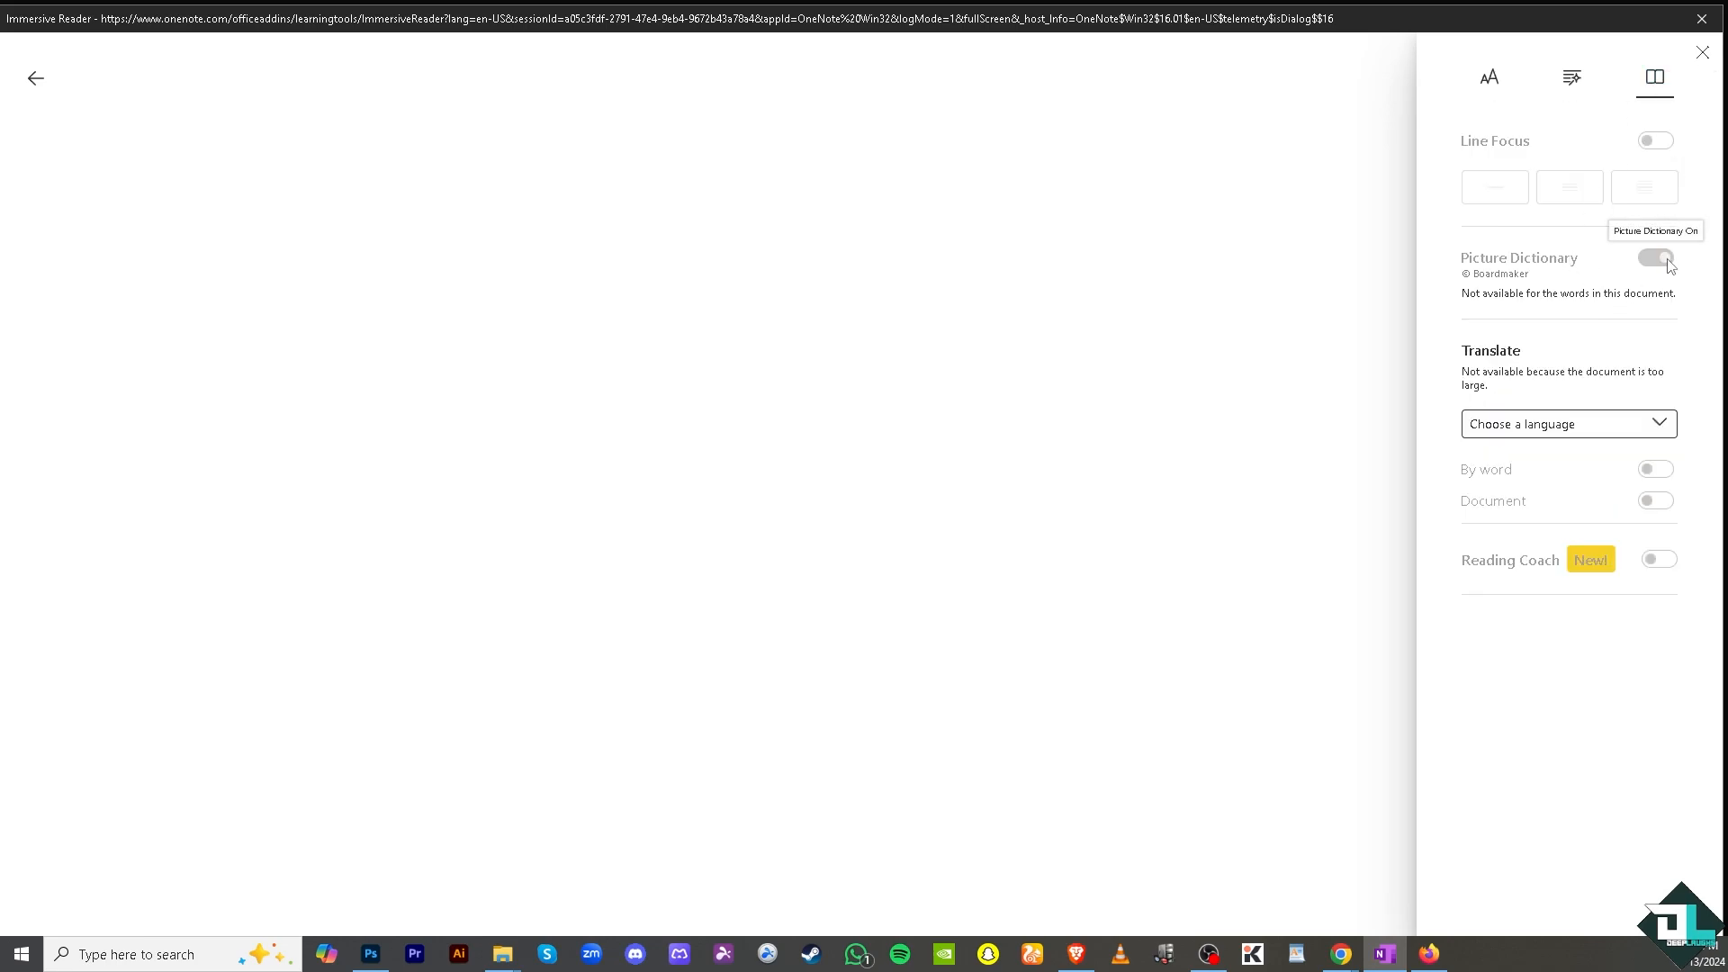
left_click(1587, 424)
scroll(1535, 552, "down", 4)
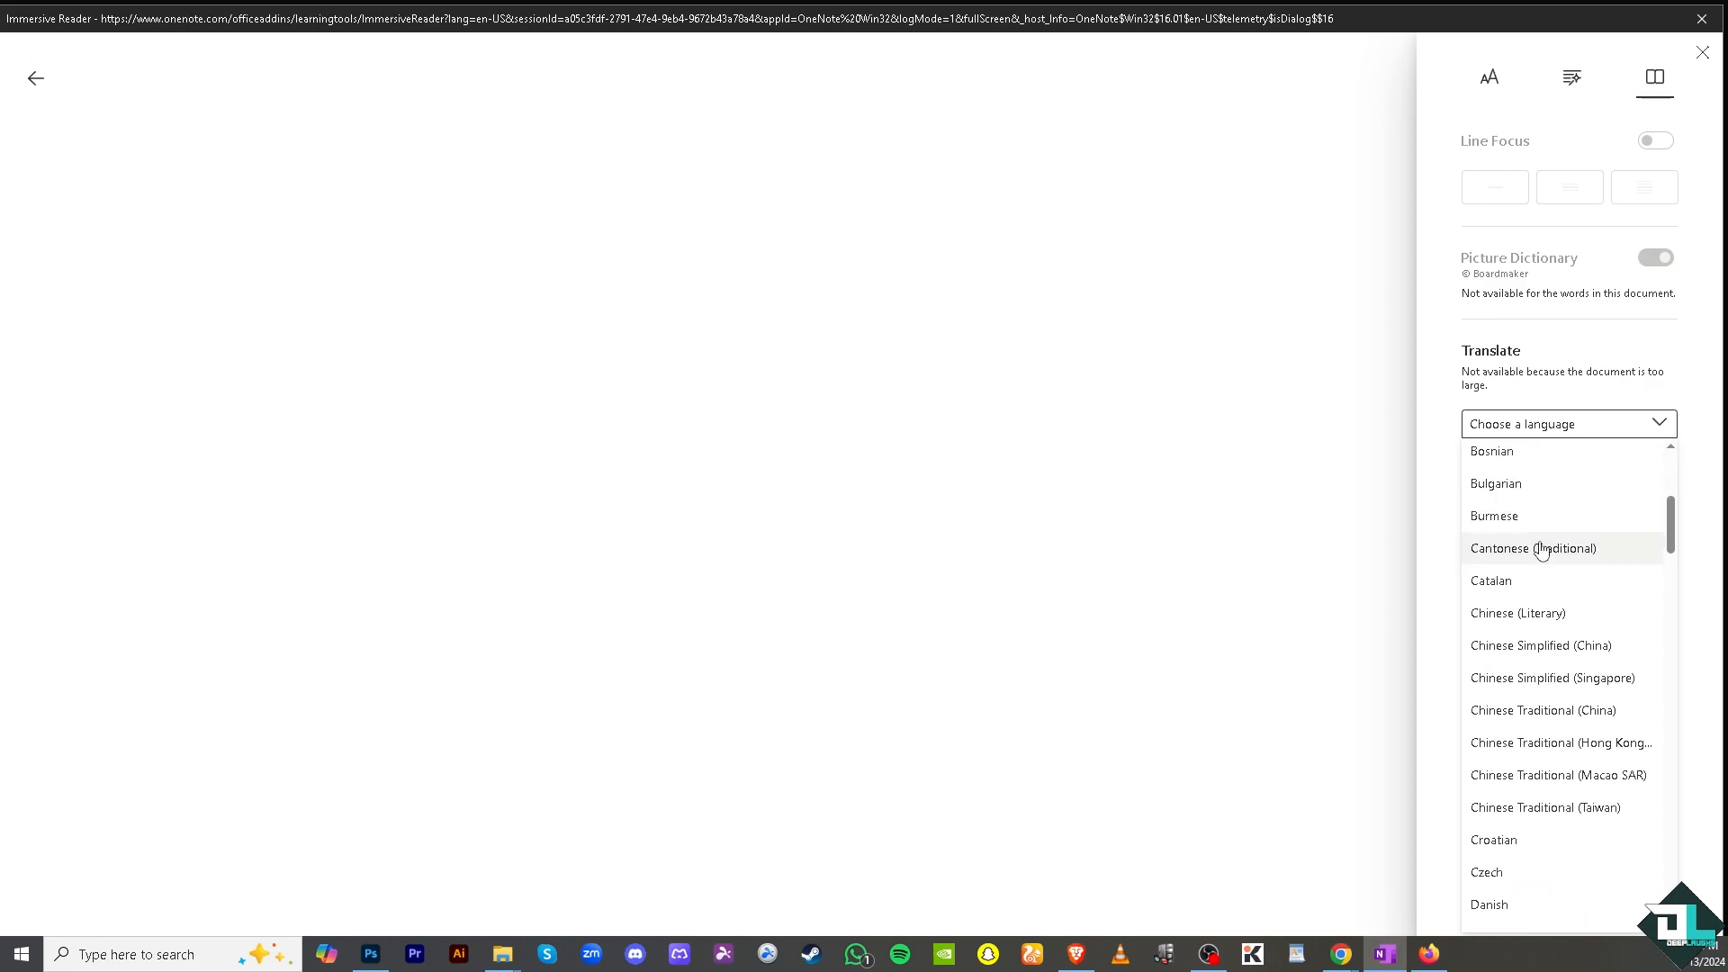
scroll(1540, 549, "down", 3)
scroll(1540, 549, "down", 15)
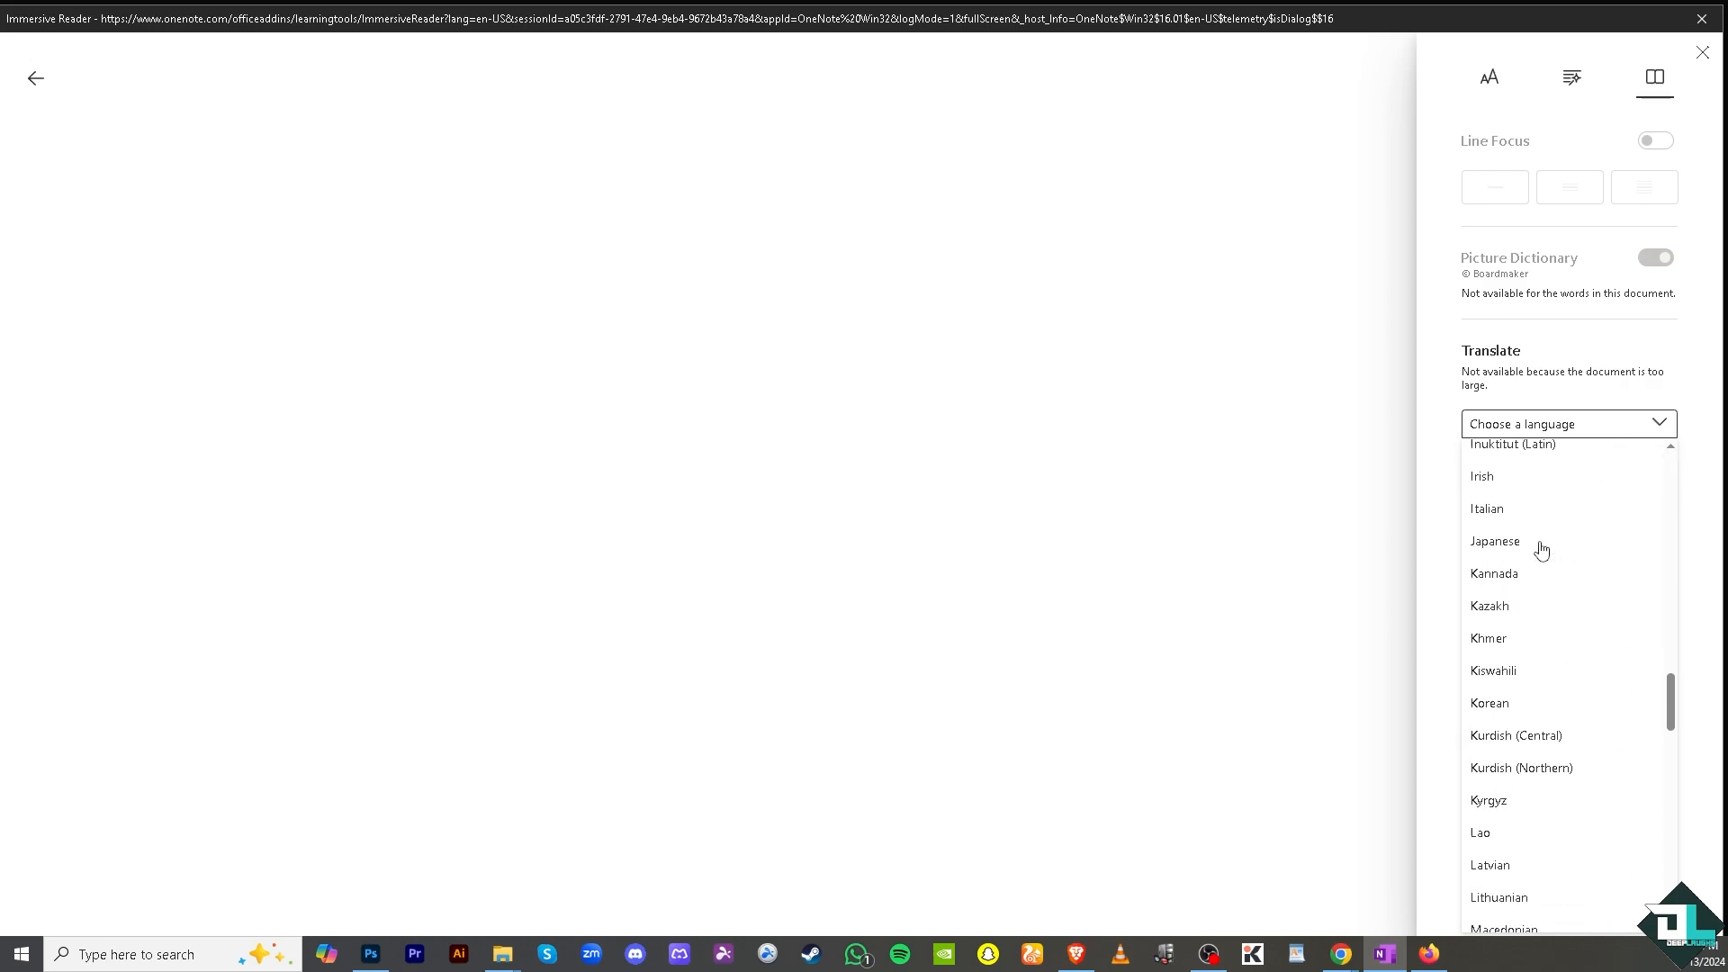
scroll(1541, 549, "down", 2)
left_click(1446, 515)
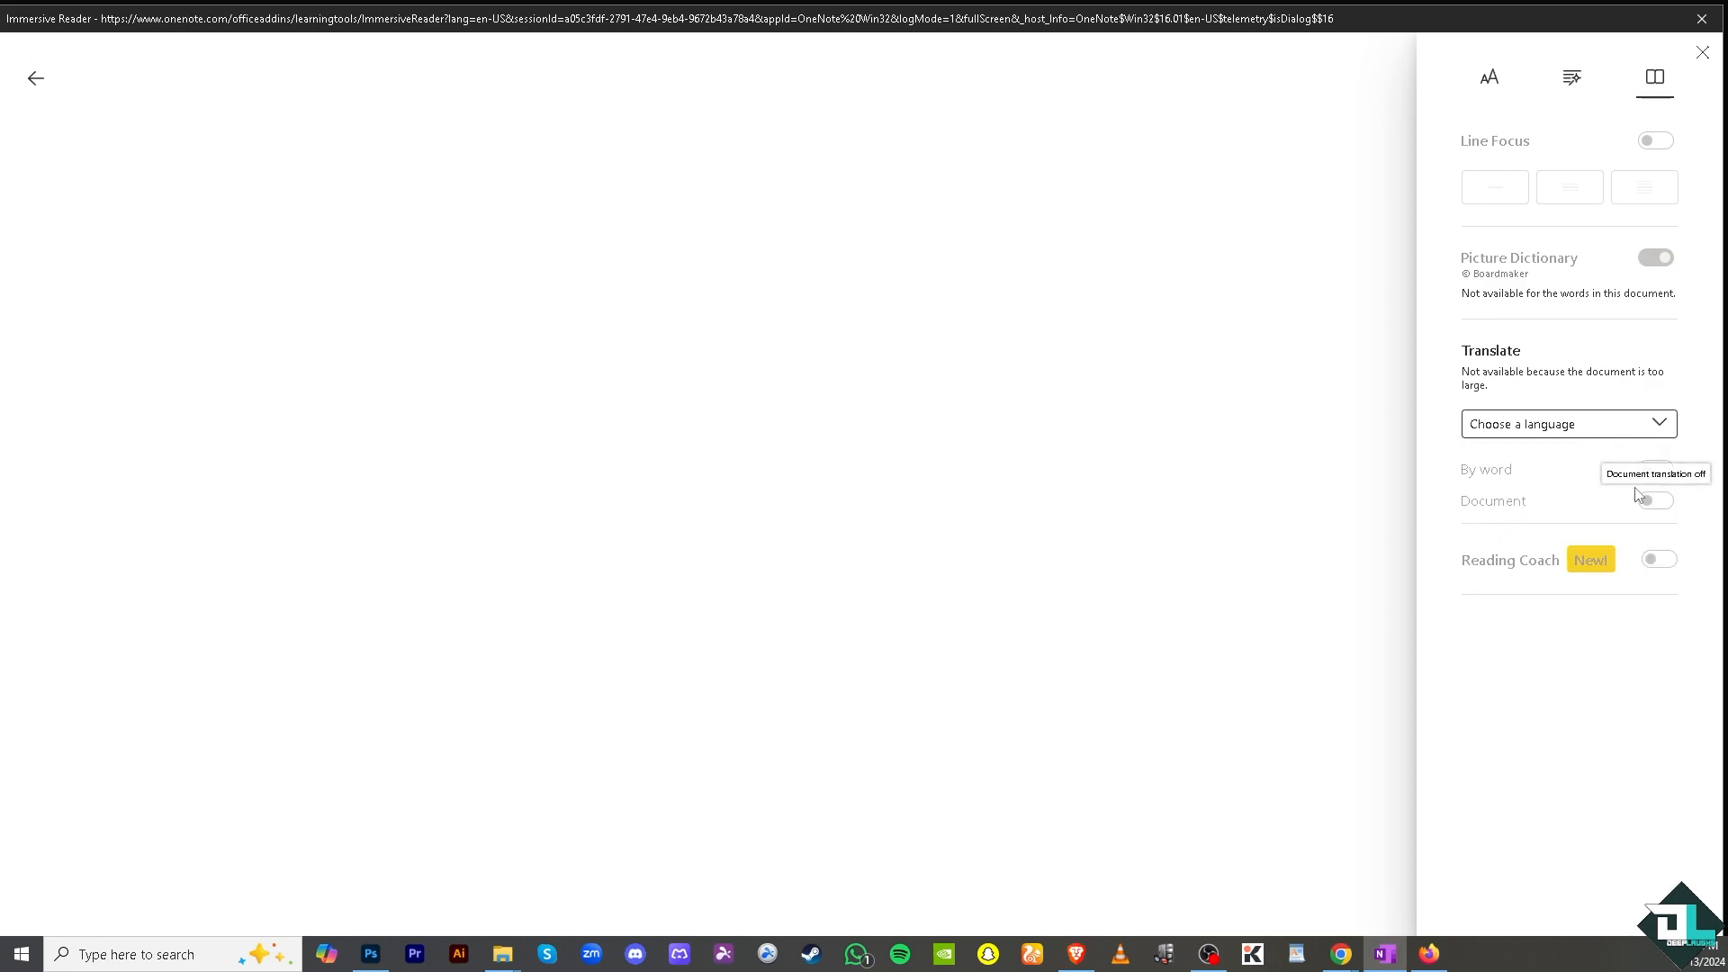
left_click(1700, 18)
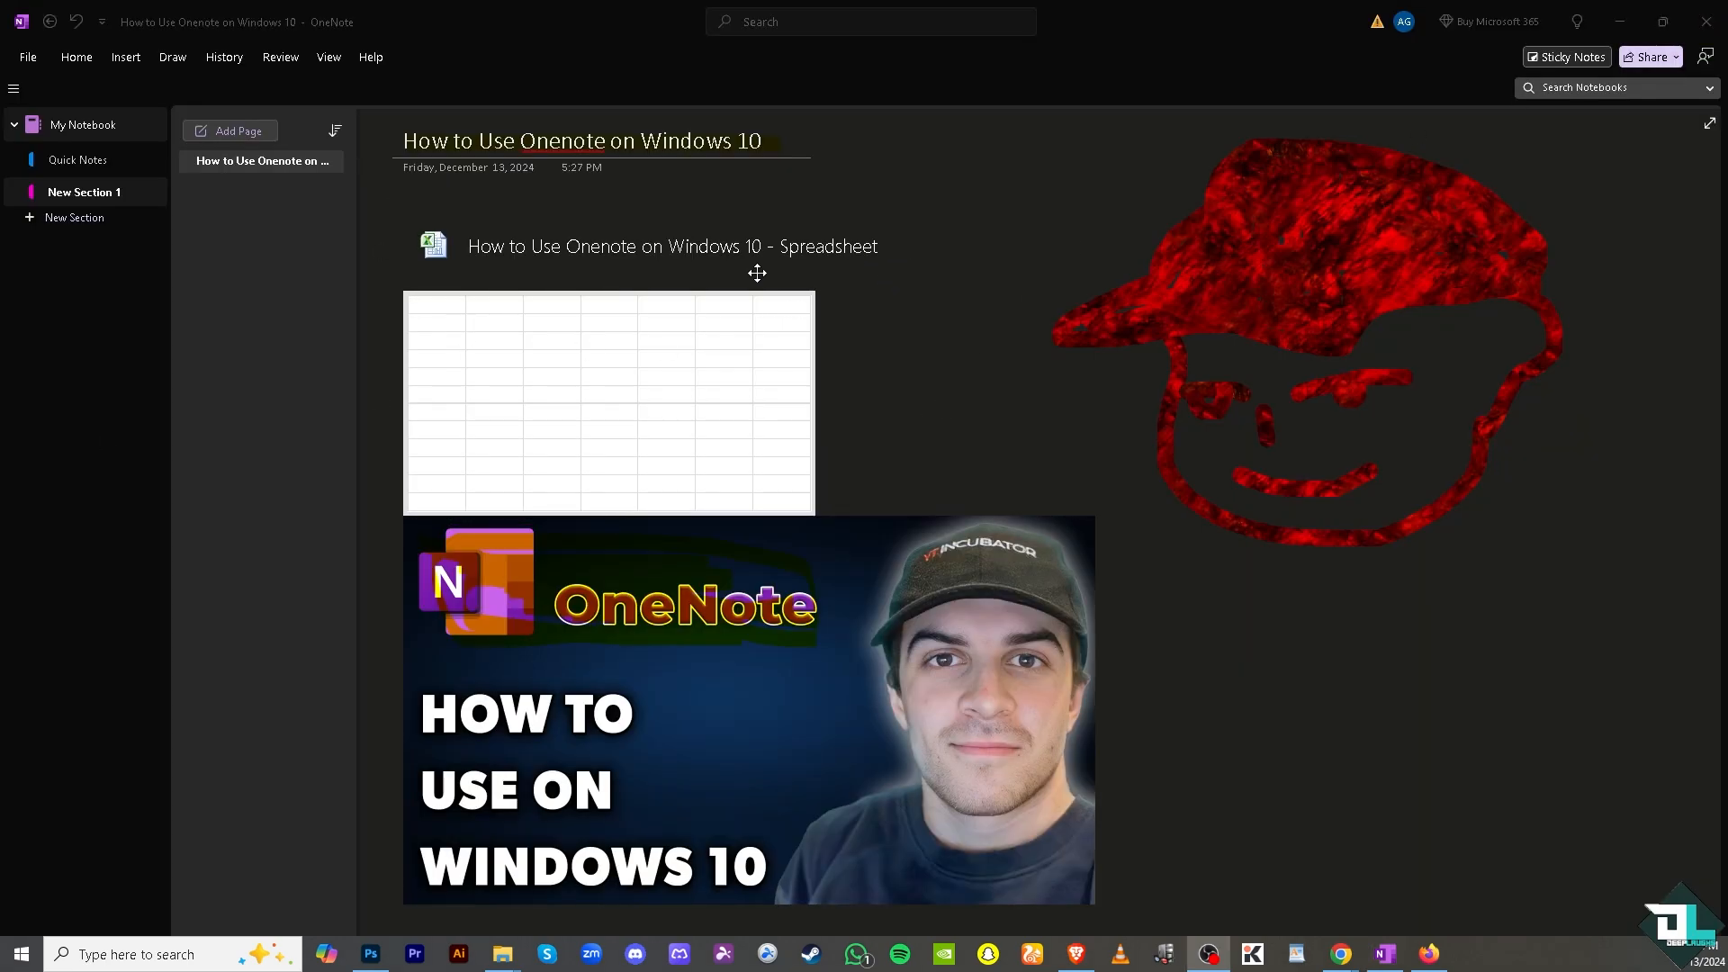
Step: Start an audio recording and a video recording on the page, moving the video preview window next to the spreadsheet
left_click(136, 55)
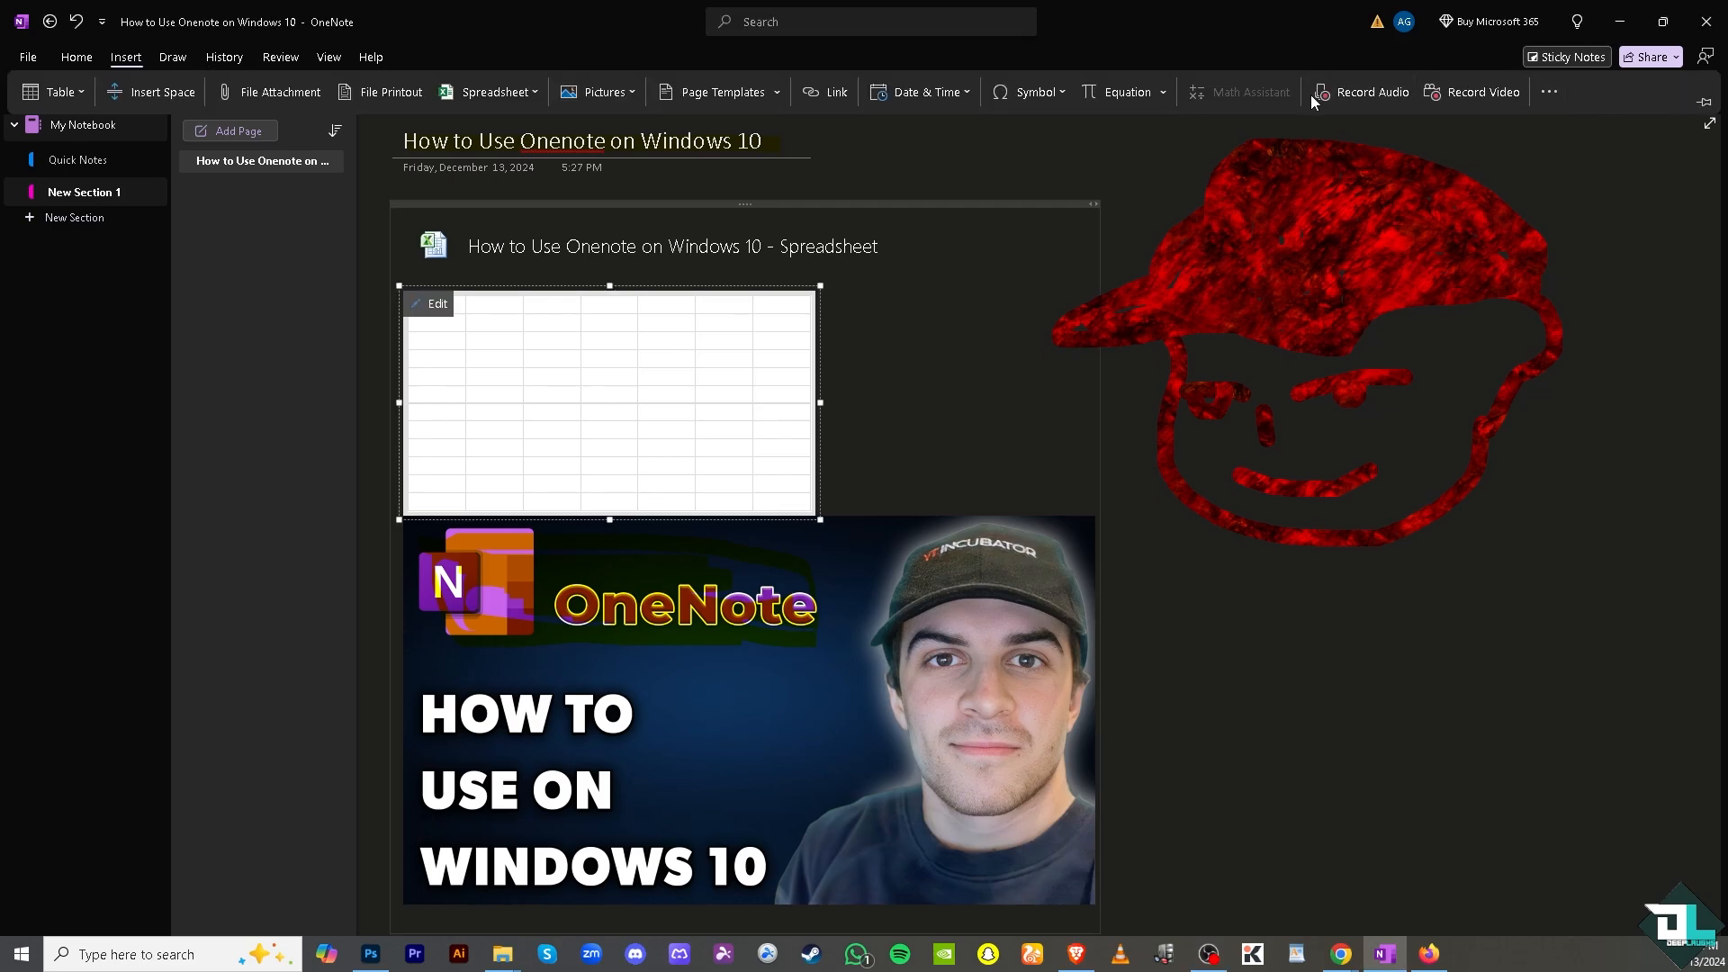
left_click(1372, 98)
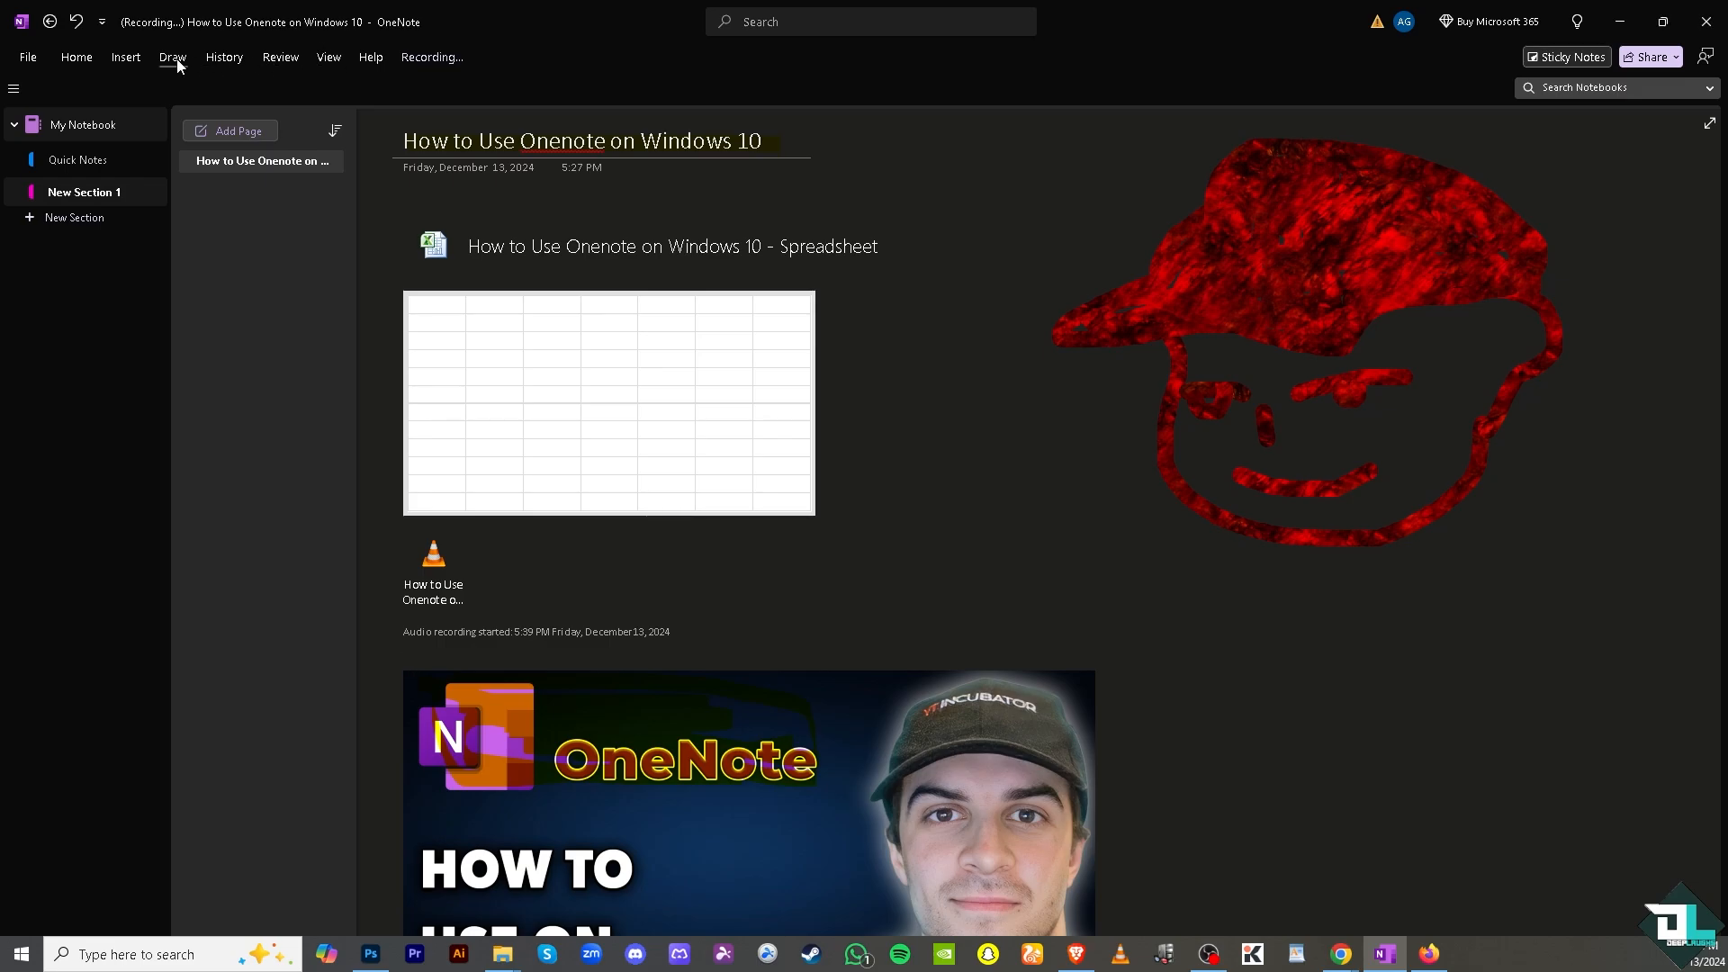
left_click(126, 58)
left_click(1478, 96)
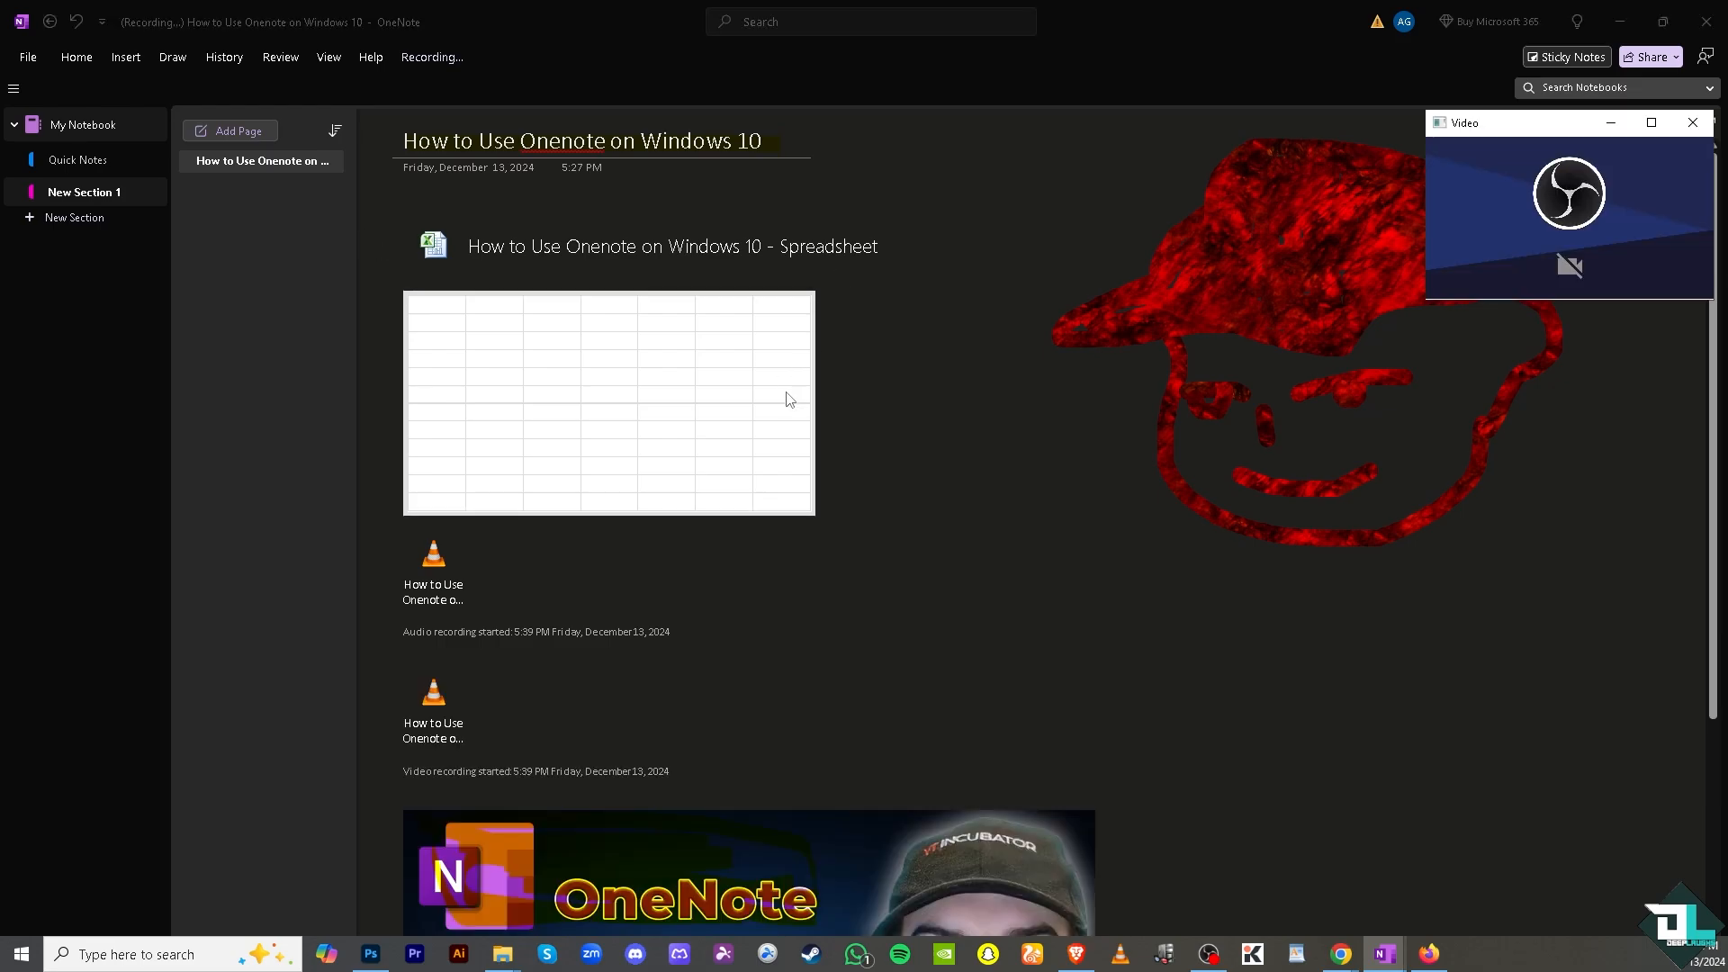
left_click_drag(1501, 128, 975, 168)
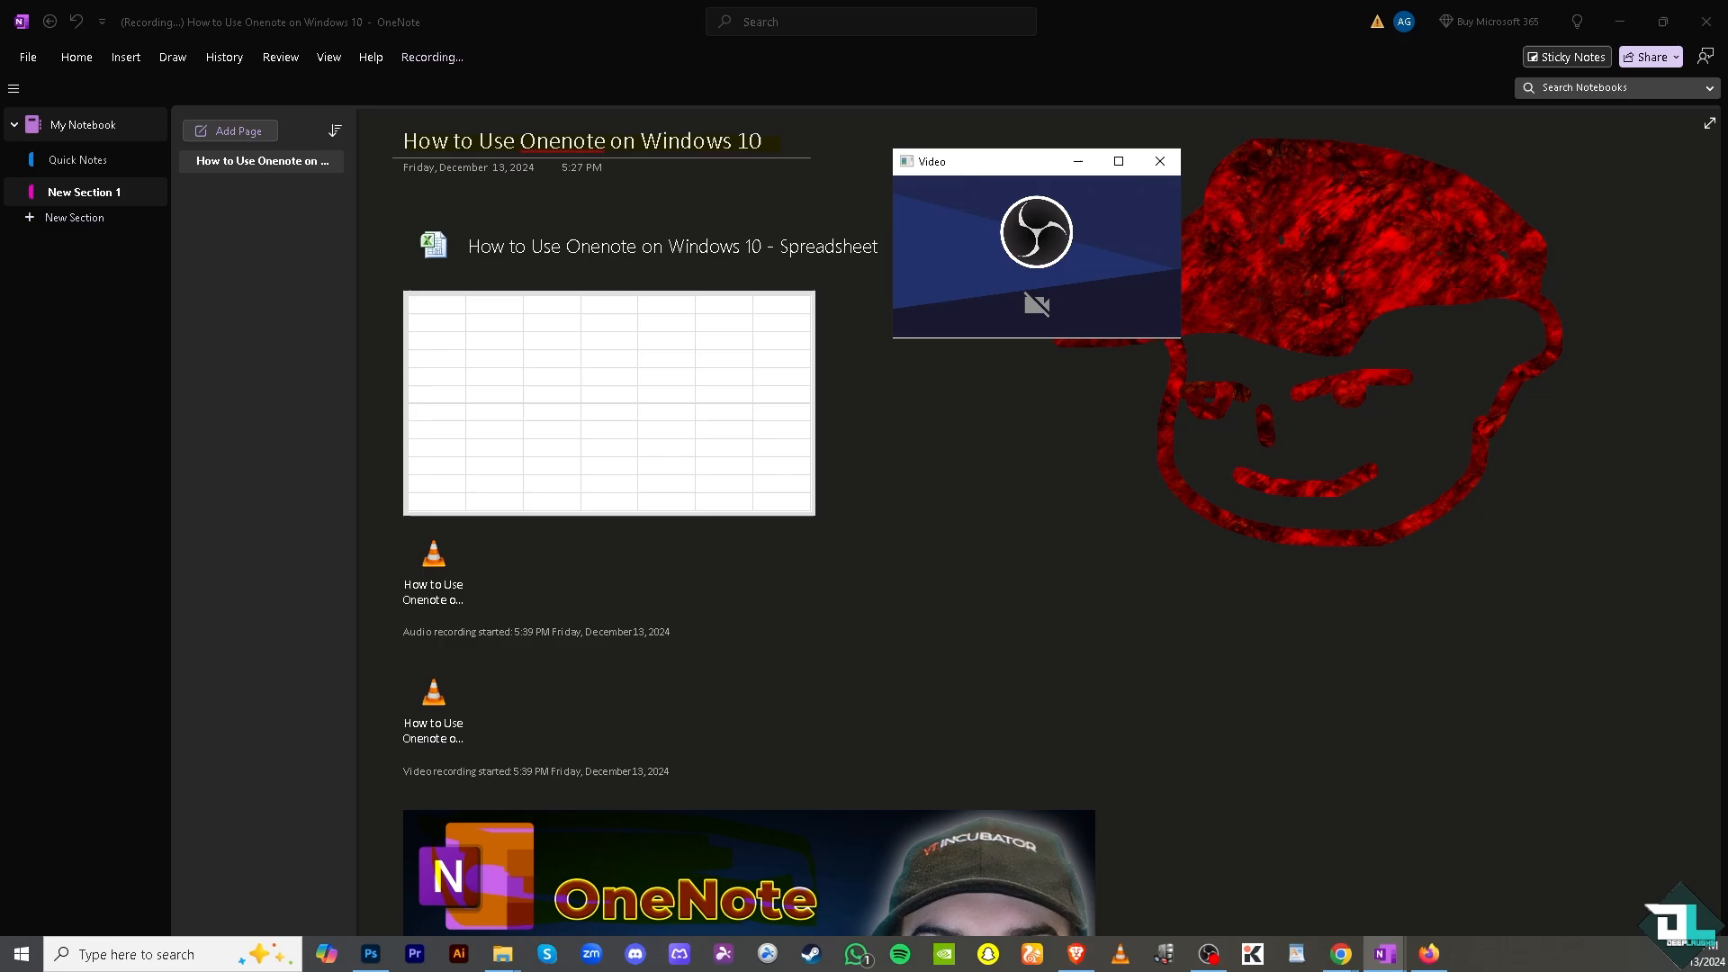
key("alt+Tab")
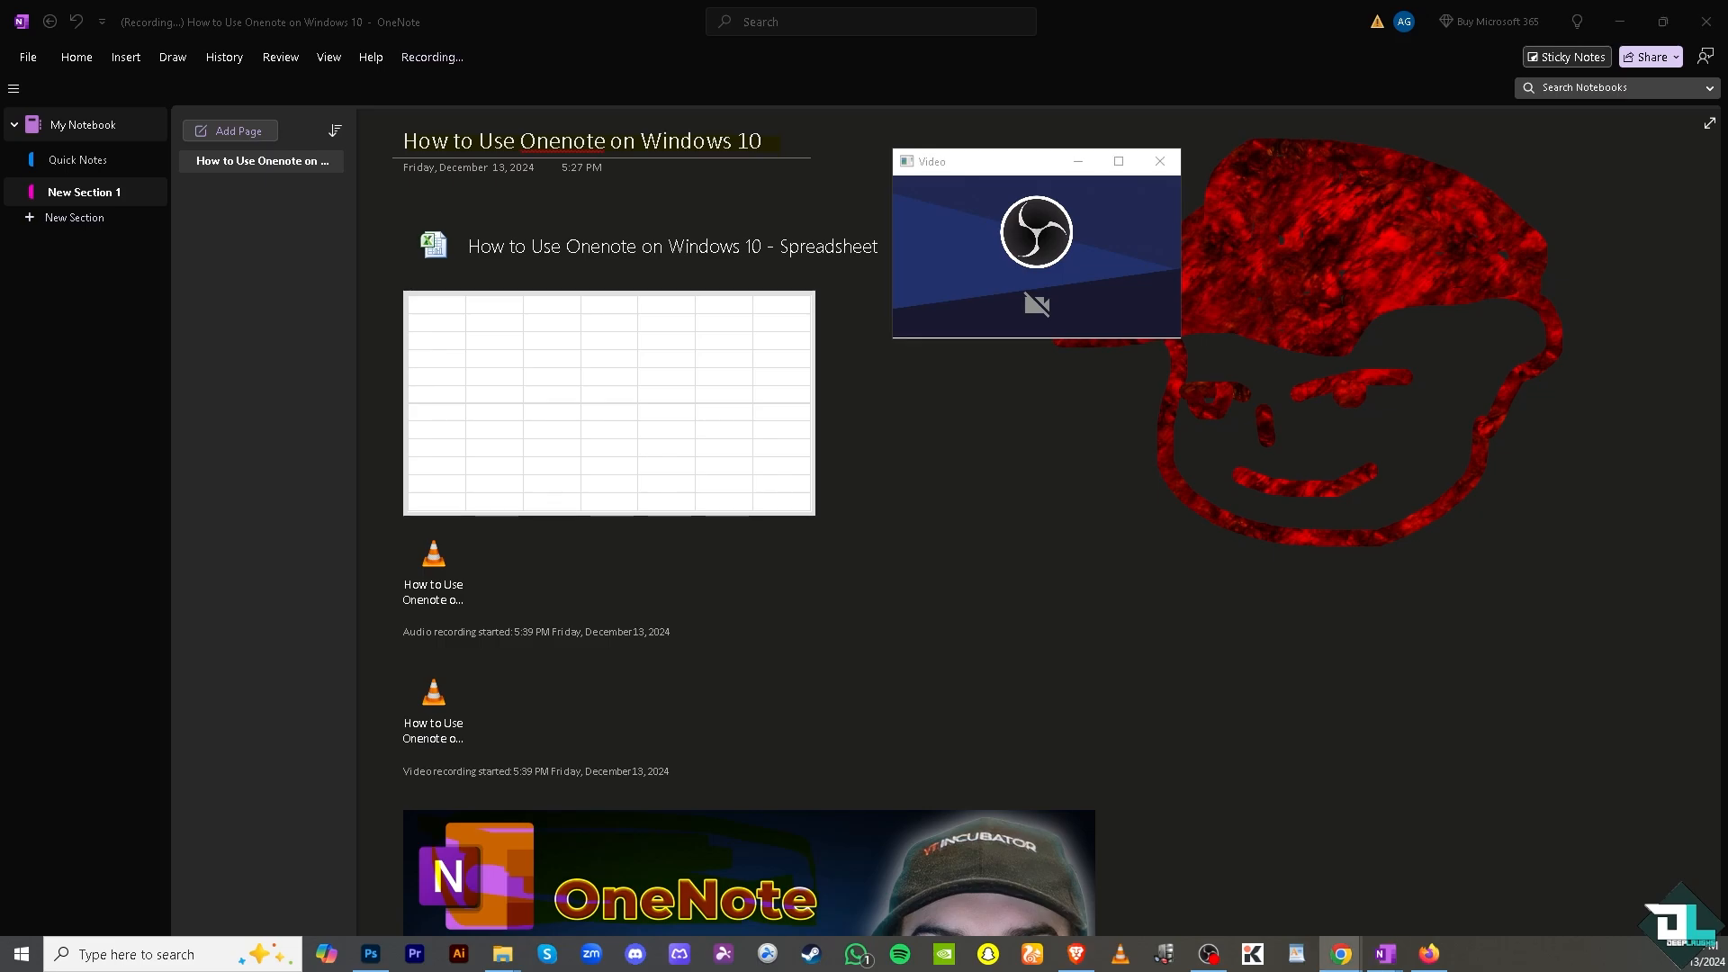
key("alt+Tab")
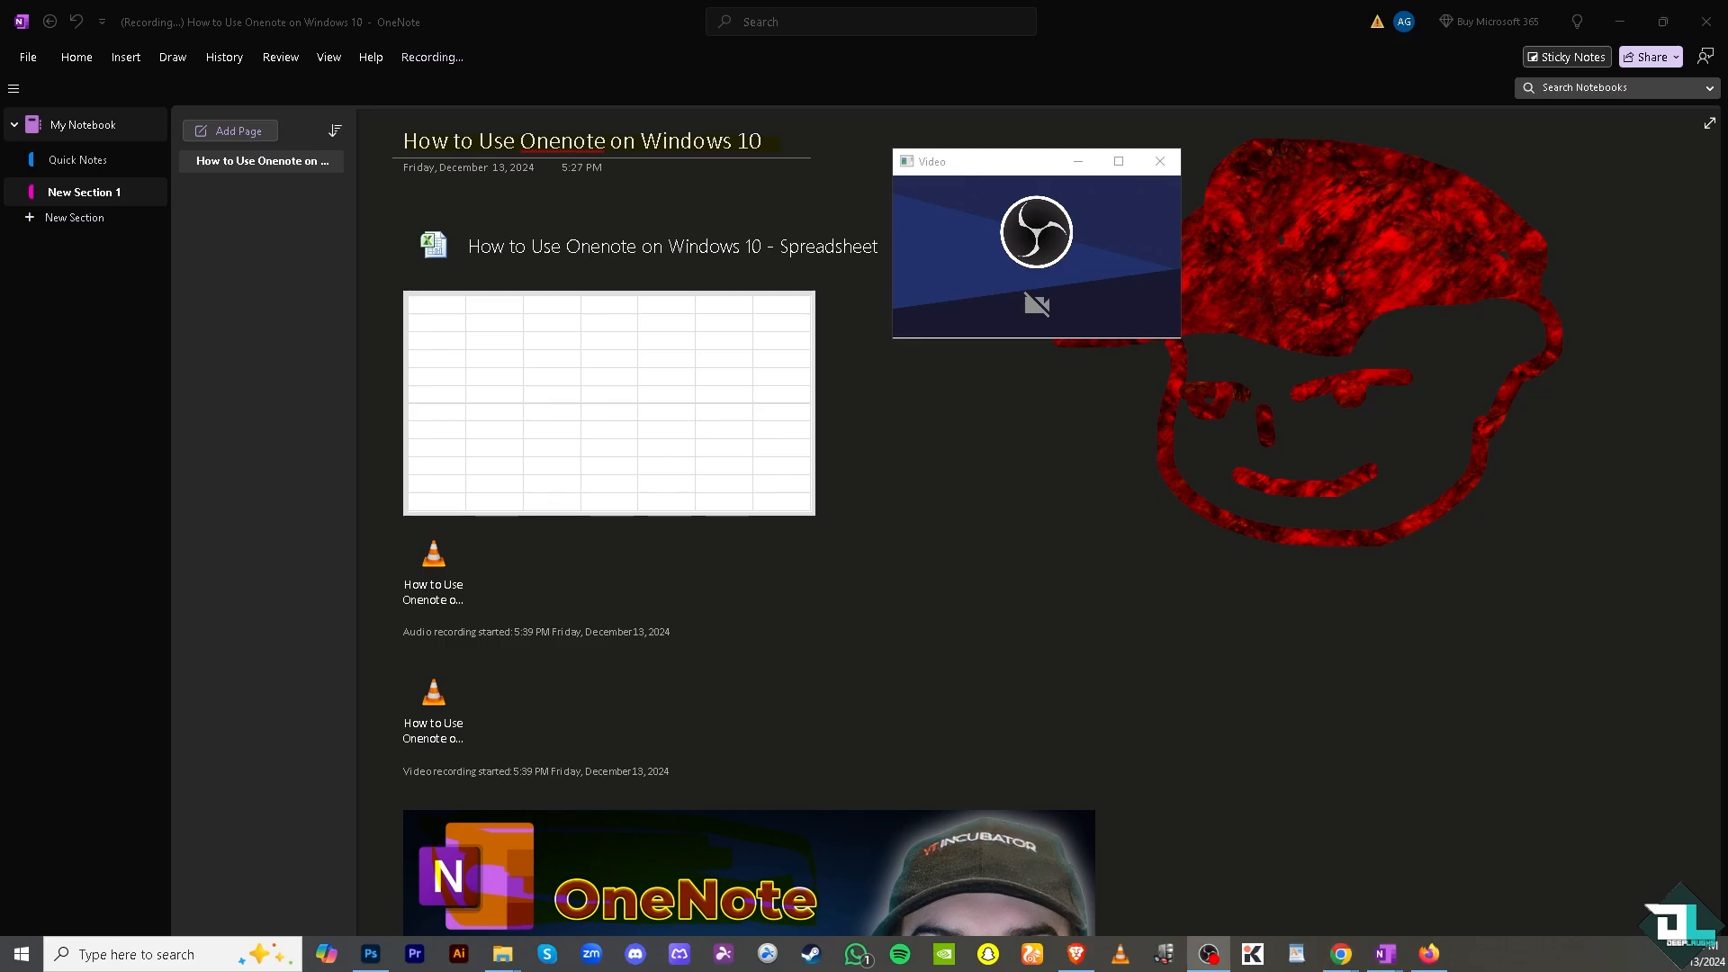